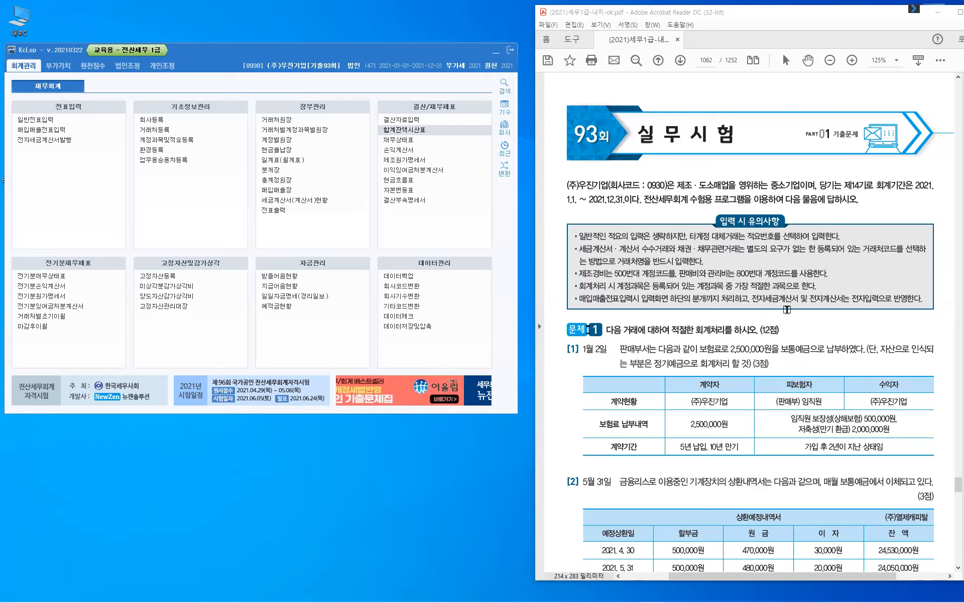
Open the 일반전표입력 and 매입매출전표입력 windows for working on 문제 1 of the 93회 exam.
{"action": "scroll", "coordinate": [787, 309], "scroll_direction": "down", "scroll_amount": 3}
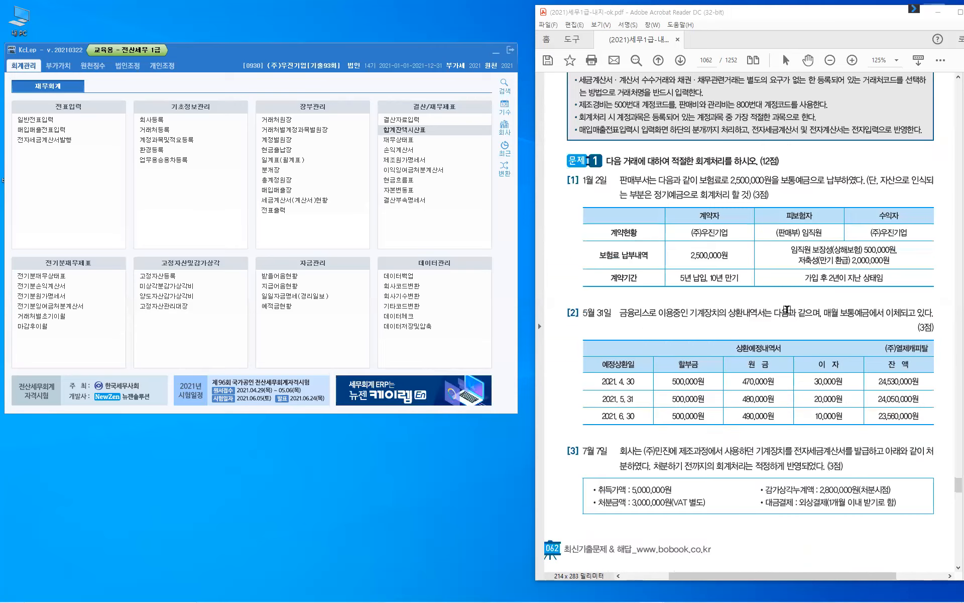
{"action": "scroll", "coordinate": [786, 309], "scroll_direction": "down", "scroll_amount": 1}
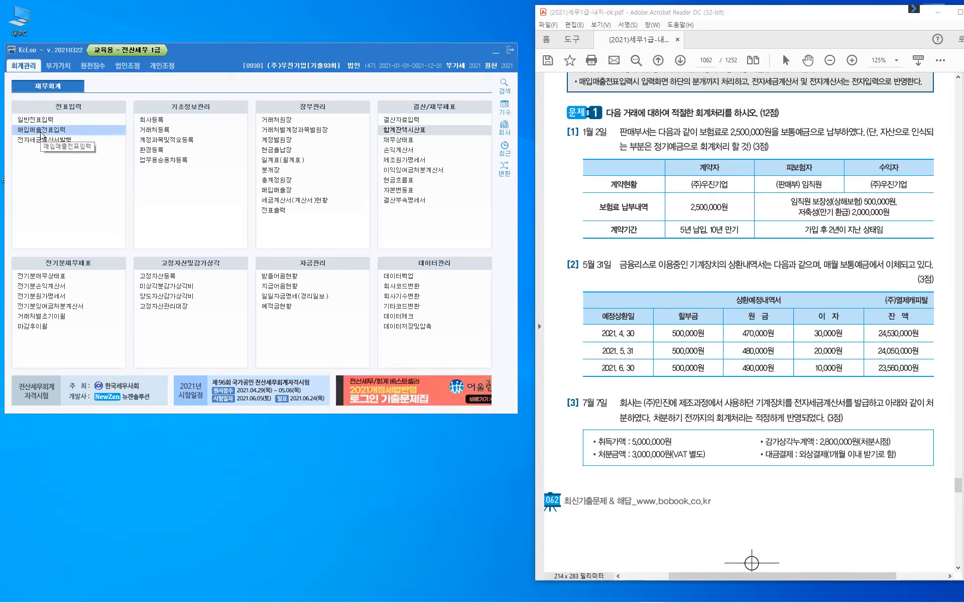
{"action": "left_click", "coordinate": [39, 127]}
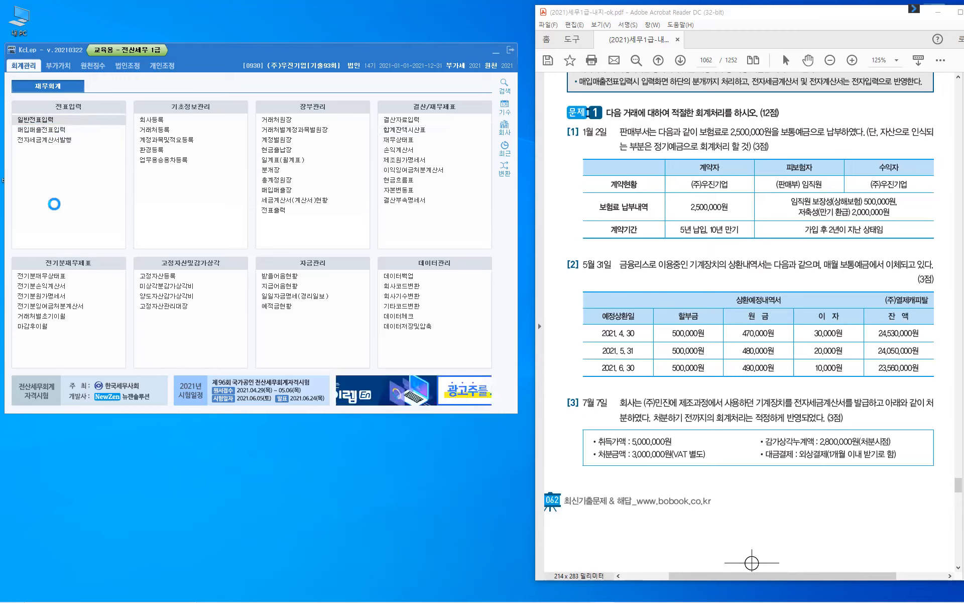
{"action": "left_click", "coordinate": [138, 91]}
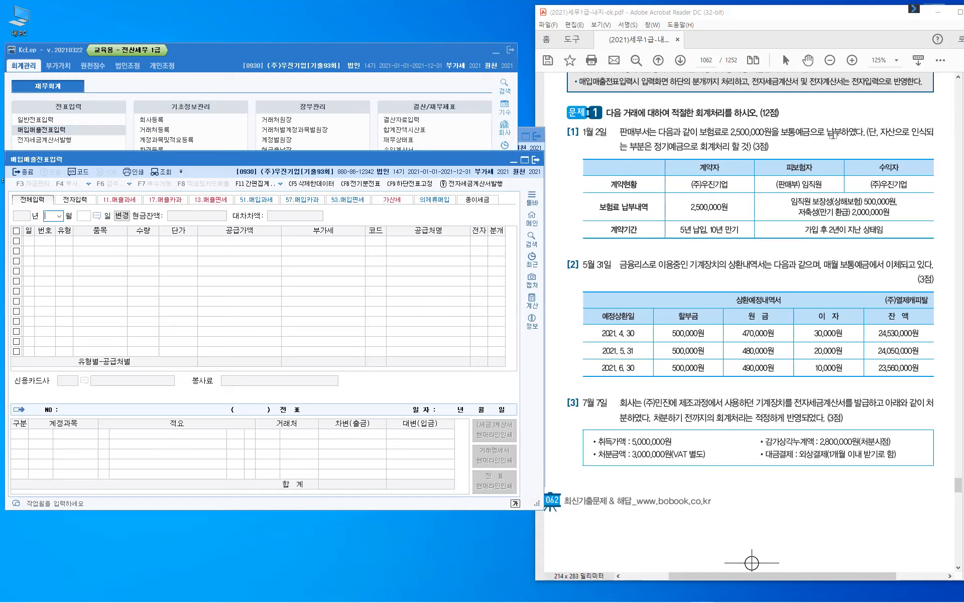
In the Acrobat Reader exam PDF, highlight 보통예금, 보험료 and the date 1월 2일 in question [1].
{"action": "left_click_drag", "start_coordinate": [782, 133], "coordinate": [802, 141]}
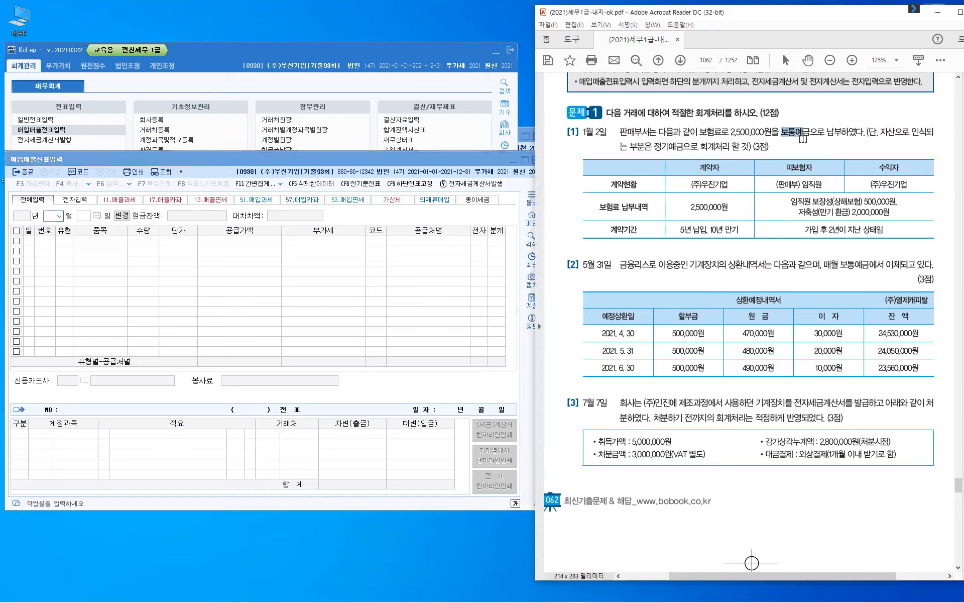
{"action": "right_click", "coordinate": [802, 137]}
{"action": "left_click", "coordinate": [733, 163]}
{"action": "left_click_drag", "start_coordinate": [701, 131], "coordinate": [723, 132]}
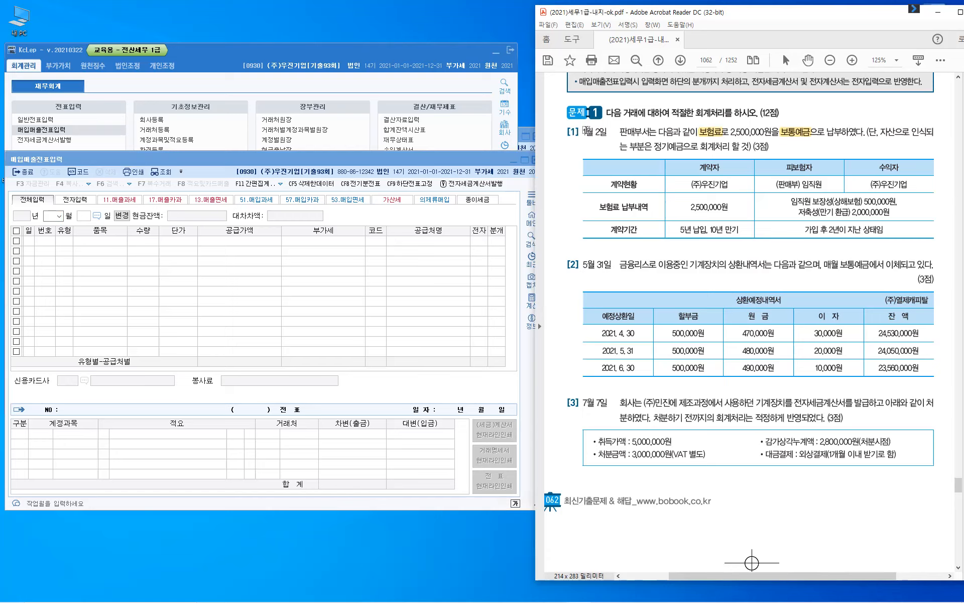
{"action": "left_click_drag", "start_coordinate": [584, 131], "coordinate": [608, 132]}
Bring the 일반전표입력 window to the front in KcLep and move it up to cover the main menu.
{"action": "left_click", "coordinate": [394, 134]}
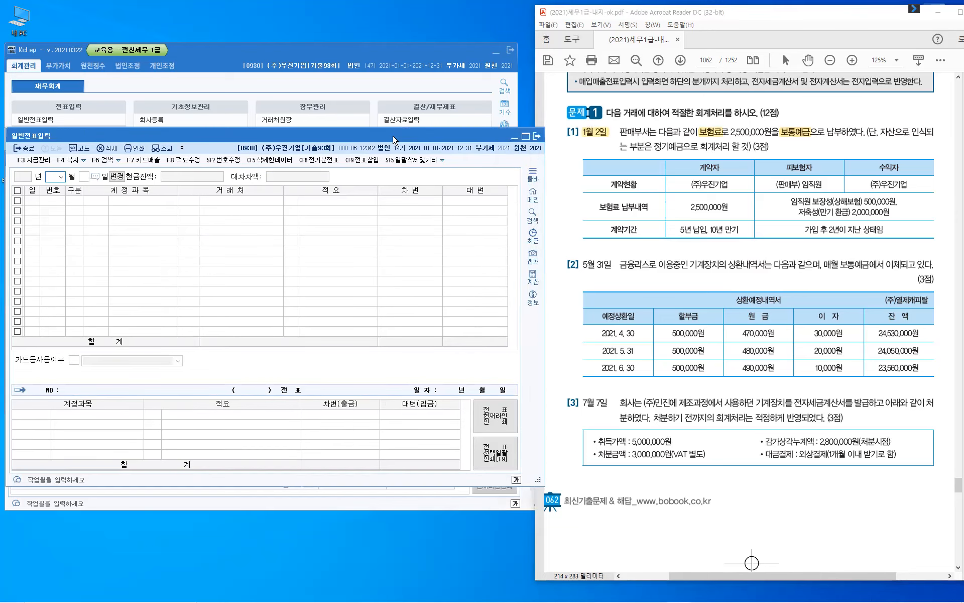
{"action": "left_click_drag", "start_coordinate": [394, 137], "coordinate": [392, 45]}
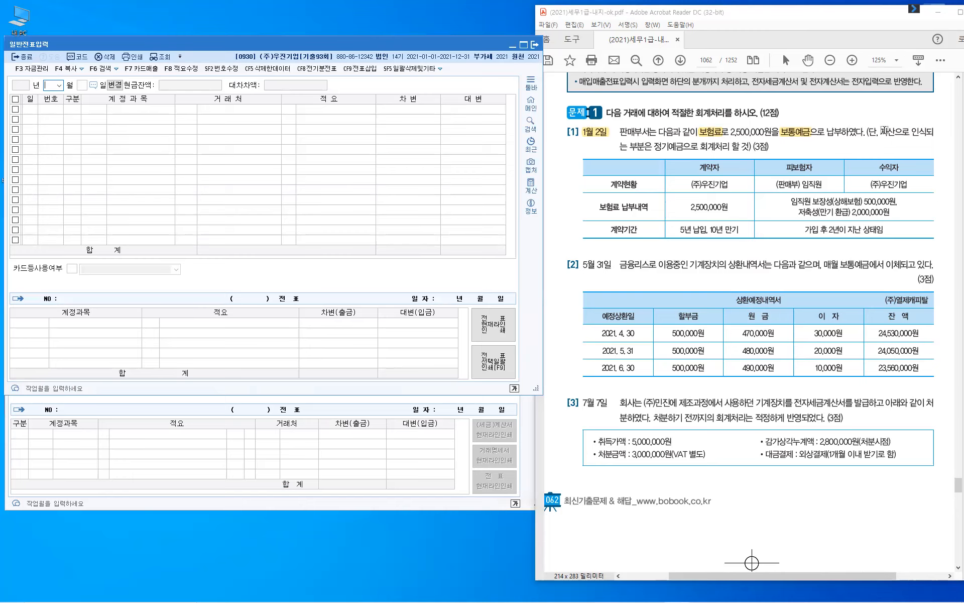
In the exam PDF, highlight 자산, 정기예금 and the 2,500,000원 premium in question [1].
{"action": "left_click_drag", "start_coordinate": [880, 131], "coordinate": [896, 132]}
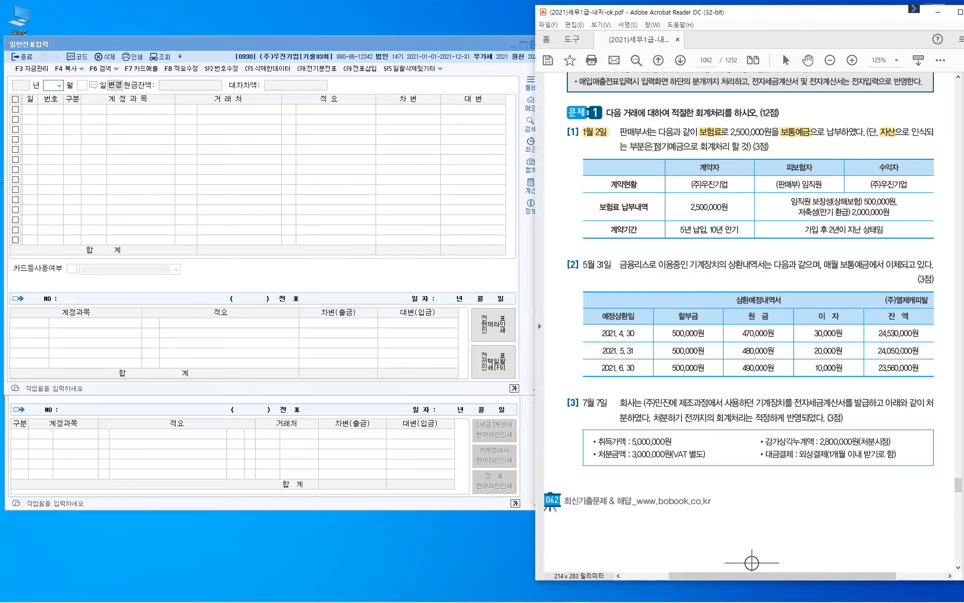
{"action": "left_click_drag", "start_coordinate": [654, 147], "coordinate": [677, 146]}
{"action": "key", "text": "ctrl"}
{"action": "left_click_drag", "start_coordinate": [686, 209], "coordinate": [729, 212]}
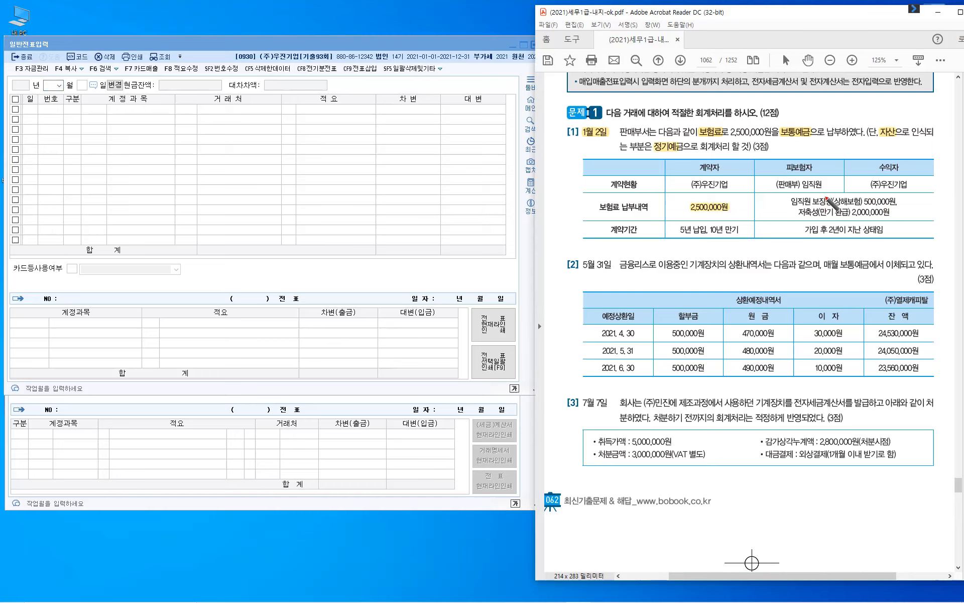
Draw a red arrow to 보장성 in the premium table and annotate that row with 소멸 and 비용.
{"action": "left_click_drag", "start_coordinate": [848, 148], "coordinate": [829, 191]}
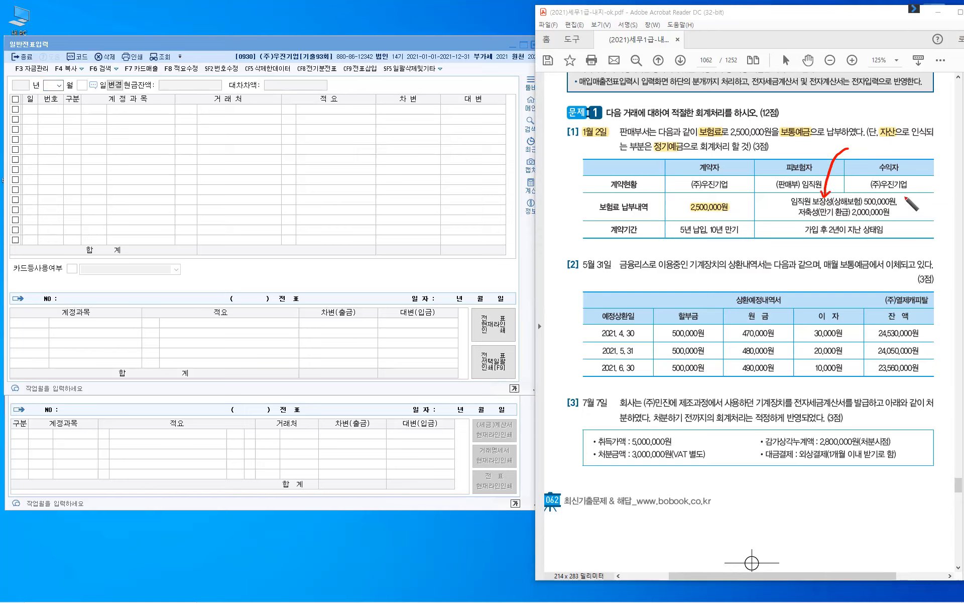
{"action": "left_click_drag", "start_coordinate": [910, 196], "coordinate": [906, 202]}
{"action": "left_click_drag", "start_coordinate": [910, 197], "coordinate": [911, 205]}
{"action": "left_click_drag", "start_coordinate": [905, 205], "coordinate": [918, 202]}
{"action": "left_click_drag", "start_coordinate": [918, 196], "coordinate": [927, 215]}
{"action": "left_click_drag", "start_coordinate": [854, 145], "coordinate": [859, 153]}
{"action": "left_click_drag", "start_coordinate": [855, 150], "coordinate": [859, 149]}
{"action": "left_click_drag", "start_coordinate": [866, 143], "coordinate": [872, 153]}
{"action": "left_click_drag", "start_coordinate": [866, 153], "coordinate": [878, 153]}
{"action": "left_click_drag", "start_coordinate": [872, 154], "coordinate": [872, 156]}
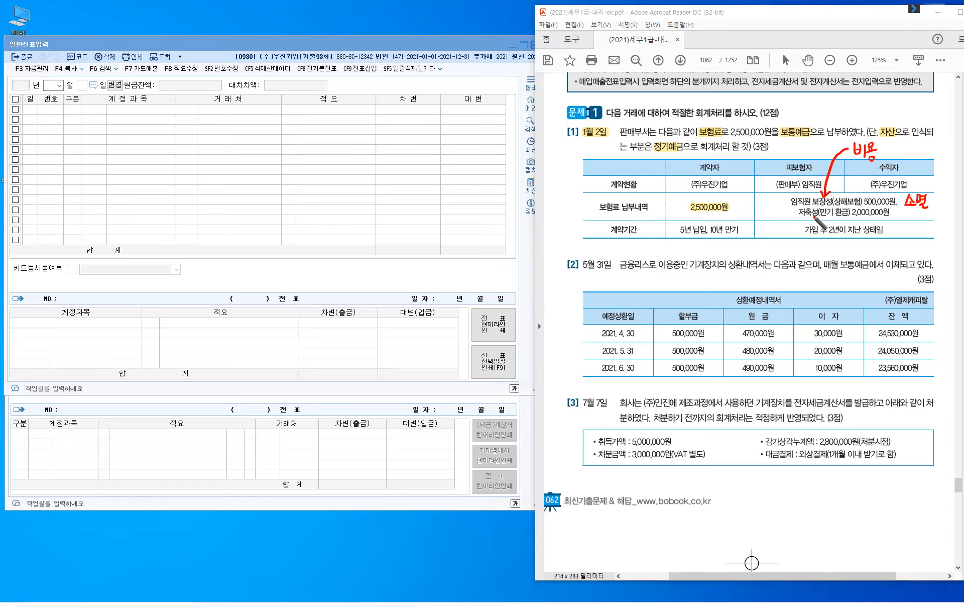
Draw a red arrow to 저축성 in the premium table and label it 자산.
{"action": "left_click", "coordinate": [803, 213]}
{"action": "mouse_move", "coordinate": [809, 214]}
{"action": "left_mouse_down"}
{"action": "mouse_move", "coordinate": [807, 246]}
{"action": "mouse_move", "coordinate": [809, 217]}
{"action": "left_mouse_up"}
{"action": "left_click_drag", "start_coordinate": [815, 242], "coordinate": [826, 250]}
{"action": "left_click_drag", "start_coordinate": [826, 246], "coordinate": [836, 251]}
{"action": "left_click_drag", "start_coordinate": [836, 246], "coordinate": [840, 245]}
{"action": "left_click_drag", "start_coordinate": [830, 250], "coordinate": [838, 255]}
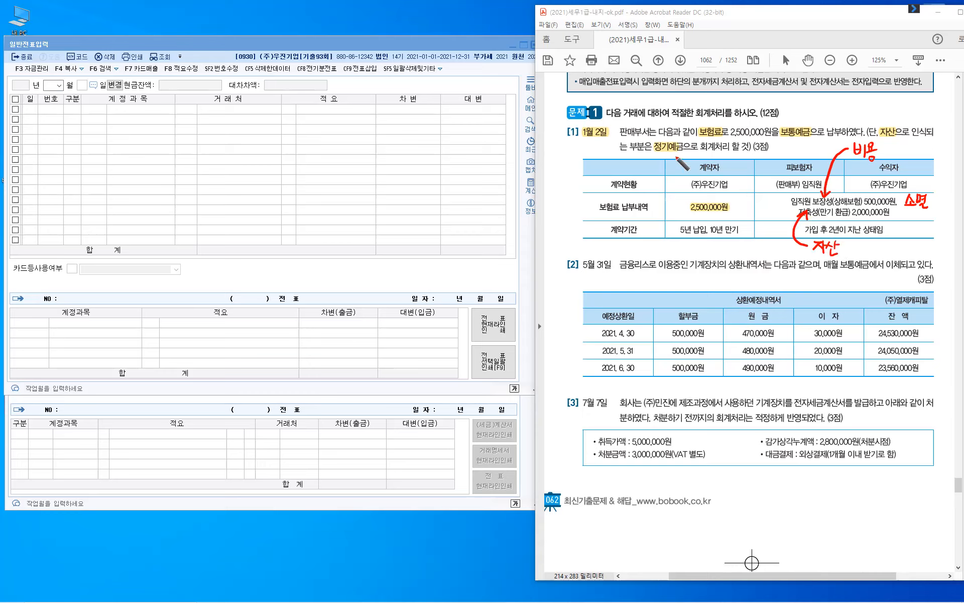
Underline 정기예금 in red, write 장기성예금 after the 자산 label, and add a red mark above 정기예금.
{"action": "left_click_drag", "start_coordinate": [654, 155], "coordinate": [682, 156]}
{"action": "left_click", "coordinate": [845, 244]}
{"action": "left_click", "coordinate": [845, 251]}
{"action": "left_click_drag", "start_coordinate": [854, 243], "coordinate": [855, 251]}
{"action": "mouse_move", "coordinate": [859, 246]}
{"action": "left_mouse_down"}
{"action": "mouse_move", "coordinate": [870, 258]}
{"action": "mouse_move", "coordinate": [887, 250]}
{"action": "left_mouse_up"}
{"action": "mouse_move", "coordinate": [891, 242]}
{"action": "left_mouse_down"}
{"action": "mouse_move", "coordinate": [889, 251]}
{"action": "mouse_move", "coordinate": [897, 245]}
{"action": "left_mouse_up"}
{"action": "left_click_drag", "start_coordinate": [900, 246], "coordinate": [903, 245]}
{"action": "mouse_move", "coordinate": [904, 243]}
{"action": "left_mouse_down"}
{"action": "mouse_move", "coordinate": [904, 253]}
{"action": "mouse_move", "coordinate": [917, 249]}
{"action": "left_mouse_up"}
{"action": "left_click_drag", "start_coordinate": [908, 251], "coordinate": [914, 256]}
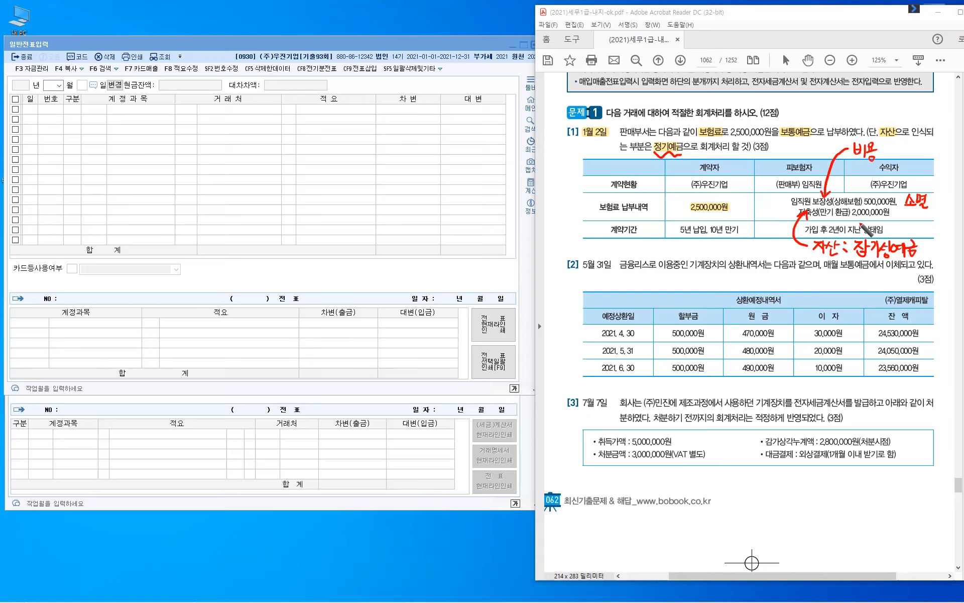
{"action": "left_click", "coordinate": [667, 131]}
Set the 일반전표입력 voucher date to January 2, 2021.
{"action": "left_click", "coordinate": [60, 86]}
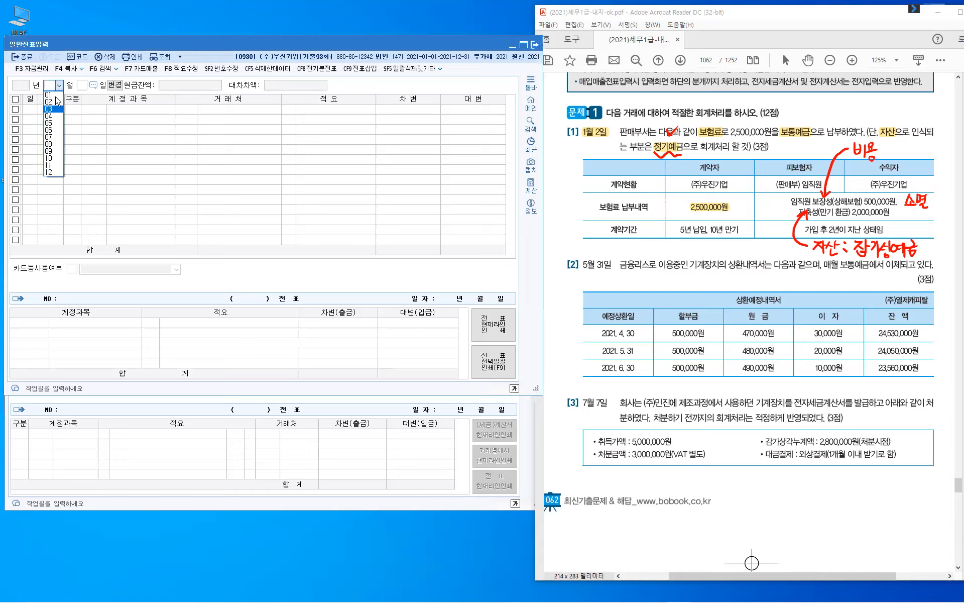
{"action": "left_click", "coordinate": [56, 96]}
{"action": "type", "text": "3"}
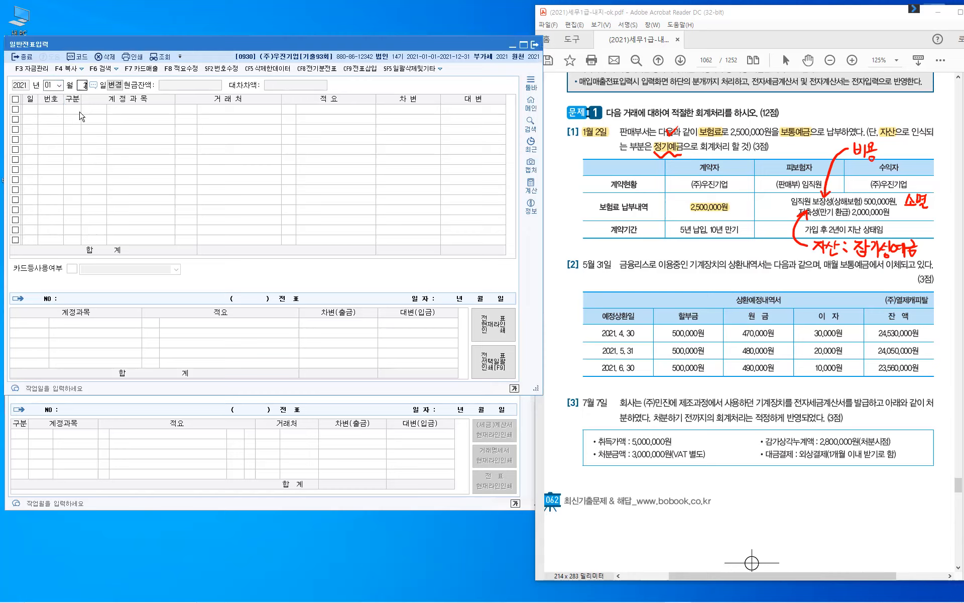
{"action": "key", "text": "Return"}
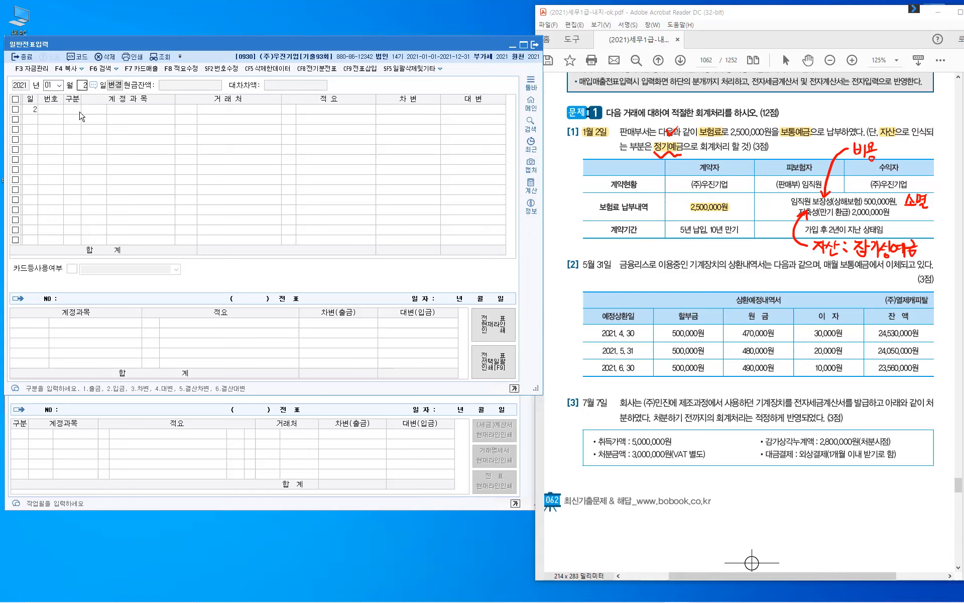
Enter a debit (차변) line for account 0821 보험료 with an amount of 500,000.
{"action": "type", "text": "3"}
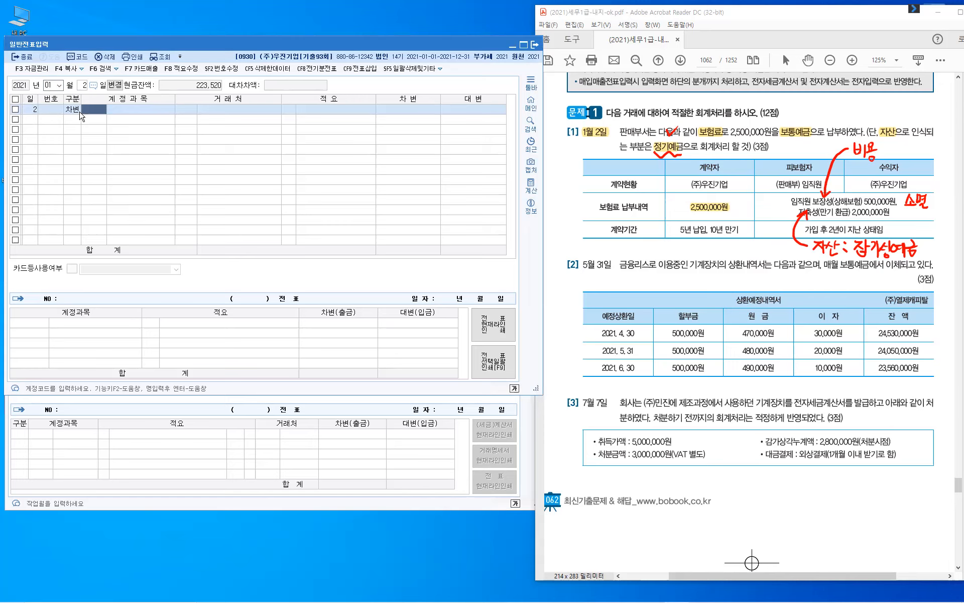
{"action": "type", "text": "821"}
{"action": "key", "text": "Return"}
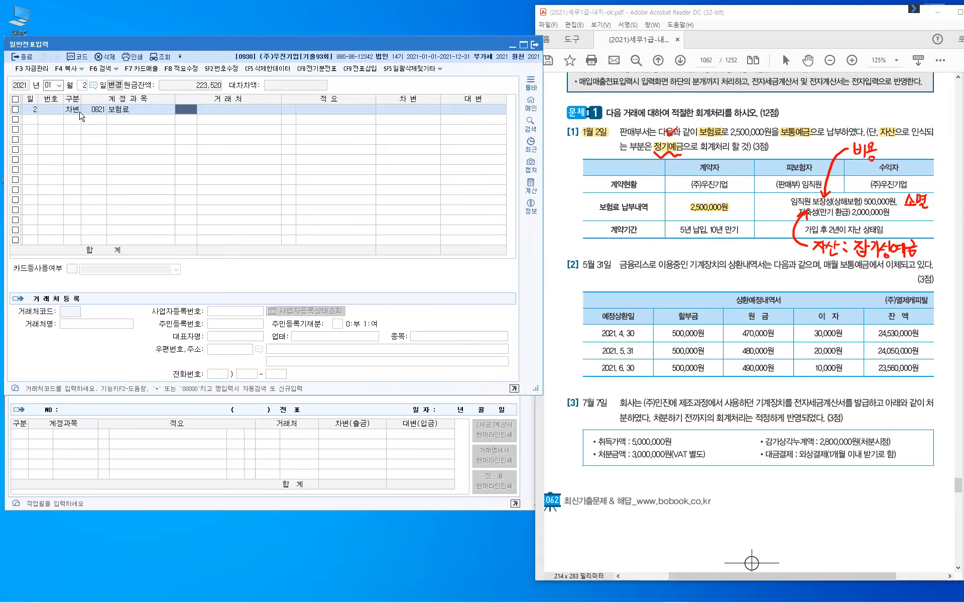
{"action": "key", "text": "Return"}
{"action": "key", "text": "Return"}
{"action": "type", "text": "5000000"}
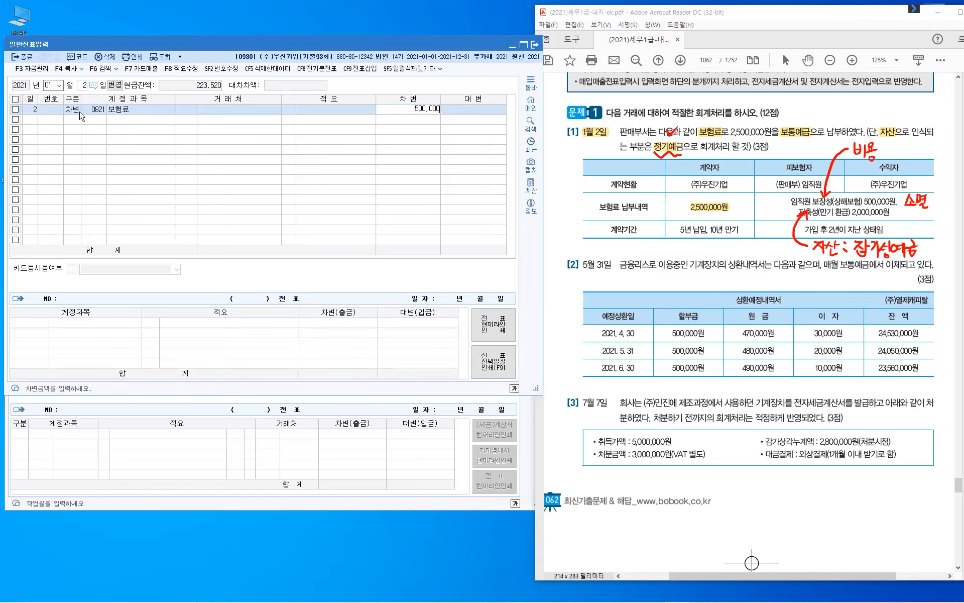
{"action": "key", "text": "Return"}
{"action": "key", "text": "Return"}
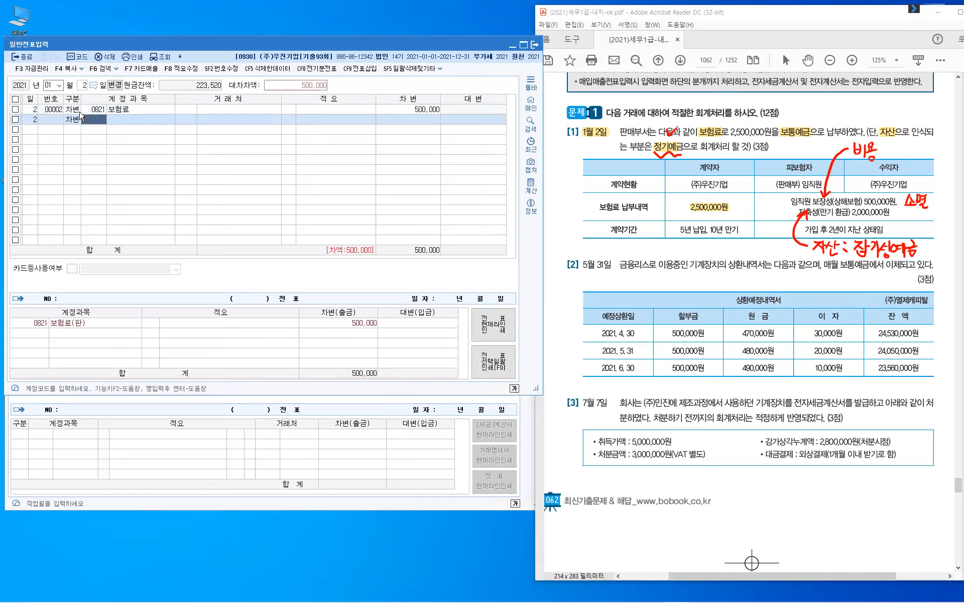
Look up accounts matching 정기 and enter a debit line for 0105 정기예금 with an amount of 2,000,000.
{"action": "type", "text": "정기"}
{"action": "key", "text": "Return"}
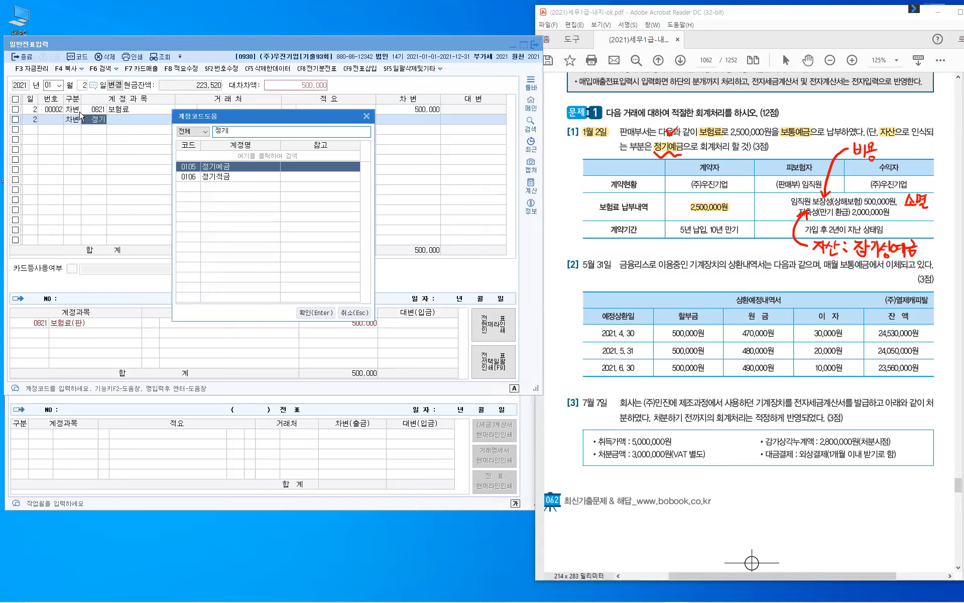
{"action": "key", "text": "Return"}
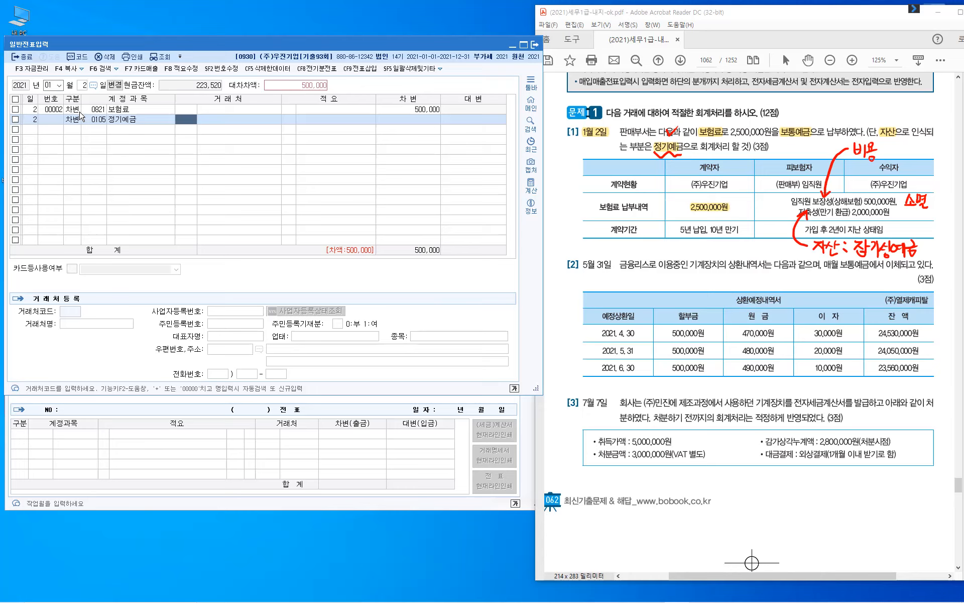
{"action": "key", "text": "Return"}
{"action": "key", "text": "Return"}
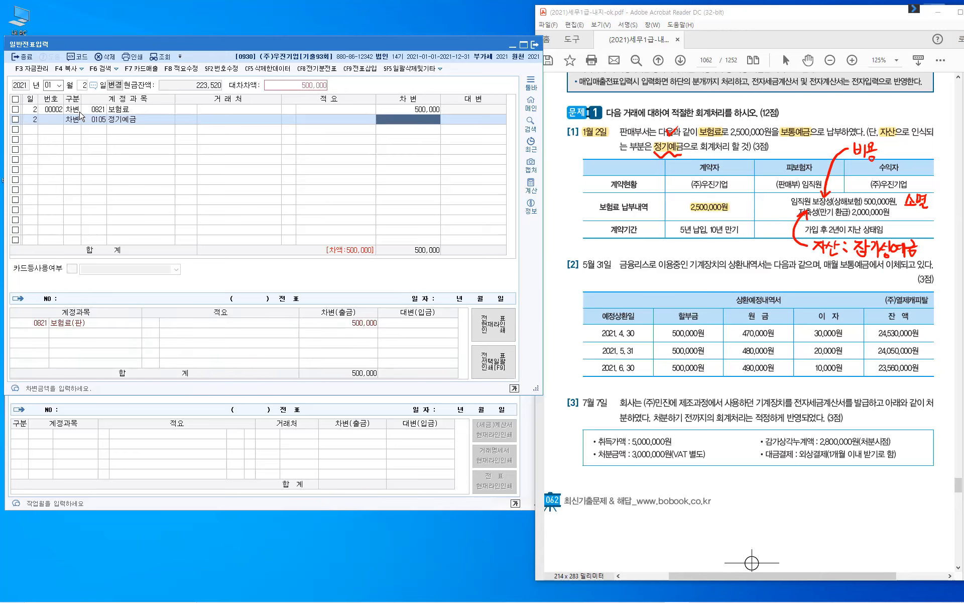
{"action": "type", "text": "2,000,000"}
{"action": "key", "text": "Return"}
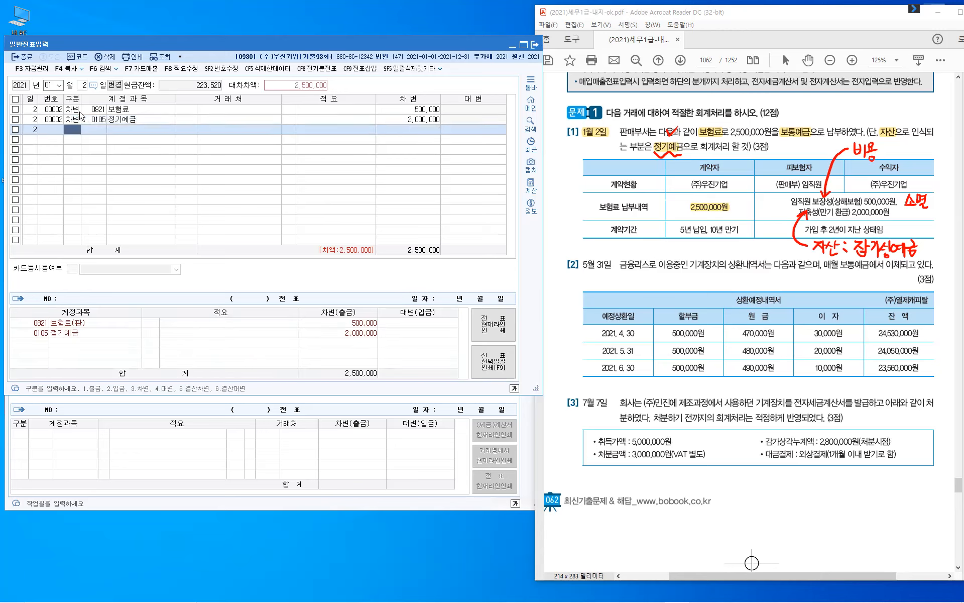
Enter a credit (대변) line for account 0103 보통예금 with an amount of 2,500,000.
{"action": "type", "text": "4"}
{"action": "key", "text": "Return"}
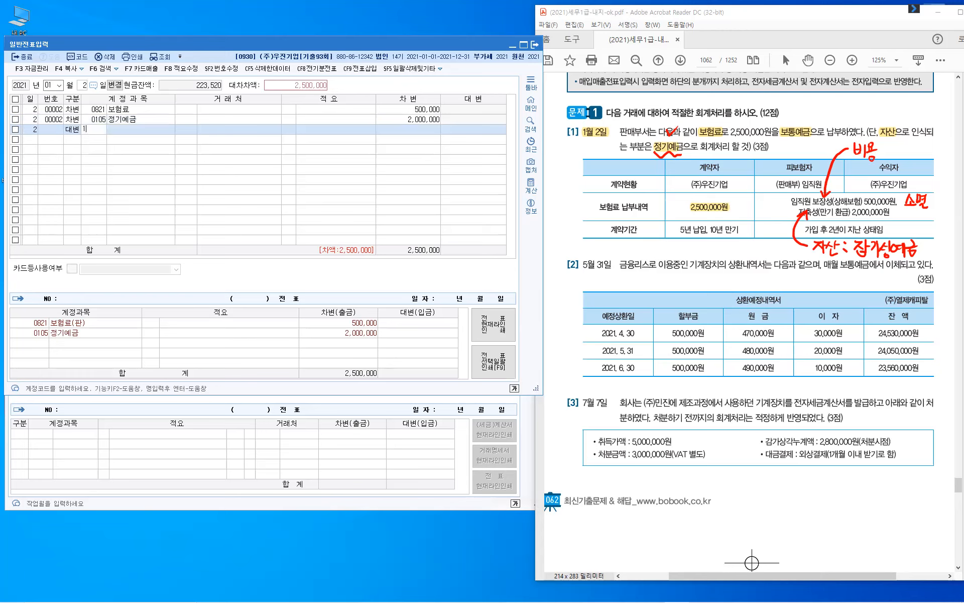
{"action": "type", "text": "103"}
{"action": "key", "text": "Return"}
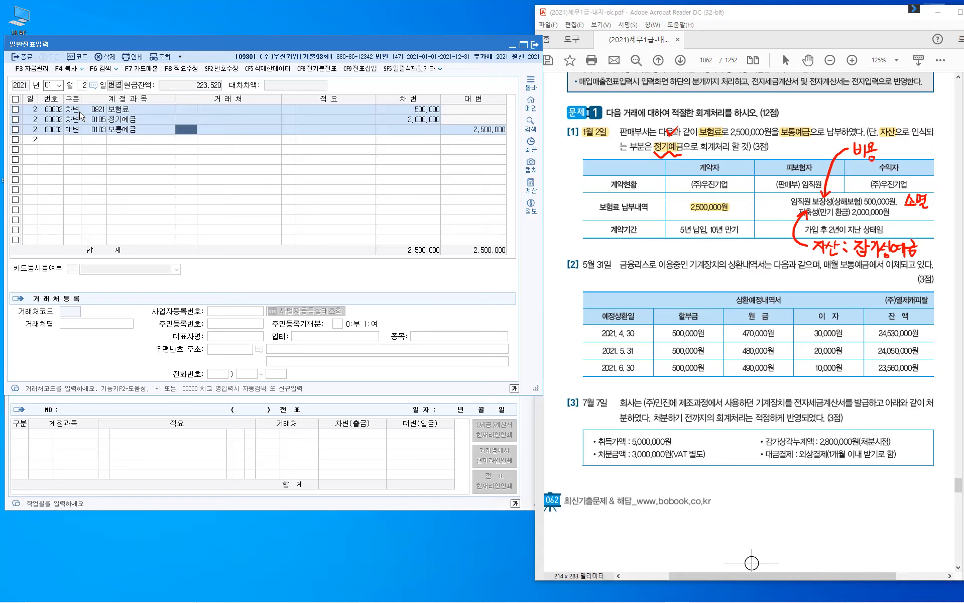
{"action": "key", "text": "Return"}
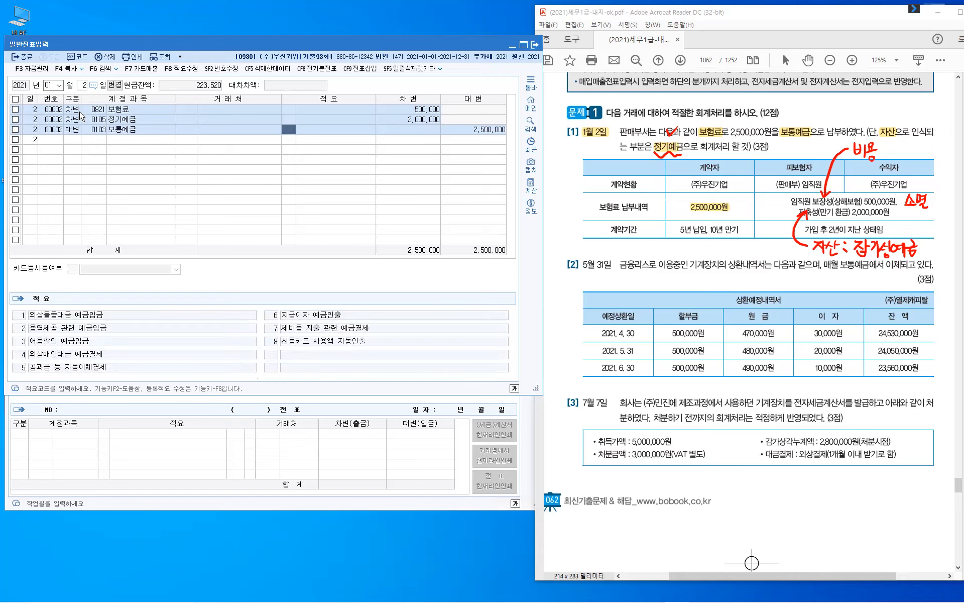
{"action": "key", "text": "Return"}
{"action": "key", "text": "Return"}
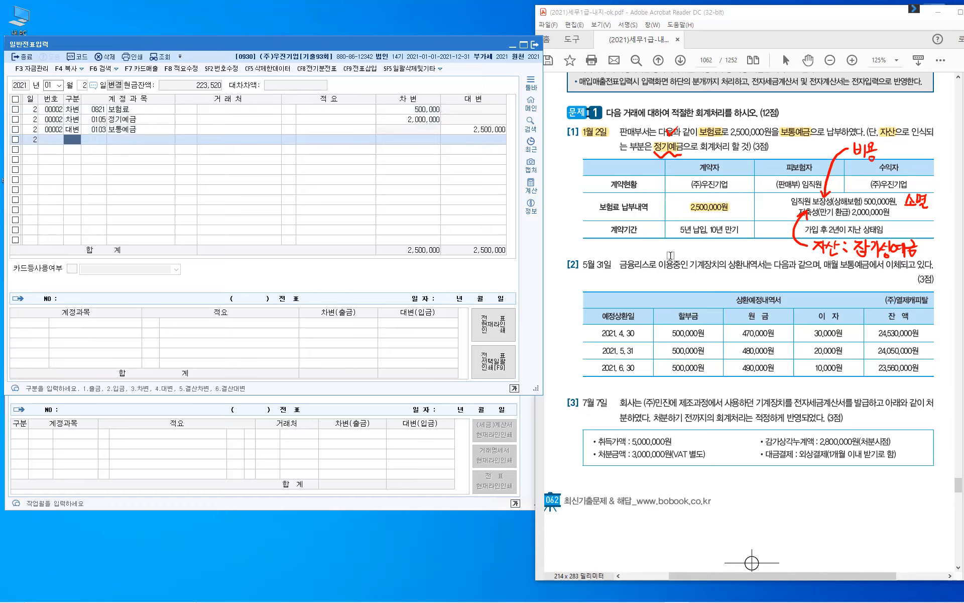
Clear the red pen annotations and return to the exam PDF.
{"action": "key", "text": "Escape"}
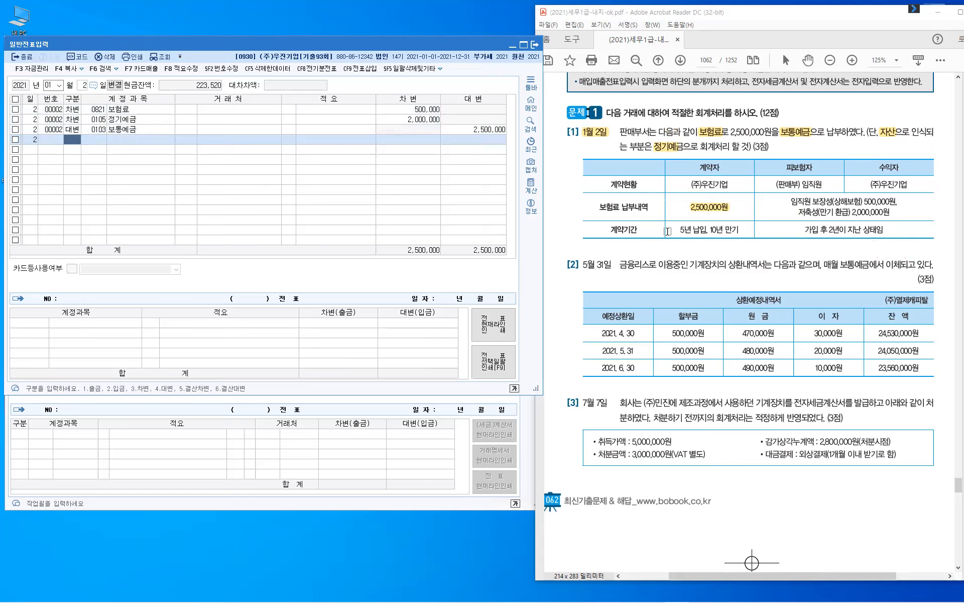
{"action": "left_click", "coordinate": [682, 242]}
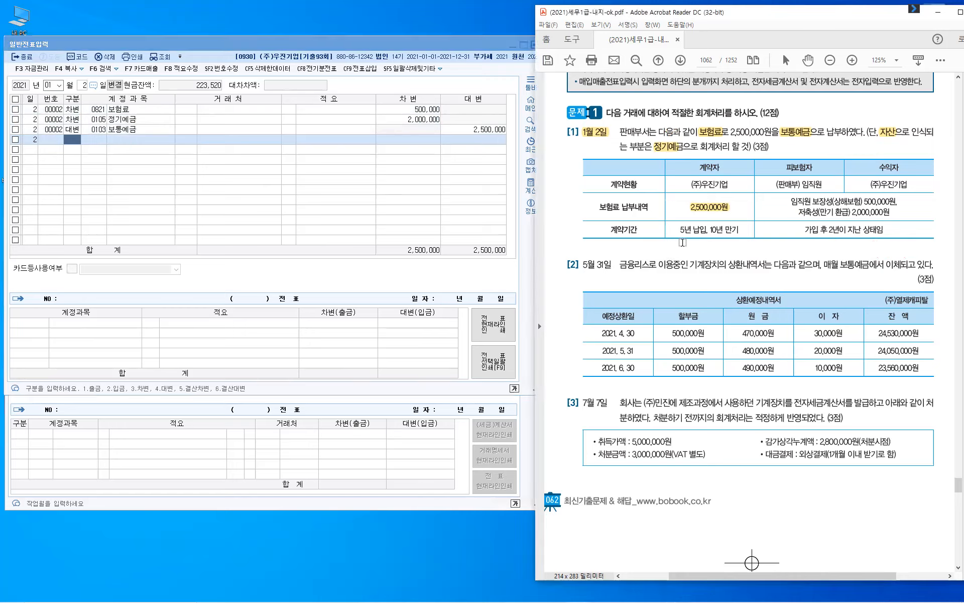
In question [2] of the PDF, highlight 금융리스, 보통예금, the date 2021. 5. 31, the principal 480,000원 and the interest 20,000원.
{"action": "scroll", "coordinate": [682, 242], "scroll_direction": "down", "scroll_amount": 1}
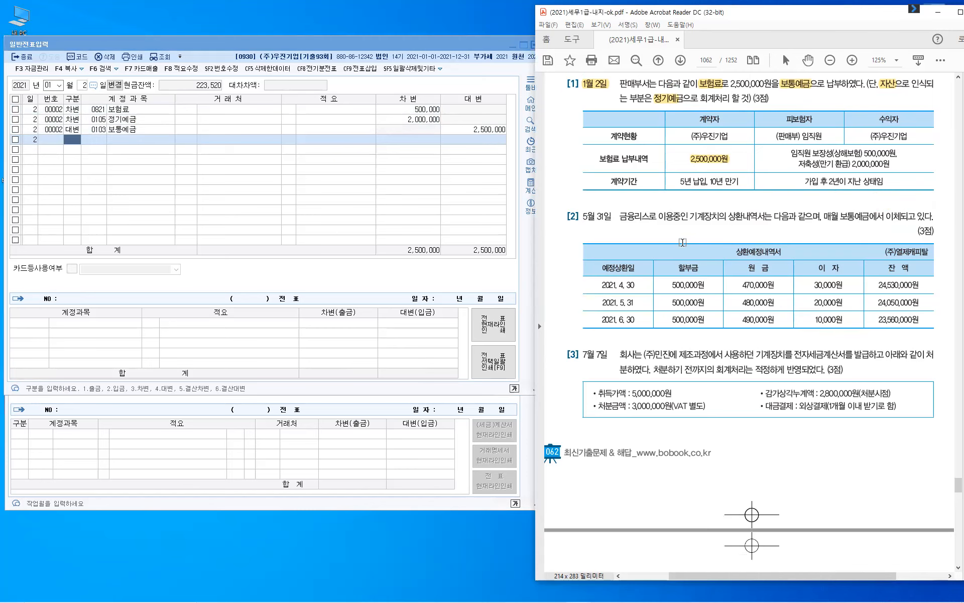
{"action": "scroll", "coordinate": [682, 242], "scroll_direction": "down", "scroll_amount": 2}
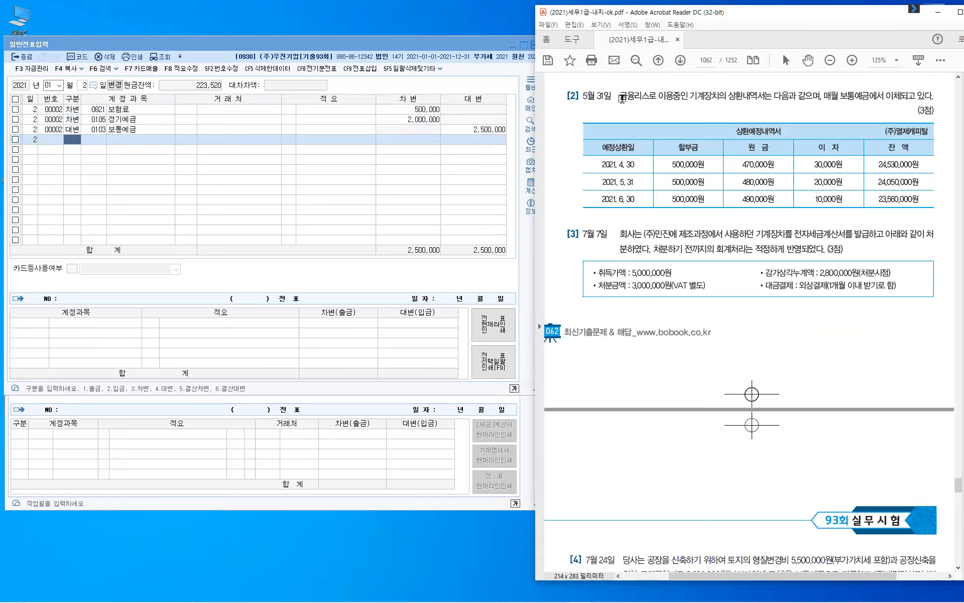
{"action": "double_click", "coordinate": [644, 97]}
{"action": "double_click", "coordinate": [854, 97]}
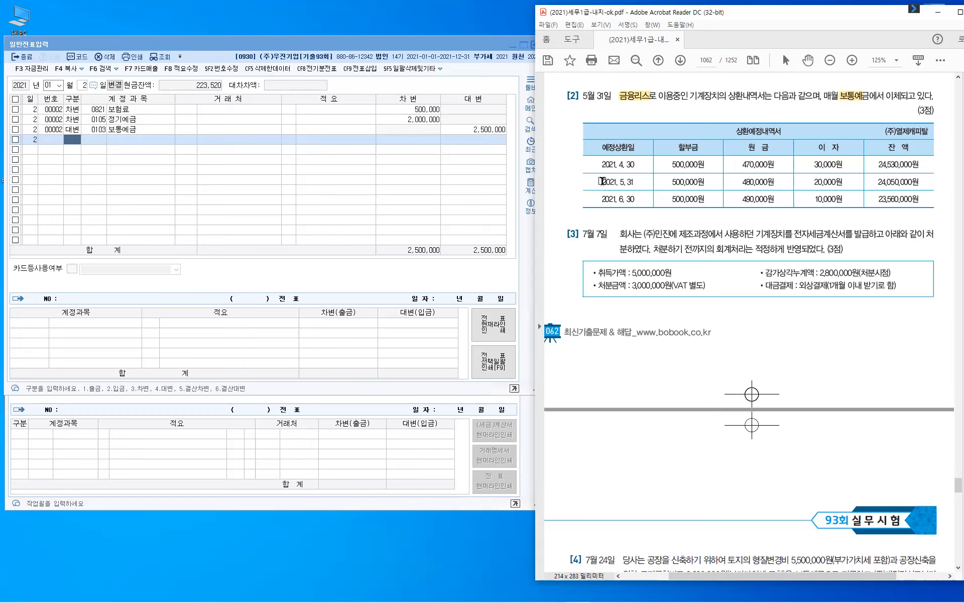
{"action": "left_click_drag", "start_coordinate": [602, 181], "coordinate": [638, 187]}
{"action": "double_click", "coordinate": [761, 182]}
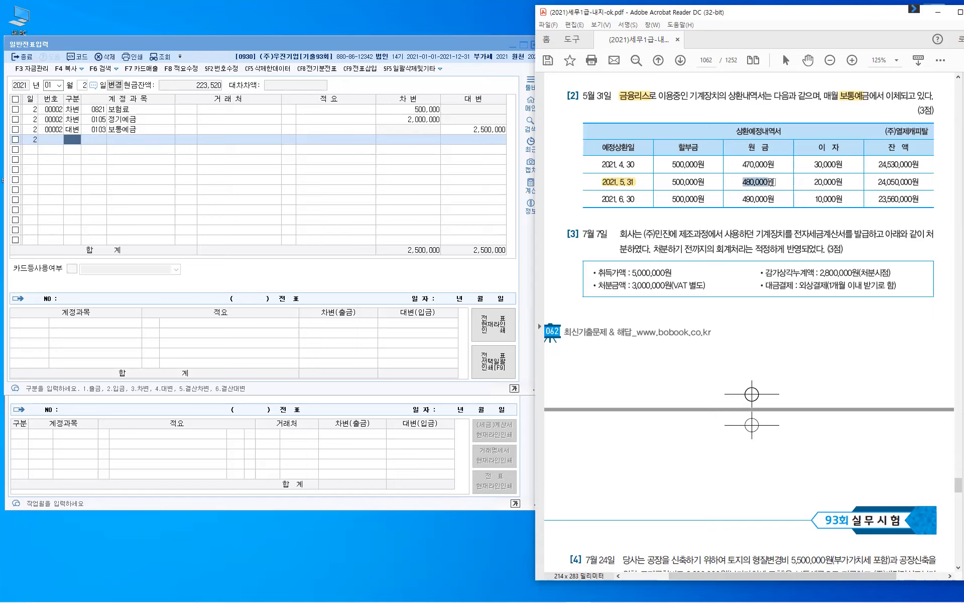
{"action": "double_click", "coordinate": [826, 182]}
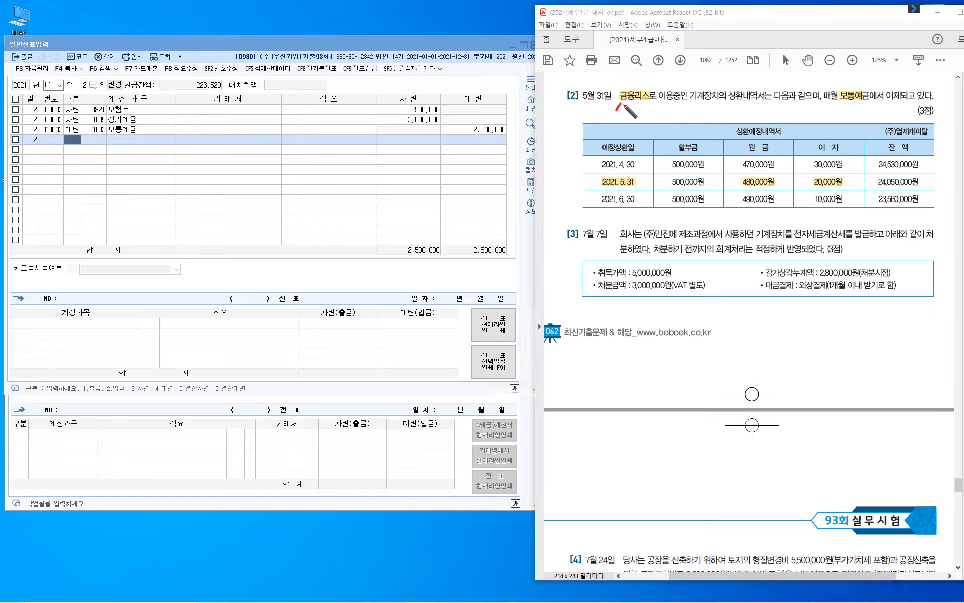
Write (차) 자산 (대) 부채 in red below question [2] with an arrow to 원금, and 이자비용 with an arrow to 이자.
{"action": "mouse_move", "coordinate": [616, 117]}
{"action": "left_mouse_down"}
{"action": "mouse_move", "coordinate": [628, 106]}
{"action": "mouse_move", "coordinate": [621, 117]}
{"action": "left_mouse_up"}
{"action": "left_click_drag", "start_coordinate": [624, 112], "coordinate": [628, 118]}
{"action": "left_click_drag", "start_coordinate": [632, 103], "coordinate": [633, 118]}
{"action": "left_click_drag", "start_coordinate": [641, 105], "coordinate": [649, 115]}
{"action": "left_click_drag", "start_coordinate": [649, 110], "coordinate": [652, 110]}
{"action": "left_click_drag", "start_coordinate": [659, 102], "coordinate": [659, 111]}
{"action": "left_click_drag", "start_coordinate": [654, 113], "coordinate": [701, 119]}
{"action": "left_click_drag", "start_coordinate": [701, 111], "coordinate": [705, 112]}
{"action": "left_click_drag", "start_coordinate": [704, 104], "coordinate": [704, 119]}
{"action": "left_click_drag", "start_coordinate": [709, 103], "coordinate": [709, 120]}
{"action": "left_click_drag", "start_coordinate": [721, 104], "coordinate": [729, 111]}
{"action": "left_click_drag", "start_coordinate": [721, 108], "coordinate": [728, 107]}
{"action": "left_click_drag", "start_coordinate": [722, 111], "coordinate": [734, 112]}
{"action": "left_click_drag", "start_coordinate": [727, 113], "coordinate": [740, 105]}
{"action": "left_click_drag", "start_coordinate": [736, 109], "coordinate": [741, 107]}
{"action": "left_click_drag", "start_coordinate": [739, 108], "coordinate": [735, 116]}
{"action": "left_click_drag", "start_coordinate": [738, 112], "coordinate": [743, 116]}
{"action": "left_click_drag", "start_coordinate": [743, 110], "coordinate": [747, 110]}
{"action": "mouse_move", "coordinate": [746, 103]}
{"action": "left_mouse_down"}
{"action": "mouse_move", "coordinate": [747, 118]}
{"action": "mouse_move", "coordinate": [774, 135]}
{"action": "left_mouse_up"}
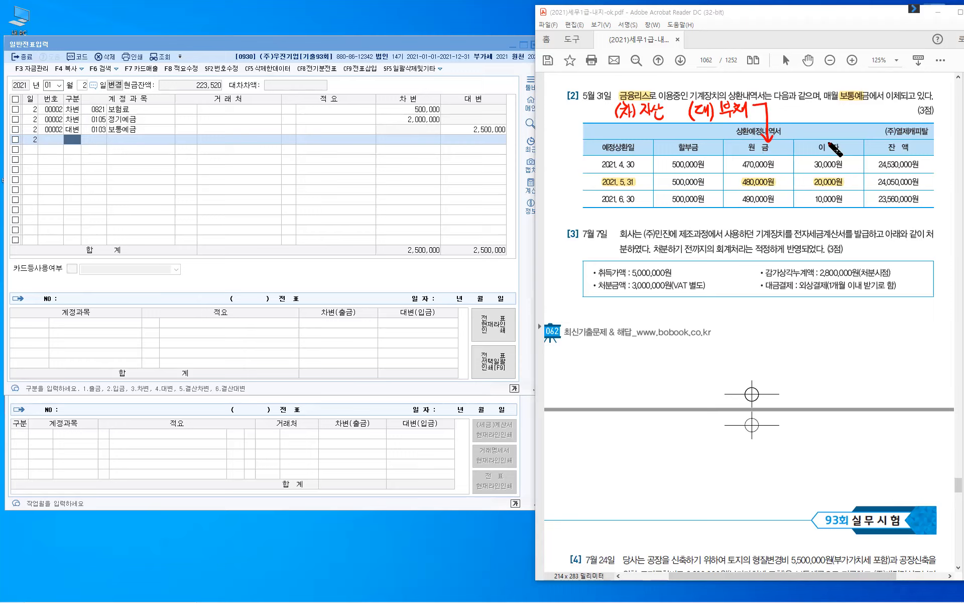
{"action": "left_click_drag", "start_coordinate": [848, 104], "coordinate": [824, 145]}
{"action": "mouse_move", "coordinate": [857, 105]}
{"action": "left_mouse_down"}
{"action": "mouse_move", "coordinate": [862, 116]}
{"action": "mouse_move", "coordinate": [899, 111]}
{"action": "mouse_move", "coordinate": [892, 114]}
{"action": "left_mouse_up"}
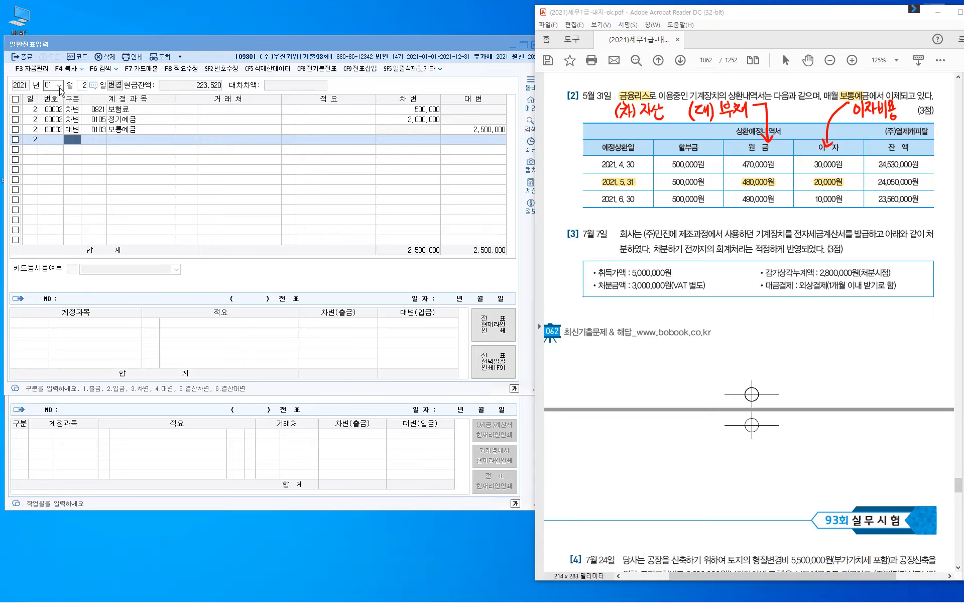
In 일반전표입력, retrieve the April 30 vouchers and examine the 리스부채 repayment entry.
{"action": "left_click", "coordinate": [60, 88]}
{"action": "left_click", "coordinate": [60, 88]}
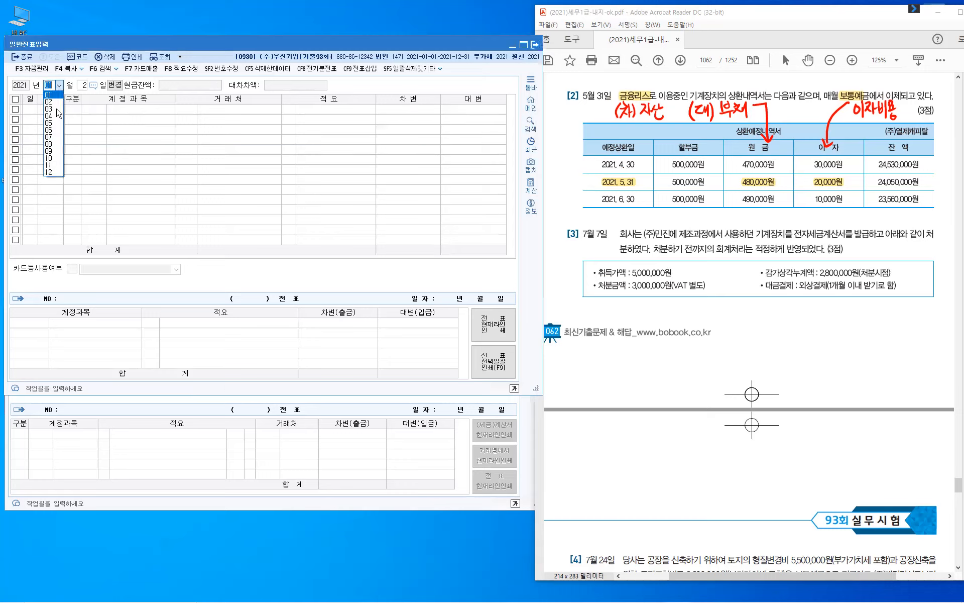
{"action": "left_click", "coordinate": [58, 116]}
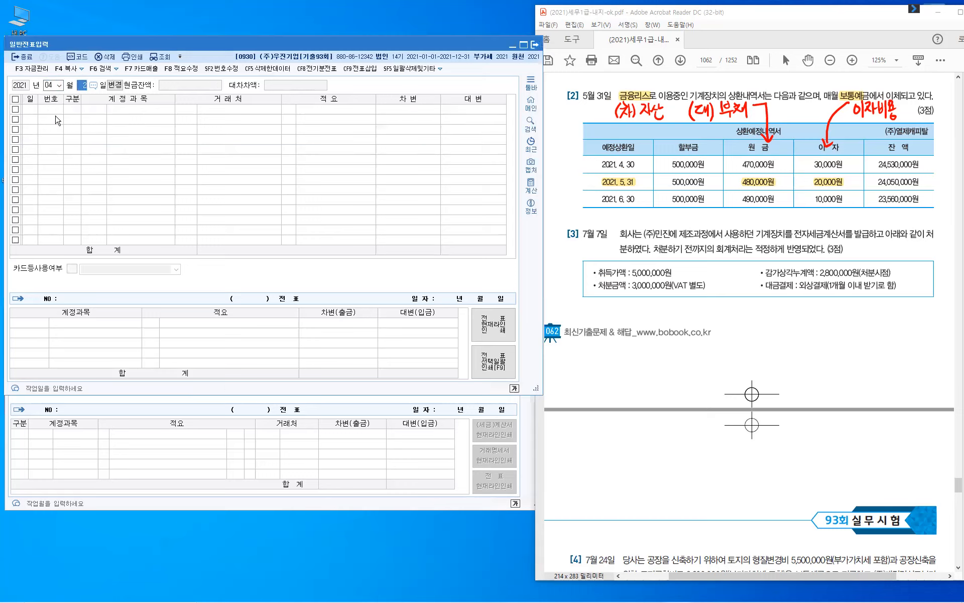
{"action": "type", "text": "3"}
{"action": "key", "text": "Return"}
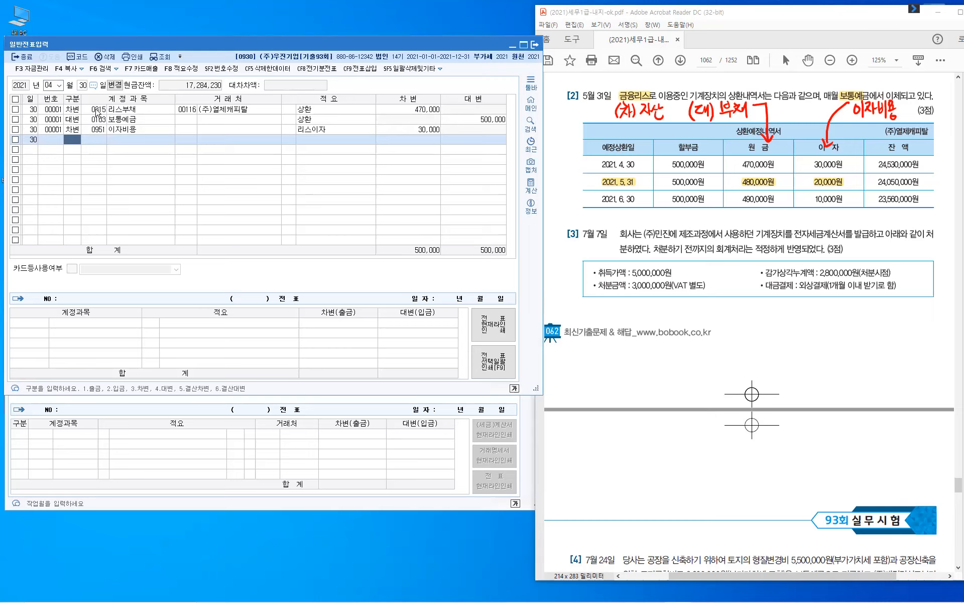
{"action": "left_click", "coordinate": [98, 109]}
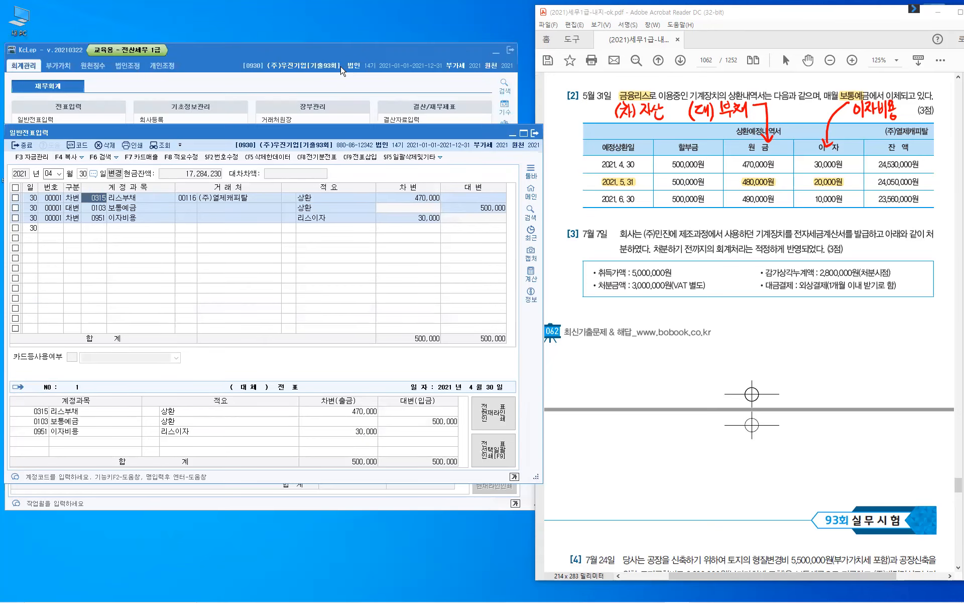
Open the 합계잔액시산표, examine the 리스부채 balance under 비유동부채, and close the report.
{"action": "left_click", "coordinate": [393, 120]}
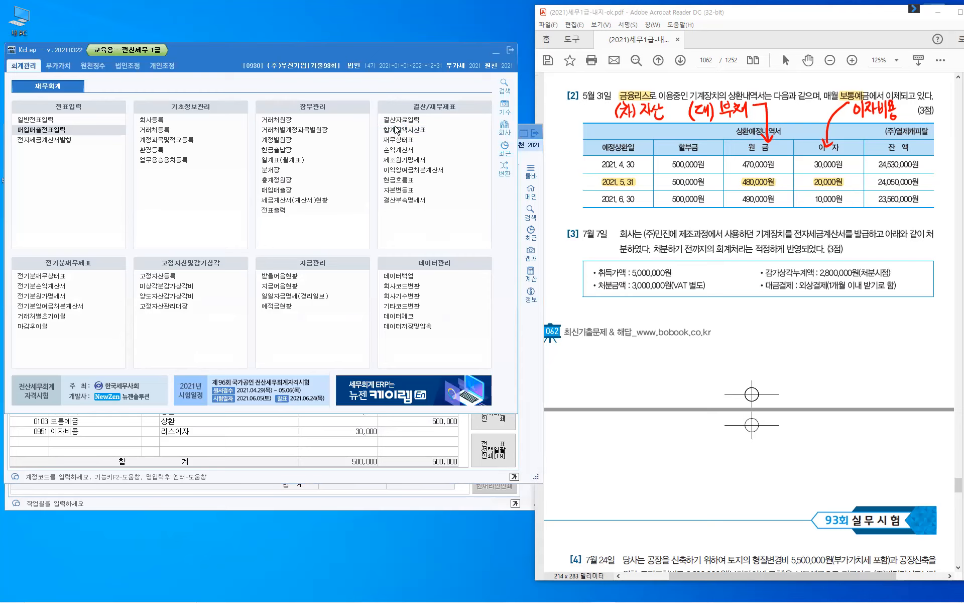
{"action": "left_click", "coordinate": [397, 131]}
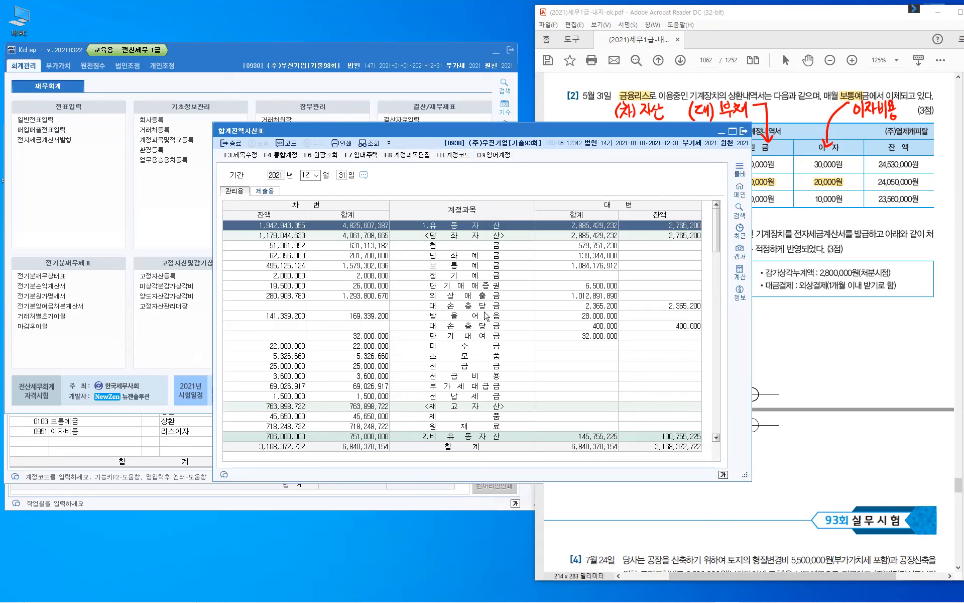
{"action": "scroll", "coordinate": [486, 315], "scroll_direction": "down", "scroll_amount": 8}
{"action": "scroll", "coordinate": [486, 315], "scroll_direction": "down", "scroll_amount": 3}
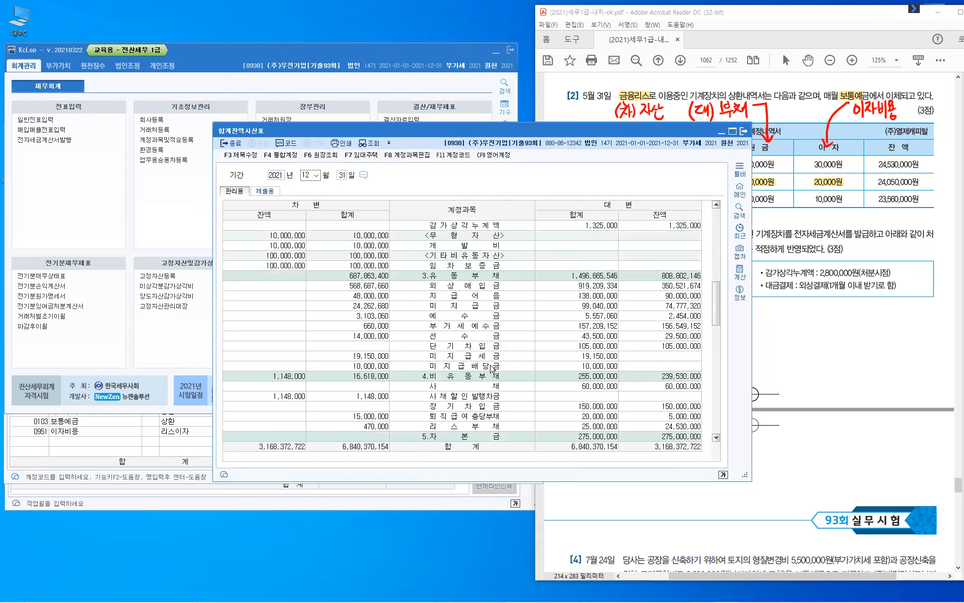
{"action": "scroll", "coordinate": [501, 367], "scroll_direction": "down", "scroll_amount": 1}
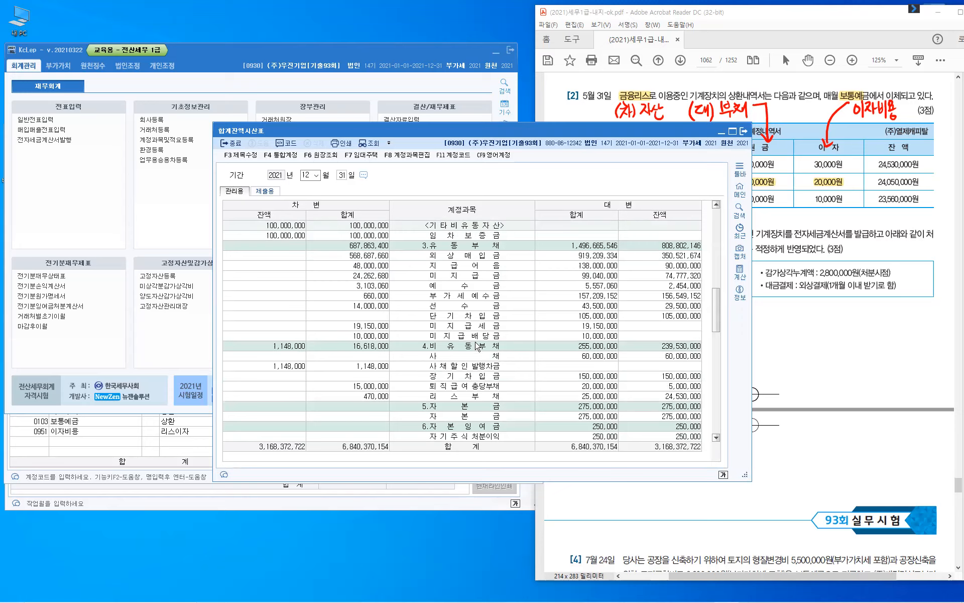
{"action": "left_click", "coordinate": [486, 400]}
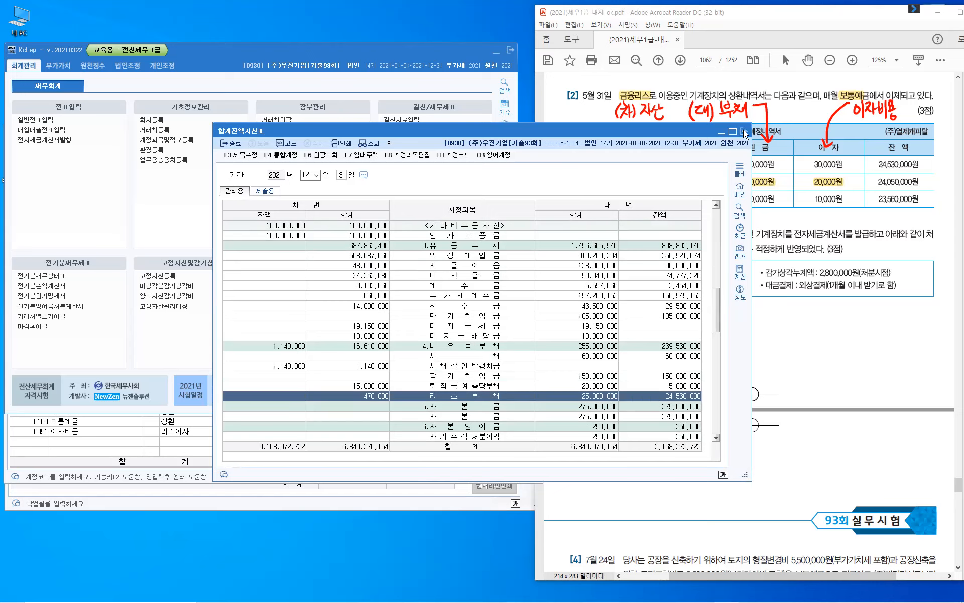
{"action": "key", "text": "Escape"}
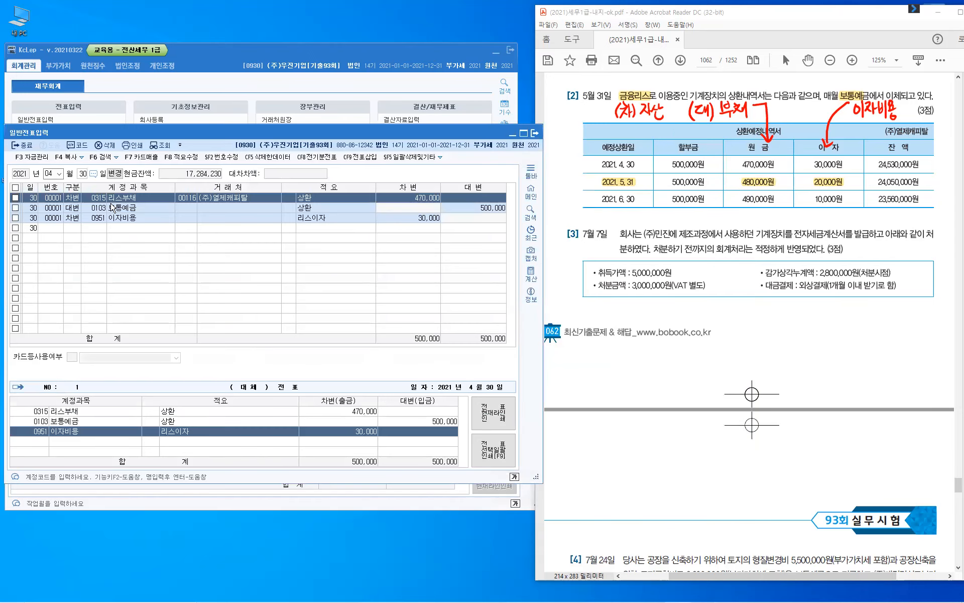
Set the voucher date to May 31 and enter a credit (대변) line for account 0103 보통예금 with an amount of 500,000.
{"action": "left_click", "coordinate": [59, 173]}
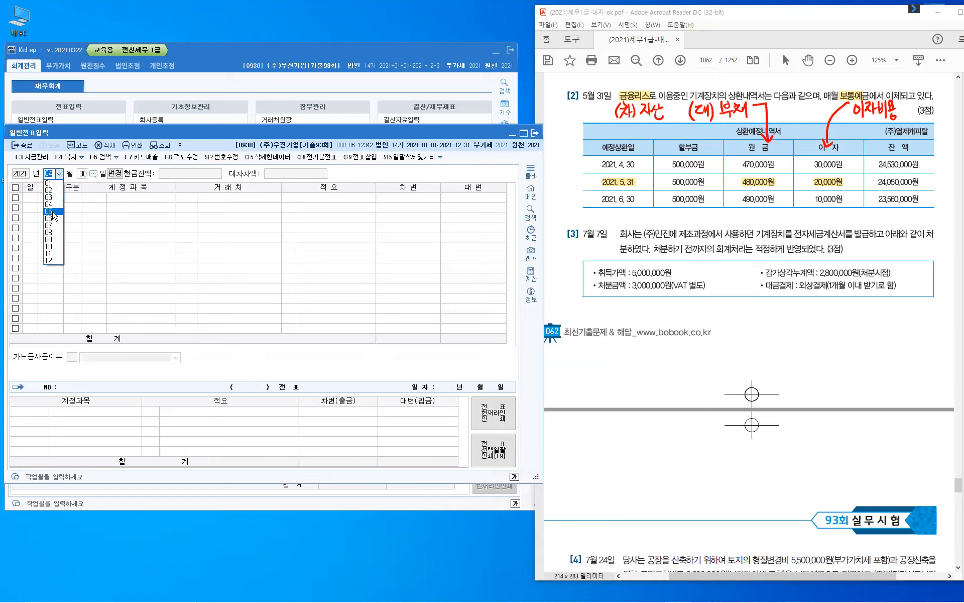
{"action": "left_click", "coordinate": [53, 212]}
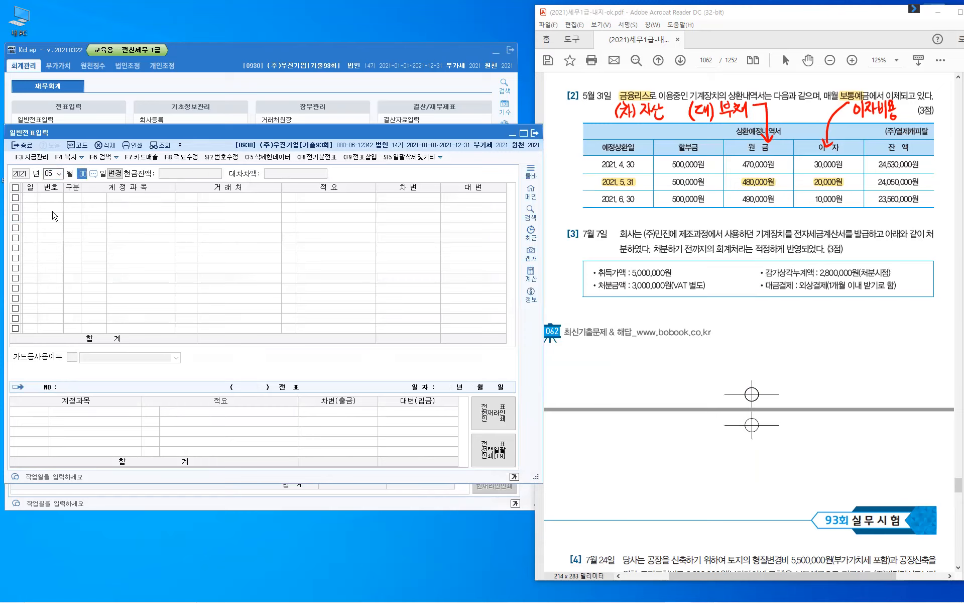
{"action": "type", "text": "31"}
{"action": "key", "text": "Return"}
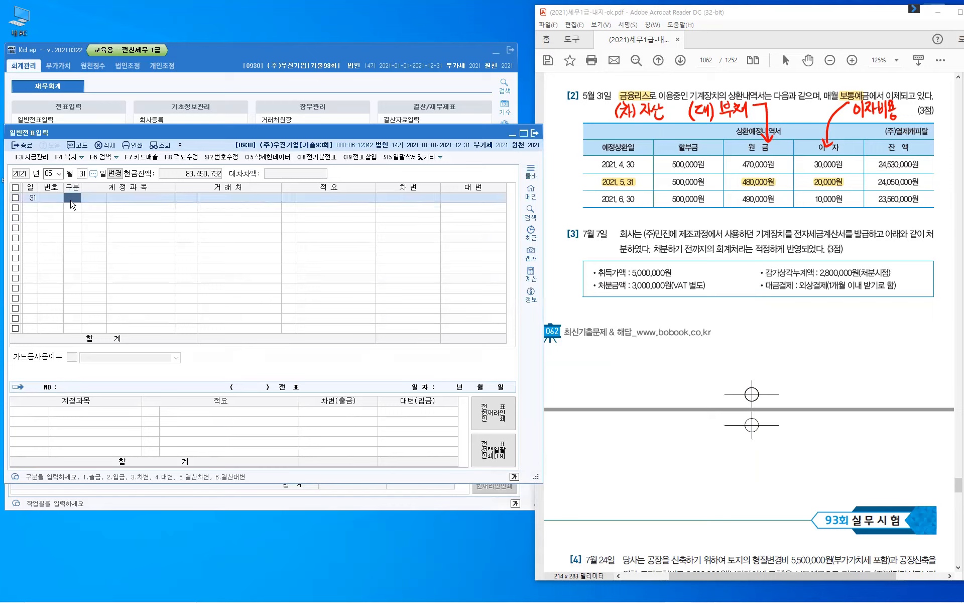
{"action": "type", "text": "4"}
{"action": "key", "text": "Return"}
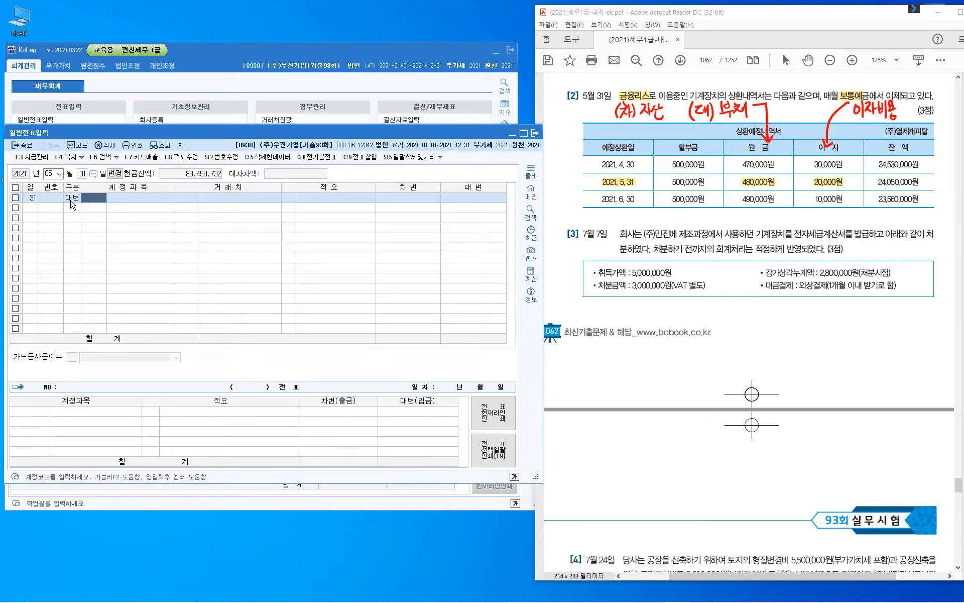
{"action": "type", "text": "103"}
{"action": "key", "text": "Return"}
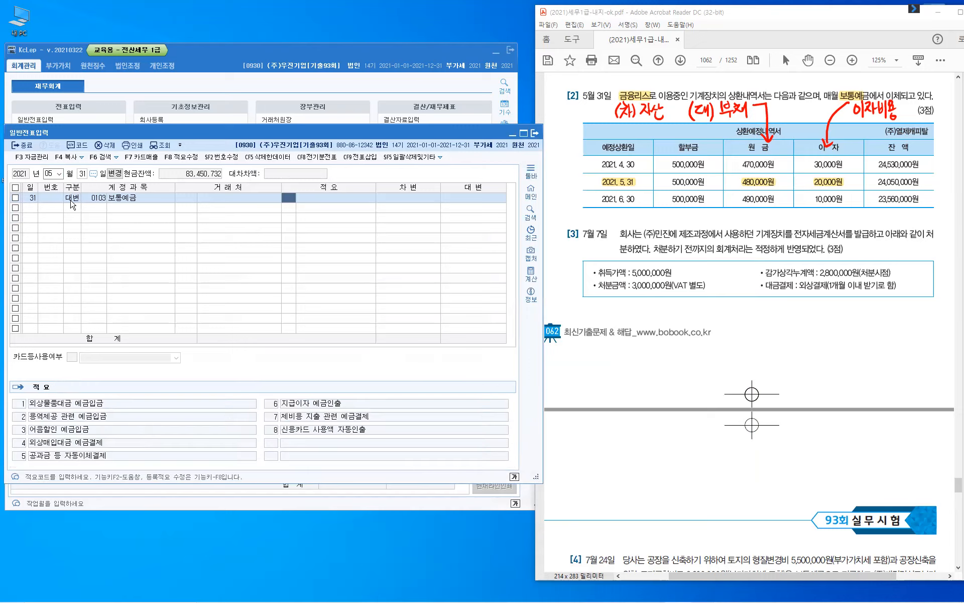
{"action": "key", "text": "Return"}
{"action": "type", "text": "5000000"}
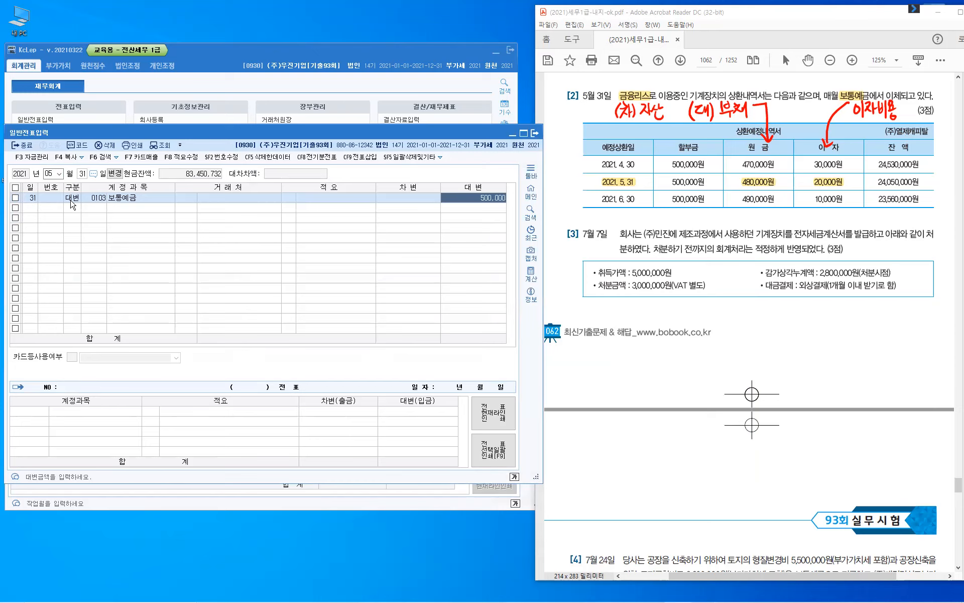
{"action": "key", "text": "Return"}
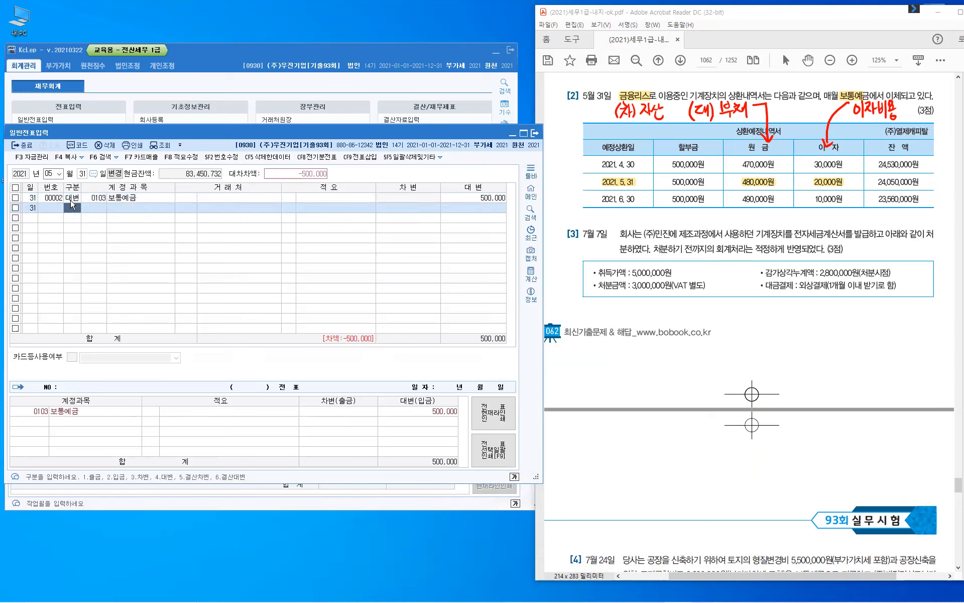
Add a debit (차변) line, look up accounts matching 리스 and choose 0315 리스부채.
{"action": "type", "text": "3"}
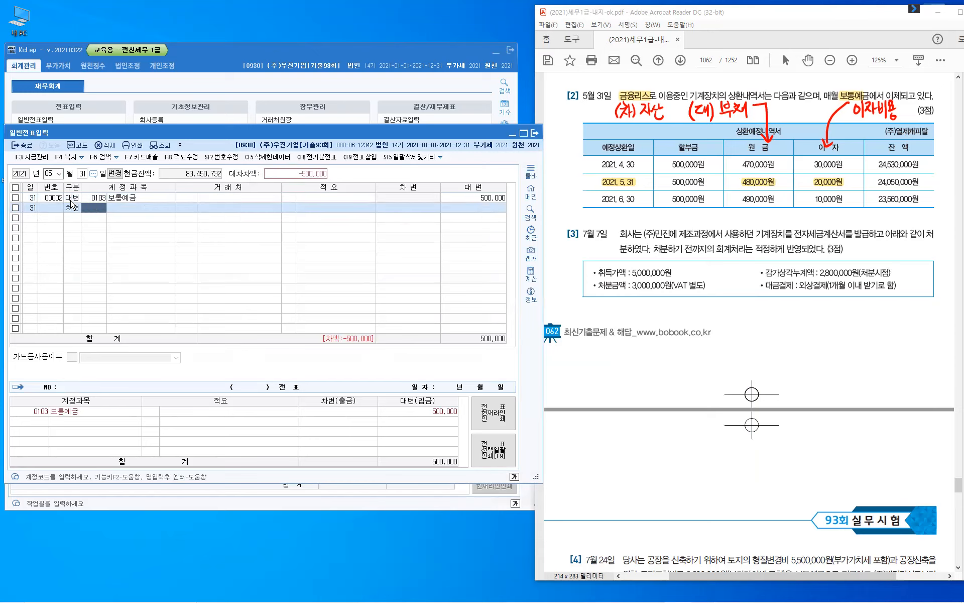
{"action": "type", "text": "리스"}
{"action": "key", "text": "Return"}
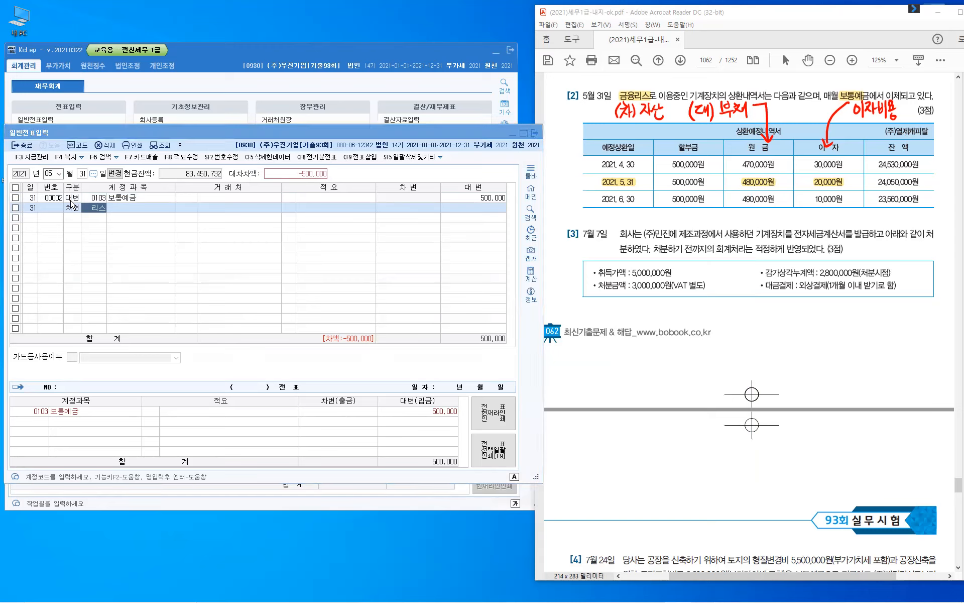
{"action": "key", "text": "Down"}
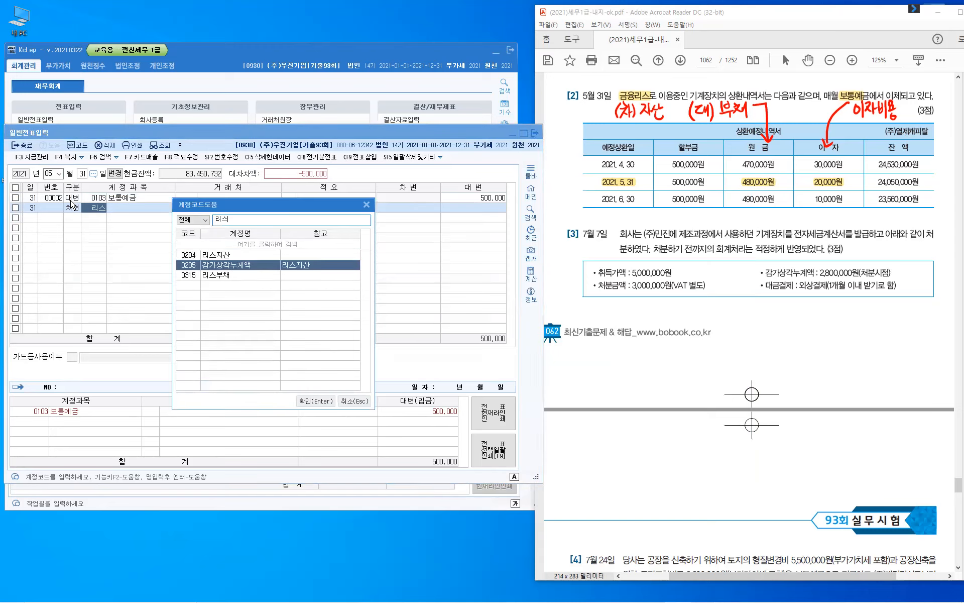
{"action": "key", "text": "Down"}
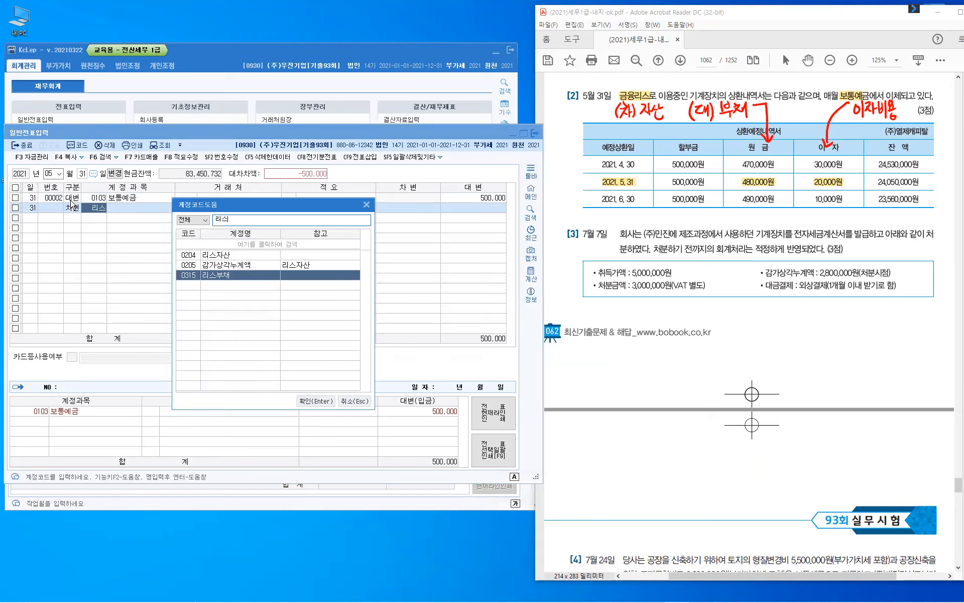
{"action": "key", "text": "Return"}
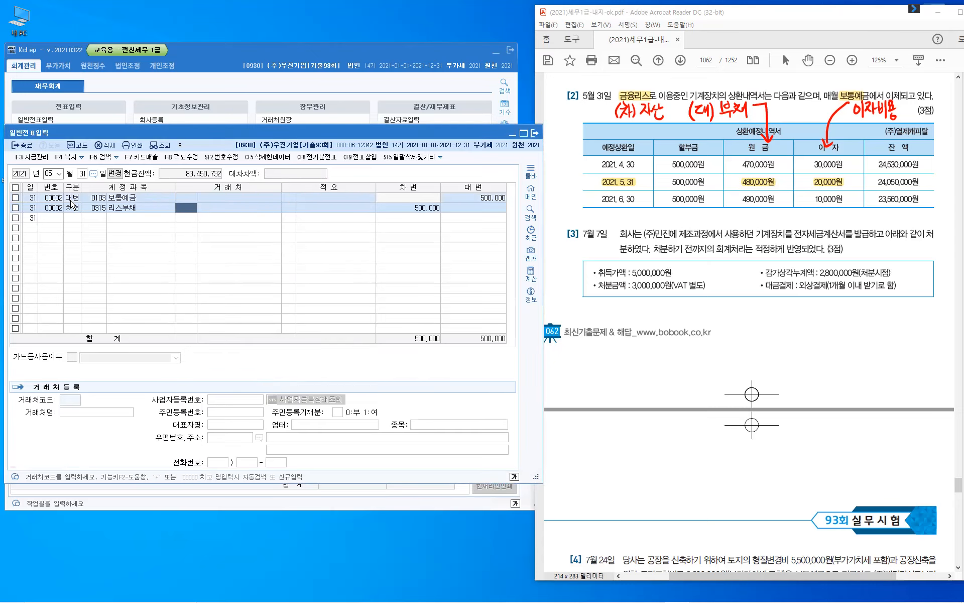
Assign the 리스부채 line to the counterparty 00116 (주)열제캐피탈 and set its debit amount to 480,000.
{"action": "type", "text": "여"}
{"action": "type", "text": "ㄹ"}
{"action": "type", "text": "제"}
{"action": "key", "text": "Return"}
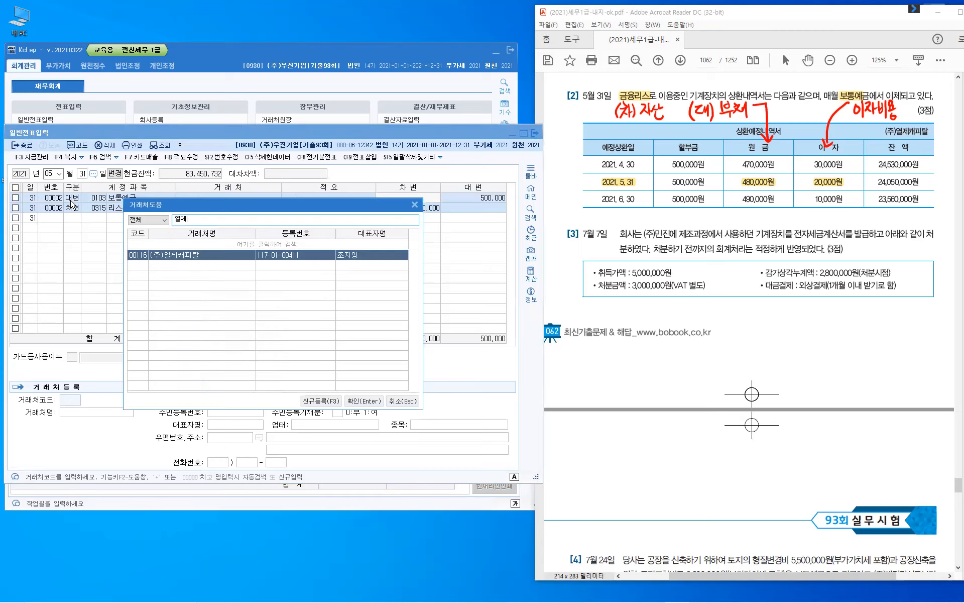
{"action": "key", "text": "Return"}
{"action": "key", "text": "Return"}
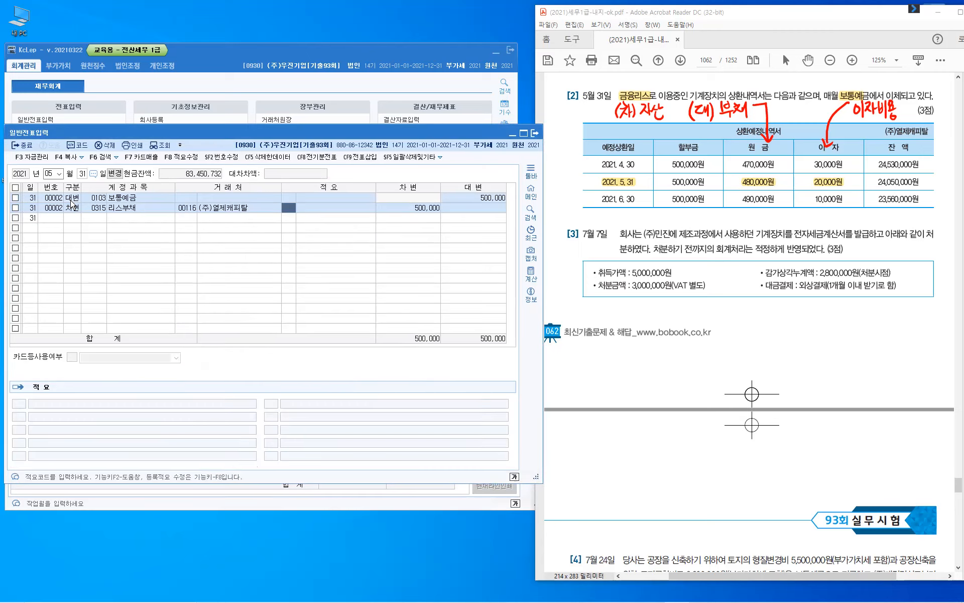
{"action": "key", "text": "Return"}
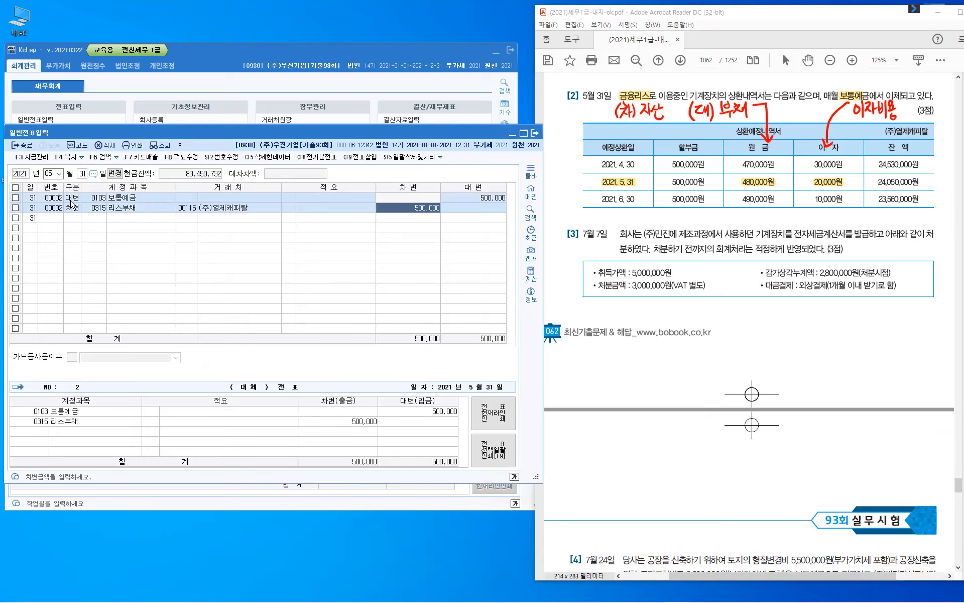
{"action": "type", "text": "480000"}
{"action": "key", "text": "Return"}
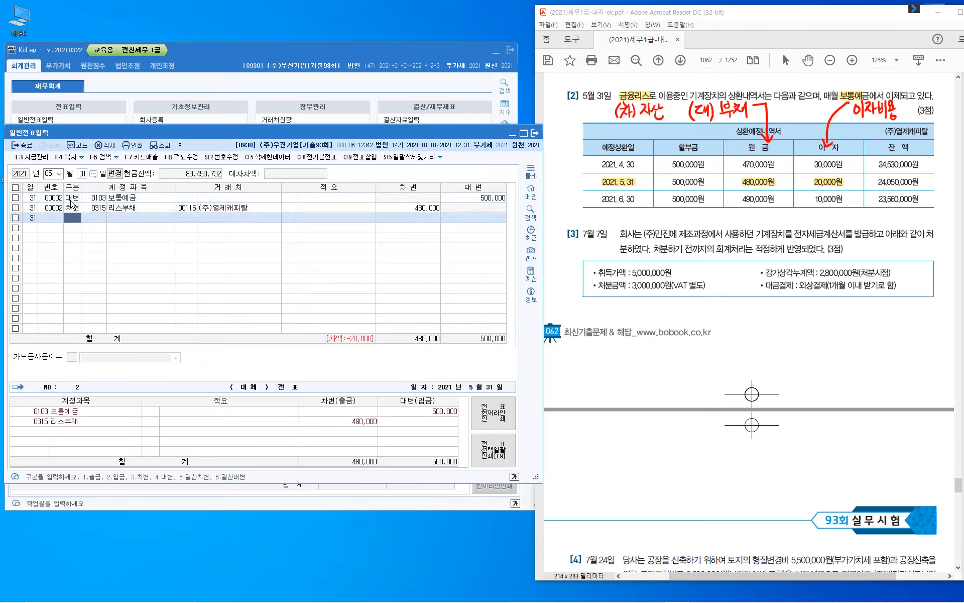
Add a debit (차변) line for account 0951 이자비용 with an amount of 20,000 to complete the May 31 voucher.
{"action": "type", "text": "3"}
{"action": "key", "text": "Hangul"}
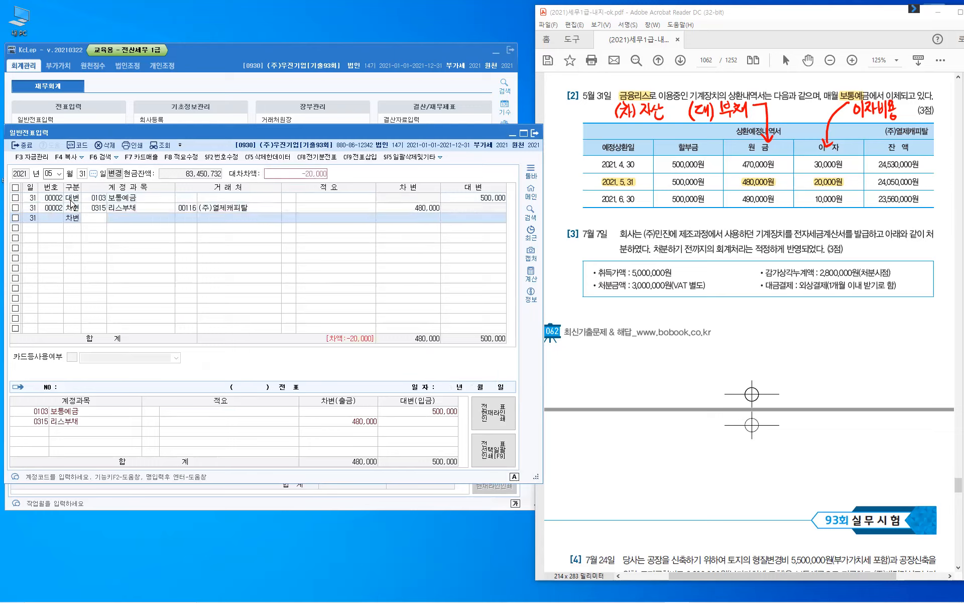
{"action": "type", "text": "이자비"}
{"action": "key", "text": "Return"}
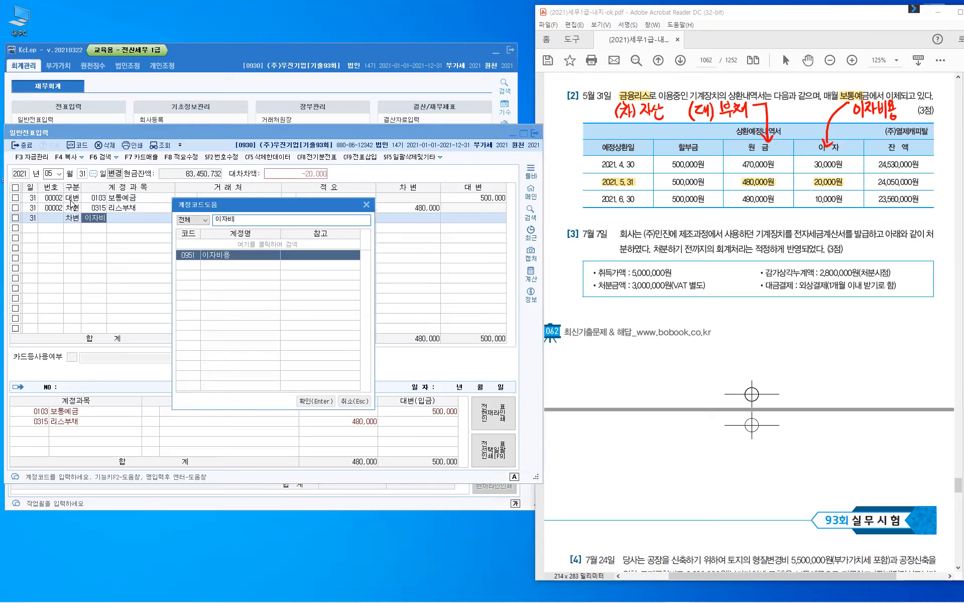
{"action": "key", "text": "Return"}
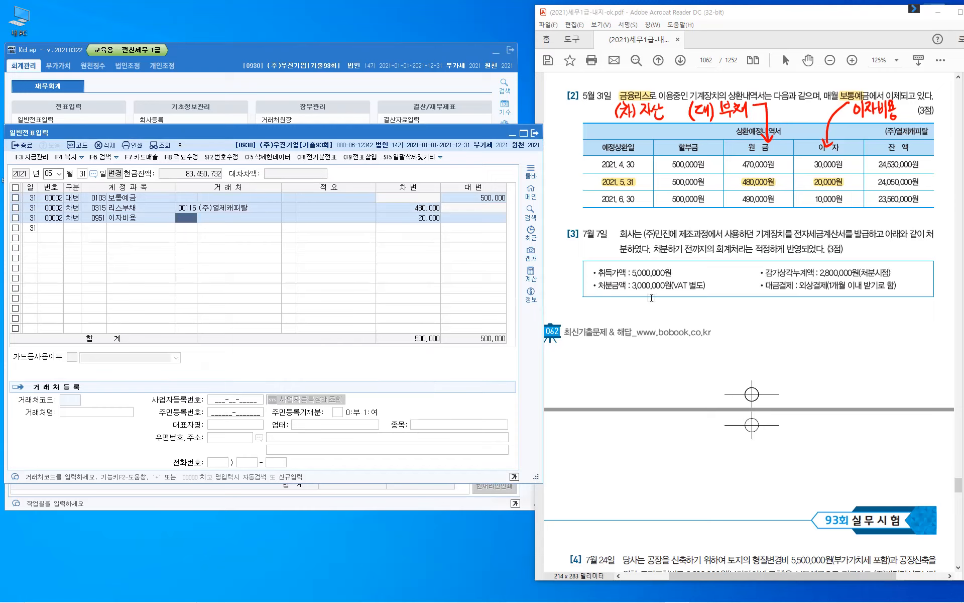
Clear the red handwritten notes from item [2] in the PDF and highlight 기계장치를 전자세금계산서를 in item [3].
{"action": "left_click", "coordinate": [673, 314]}
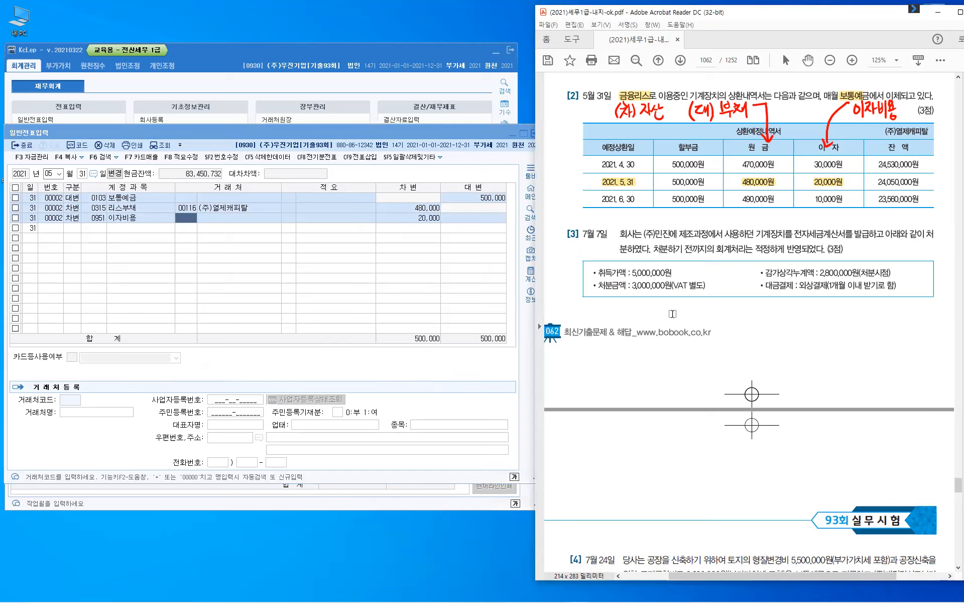
{"action": "key", "text": "Escape"}
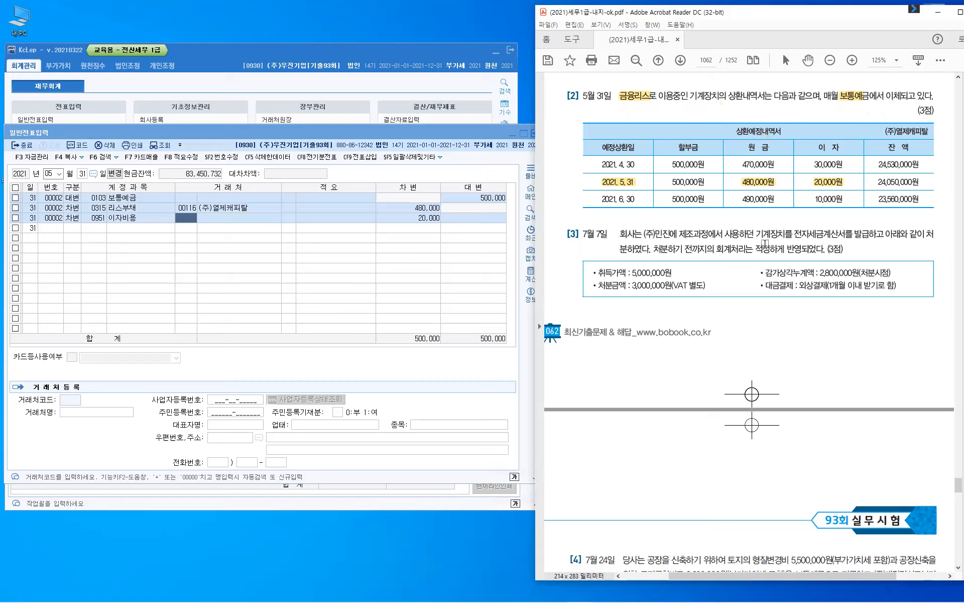
{"action": "left_click_drag", "start_coordinate": [758, 233], "coordinate": [854, 234]}
{"action": "left_click", "coordinate": [908, 226]}
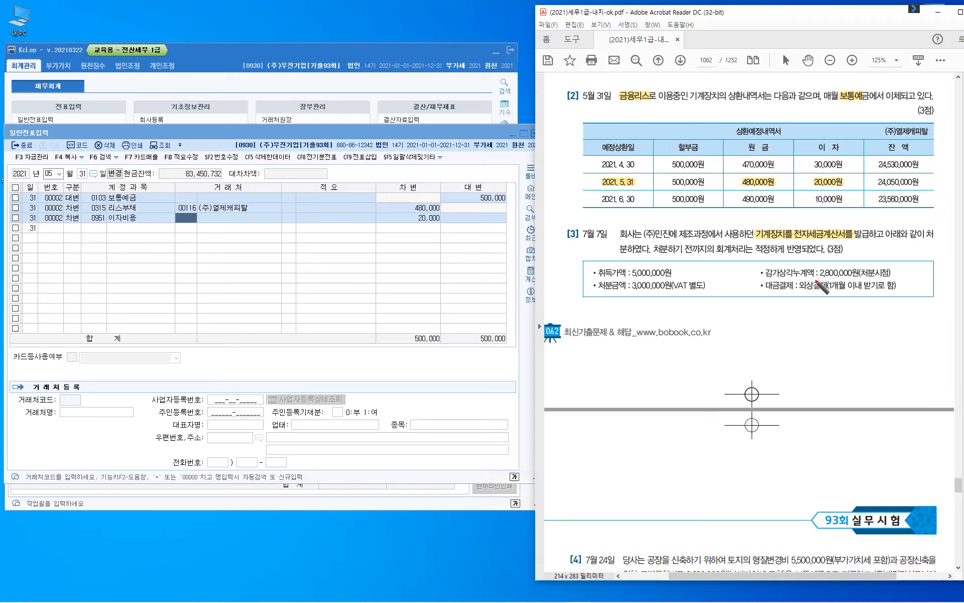
Draw a red arc over 전자세금계산서 in item [3] and handwrite the note 11.과세 beside it.
{"action": "mouse_move", "coordinate": [821, 226]}
{"action": "left_mouse_down"}
{"action": "mouse_move", "coordinate": [859, 228]}
{"action": "mouse_move", "coordinate": [878, 217]}
{"action": "left_mouse_up"}
{"action": "left_click", "coordinate": [873, 218]}
{"action": "left_click_drag", "start_coordinate": [876, 214], "coordinate": [879, 217]}
{"action": "left_click_drag", "start_coordinate": [881, 209], "coordinate": [885, 218]}
{"action": "left_click_drag", "start_coordinate": [888, 214], "coordinate": [892, 214]}
{"action": "left_click_drag", "start_coordinate": [893, 210], "coordinate": [893, 219]}
{"action": "left_click_drag", "start_coordinate": [895, 209], "coordinate": [896, 220]}
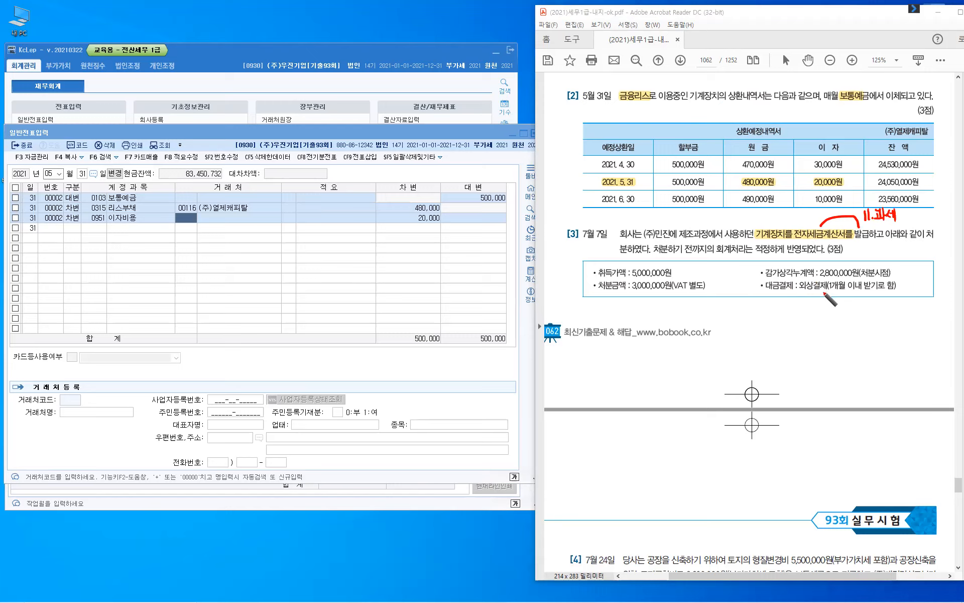
Draw a red arrow to 외상결제 with the handwritten note 미수금, and put a check mark above (주)민진.
{"action": "left_click_drag", "start_coordinate": [817, 296], "coordinate": [825, 295]}
{"action": "left_click_drag", "start_coordinate": [820, 293], "coordinate": [831, 307]}
{"action": "left_click_drag", "start_coordinate": [842, 301], "coordinate": [843, 314]}
{"action": "left_click_drag", "start_coordinate": [842, 301], "coordinate": [849, 312]}
{"action": "left_click_drag", "start_coordinate": [843, 313], "coordinate": [850, 312]}
{"action": "mouse_move", "coordinate": [853, 298]}
{"action": "left_mouse_down"}
{"action": "mouse_move", "coordinate": [853, 316]}
{"action": "mouse_move", "coordinate": [856, 307]}
{"action": "mouse_move", "coordinate": [868, 321]}
{"action": "mouse_move", "coordinate": [878, 316]}
{"action": "left_mouse_up"}
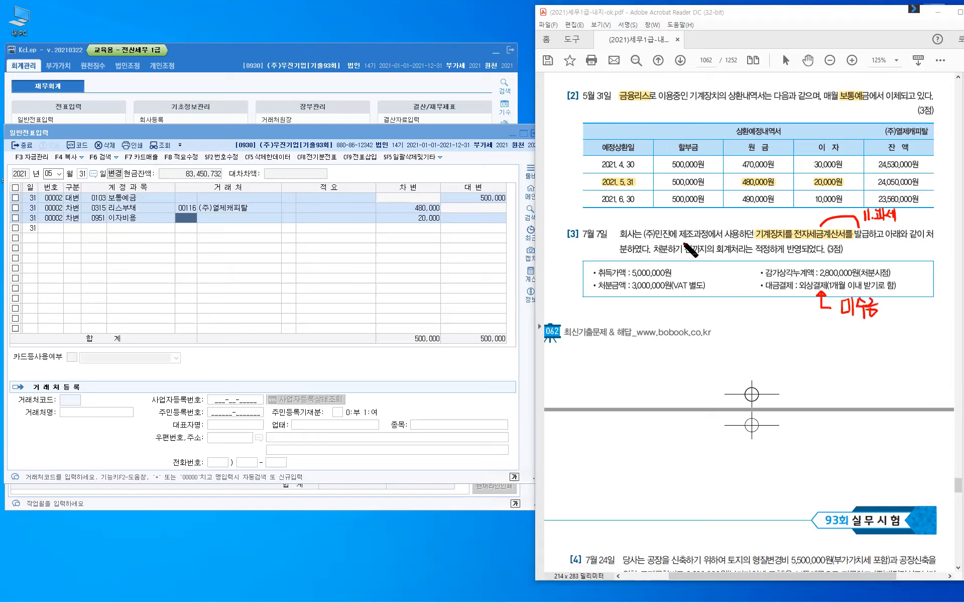
{"action": "left_click_drag", "start_coordinate": [662, 223], "coordinate": [672, 218]}
Open 매입매출전표입력, place its window over the general voucher window, and set the voucher date to July 7.
{"action": "left_click", "coordinate": [257, 497]}
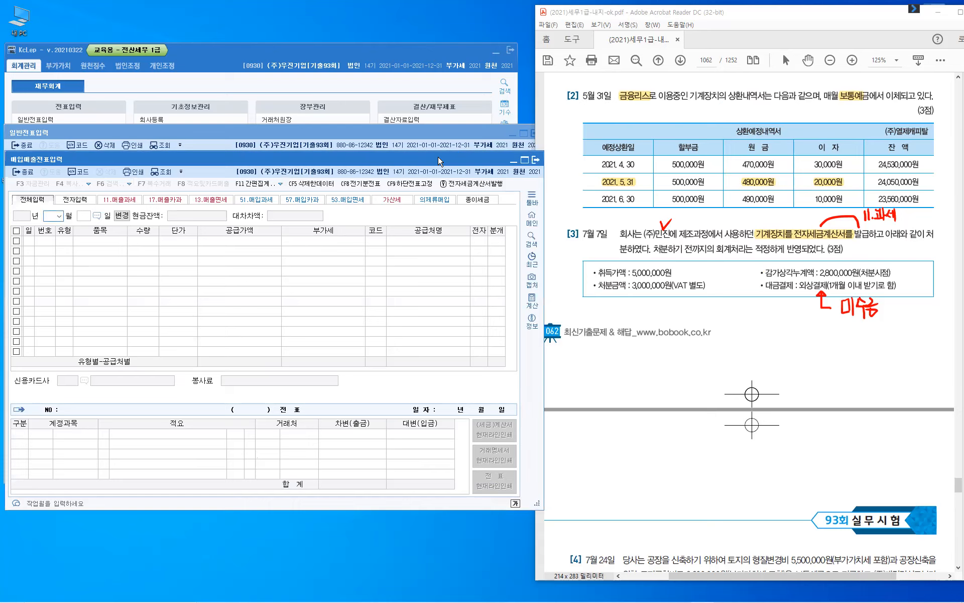
{"action": "left_click_drag", "start_coordinate": [435, 164], "coordinate": [436, 136]}
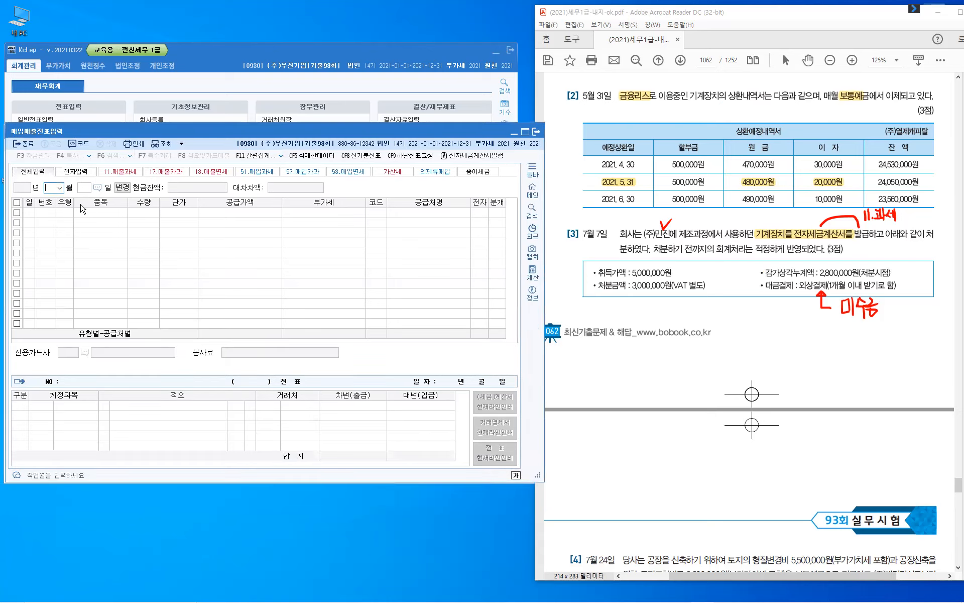
{"action": "type", "text": "07"}
{"action": "key", "text": "Return"}
{"action": "type", "text": "7"}
{"action": "key", "text": "Return"}
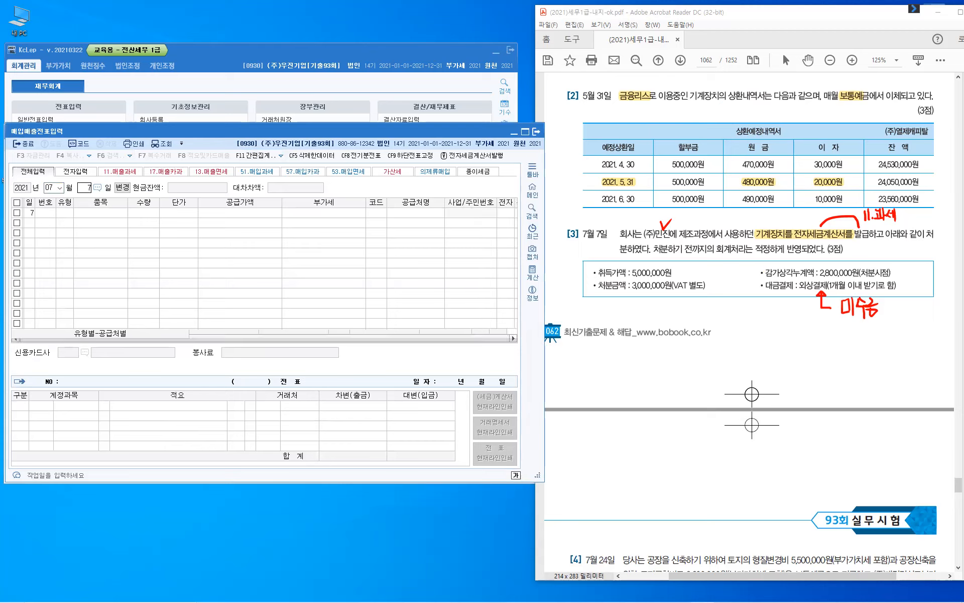
Enter a sales line of type 11 과세 for the item 기계장치 with a supply value (공급가액) of 3,000,000.
{"action": "key", "text": "Return"}
{"action": "type", "text": "11"}
{"action": "key", "text": "Return"}
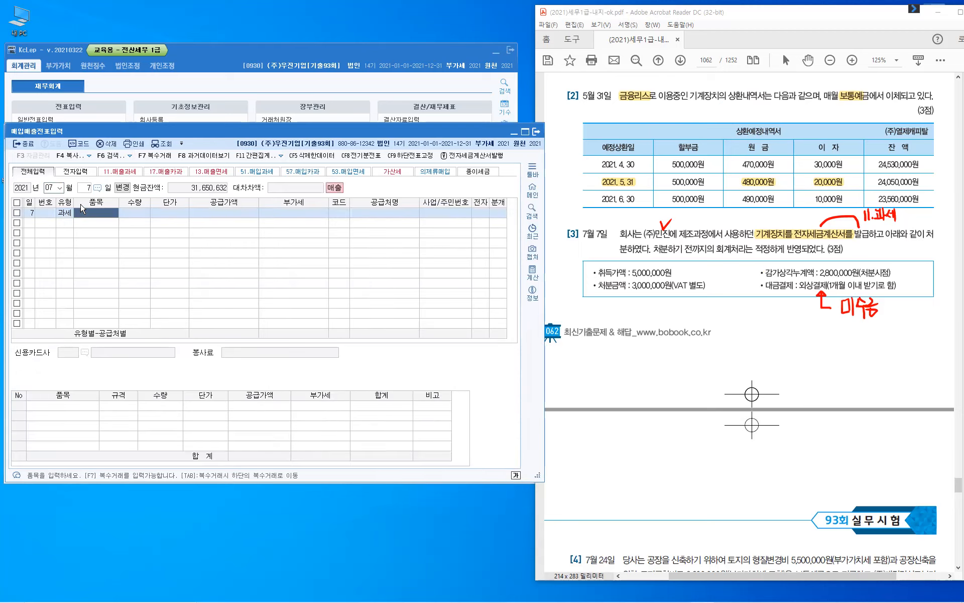
{"action": "type", "text": "기"}
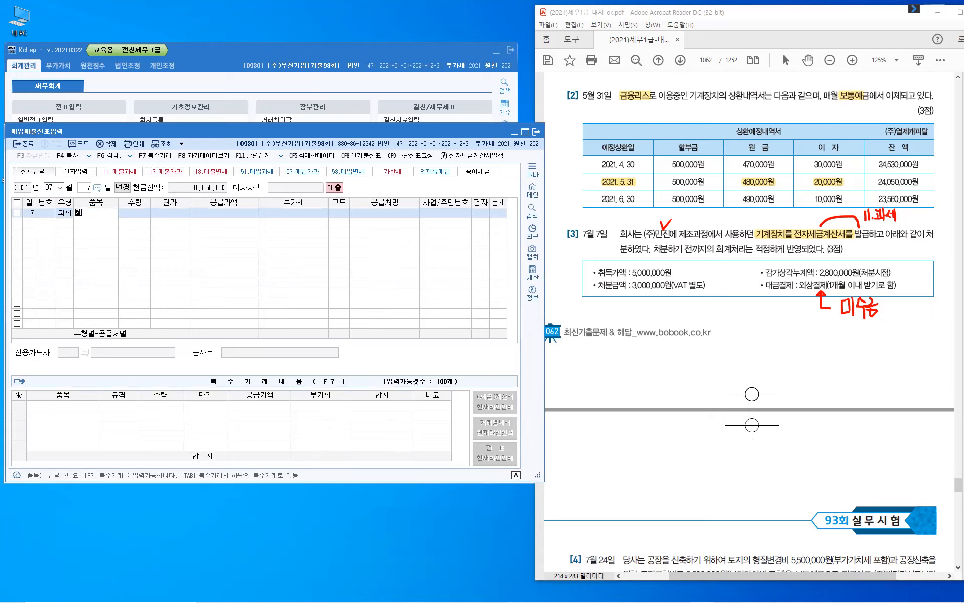
{"action": "type", "text": "계장치"}
{"action": "key", "text": "Return"}
{"action": "key", "text": "Return"}
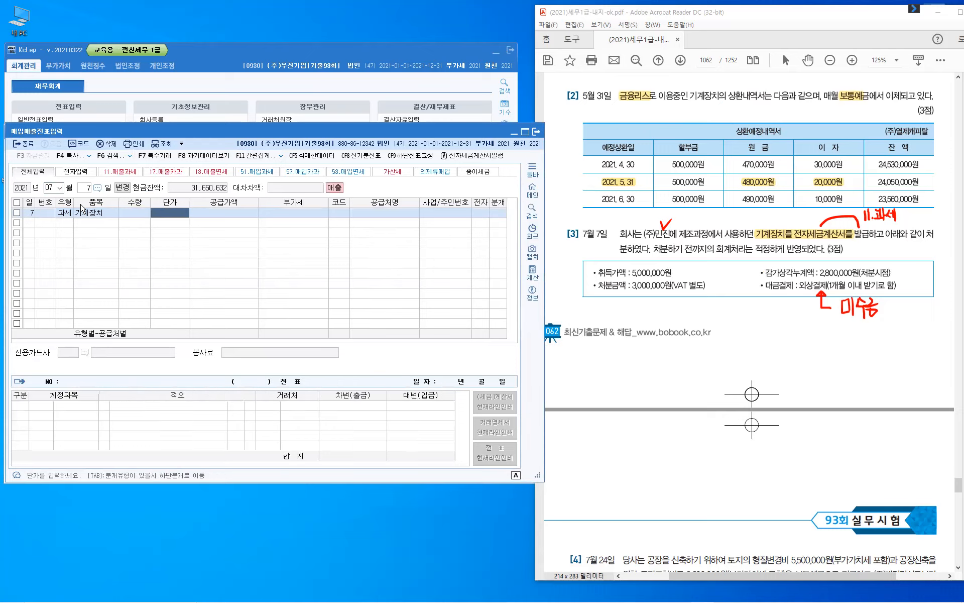
{"action": "key", "text": "Return"}
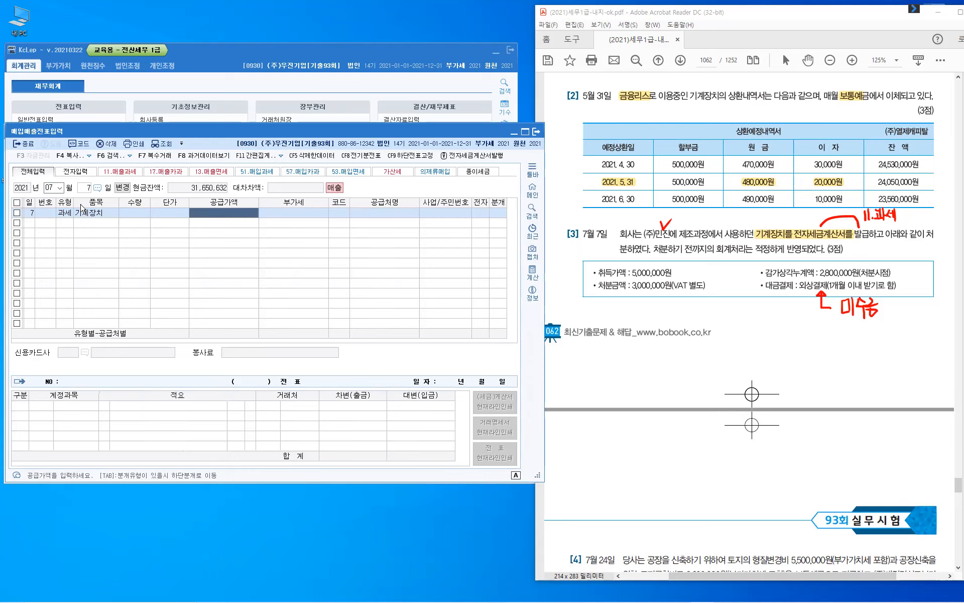
{"action": "type", "text": "3,000,000"}
{"action": "key", "text": "Return"}
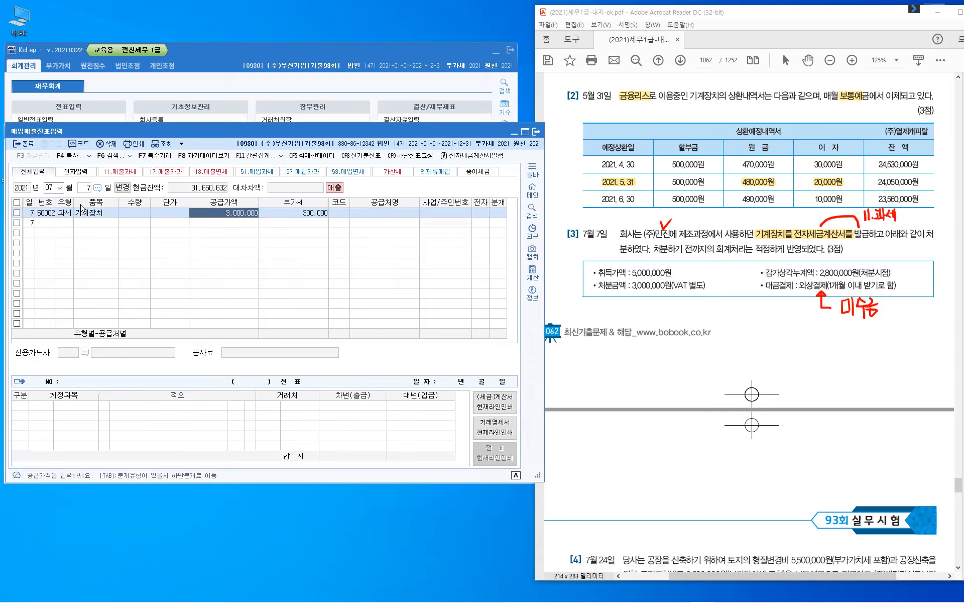
Assign the sales line to counterparty 00114 (주)민진, mark it as electronic (여), and set the journal type to 3 혼합.
{"action": "key", "text": "Return"}
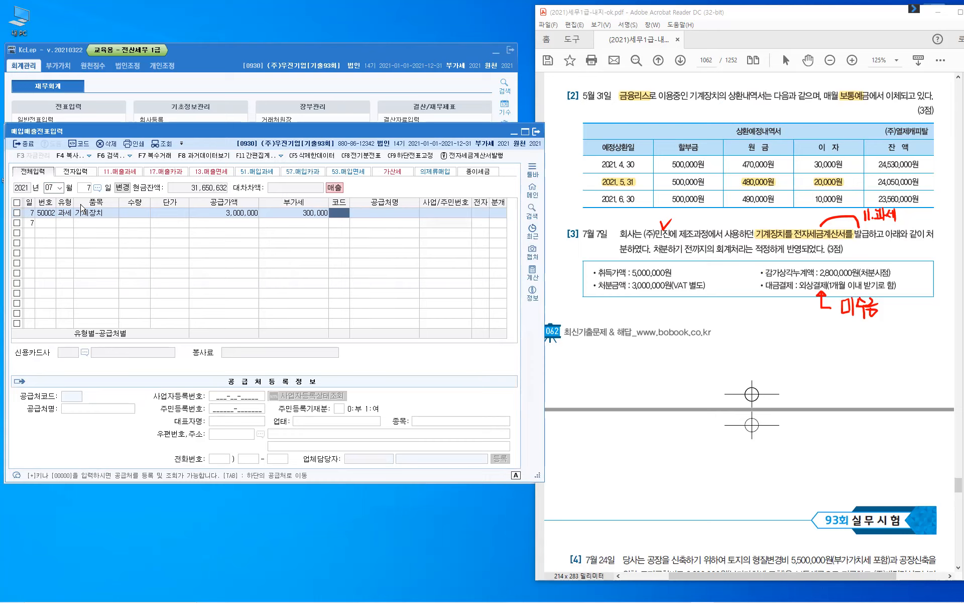
{"action": "type", "text": "민진"}
{"action": "key", "text": "Return"}
{"action": "key", "text": "Return"}
{"action": "key", "text": "Return"}
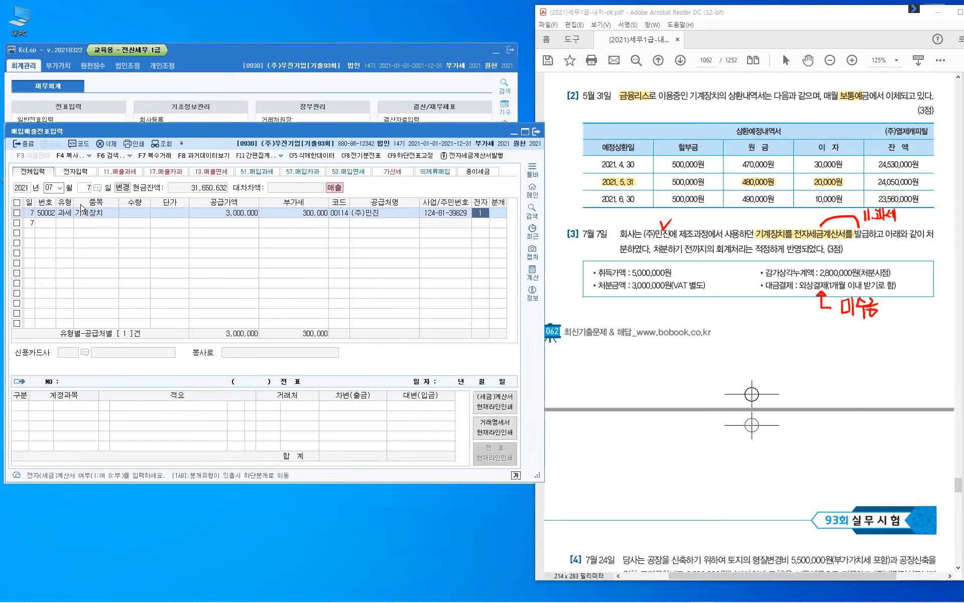
{"action": "key", "text": "1"}
{"action": "key", "text": "Return"}
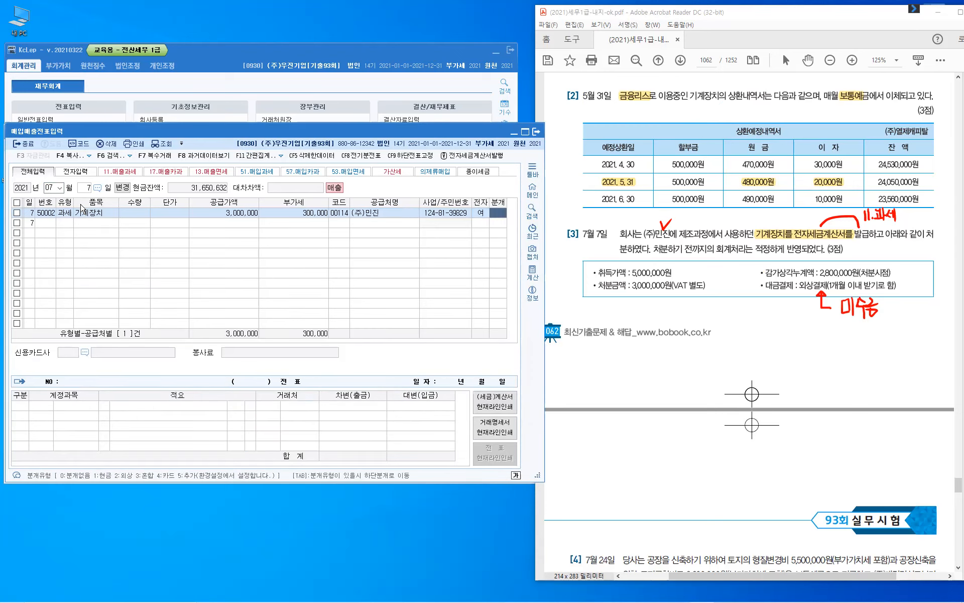
{"action": "type", "text": "3"}
{"action": "key", "text": "Return"}
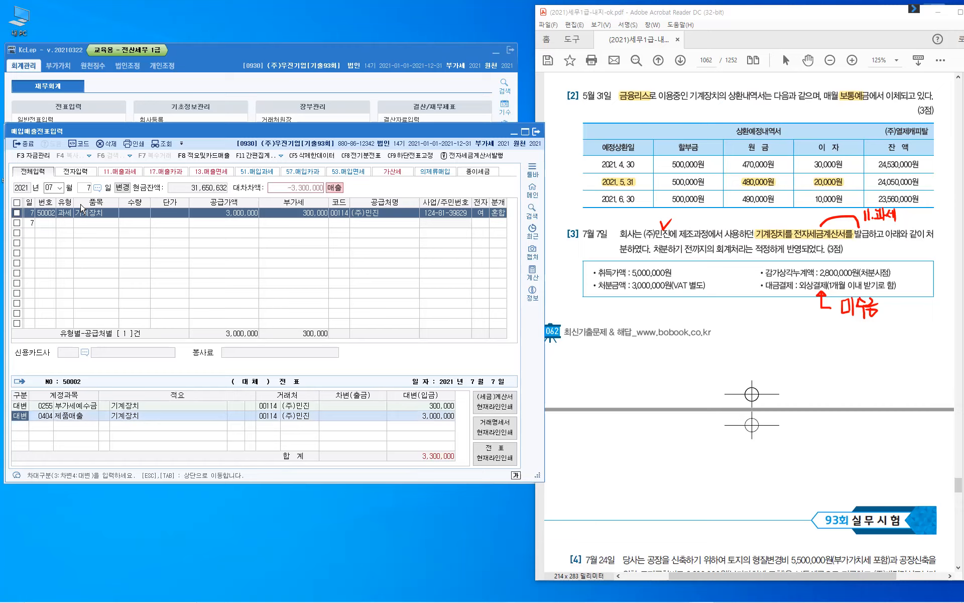
Replace the 제품매출 account in the journal with 0206 기계장치 and set its credit amount to 5,000,000.
{"action": "key", "text": "Return"}
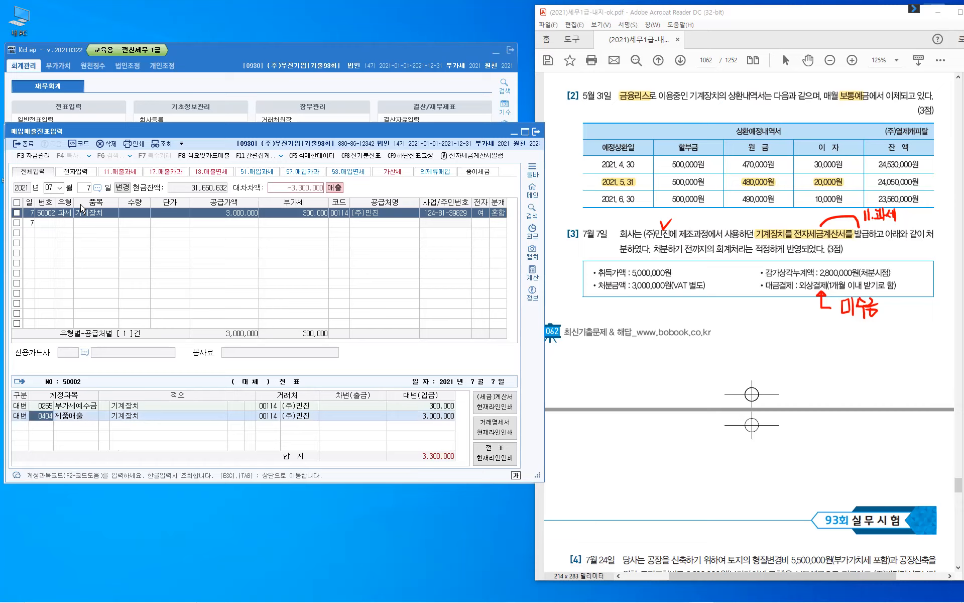
{"action": "type", "text": "0206"}
{"action": "key", "text": "Return"}
{"action": "key", "text": "Return"}
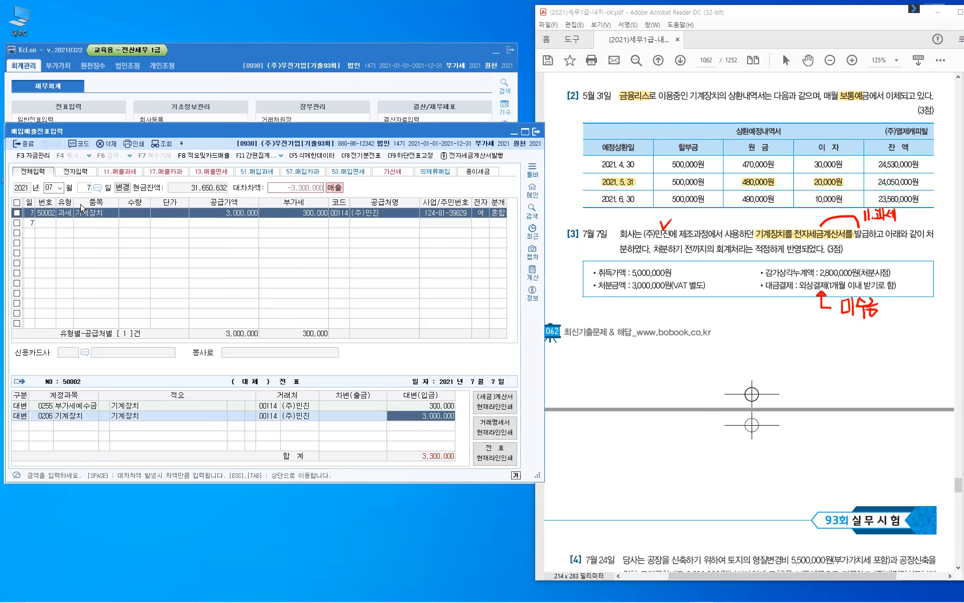
{"action": "type", "text": "5"}
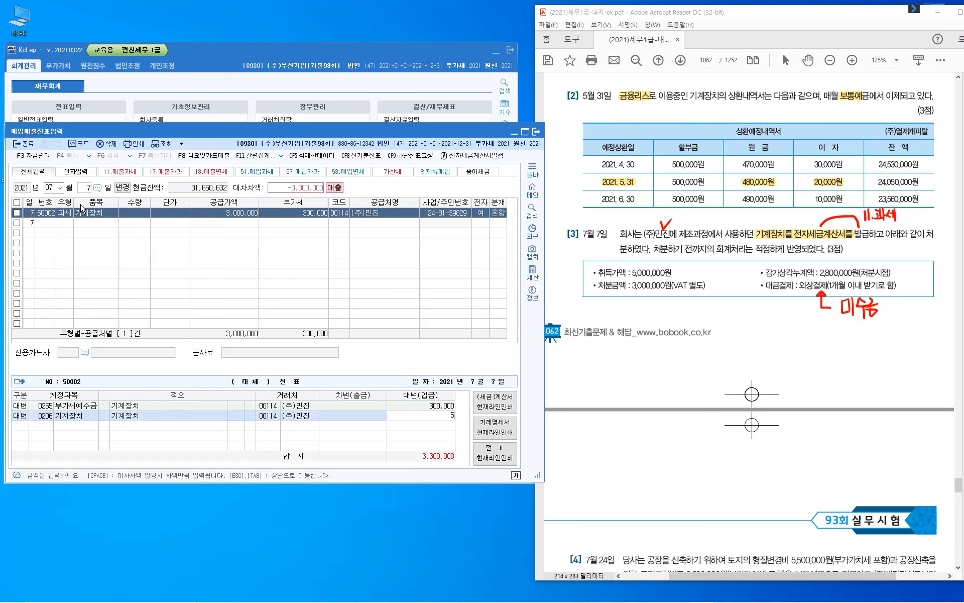
{"action": "type", "text": ",000,000"}
{"action": "key", "text": "Return"}
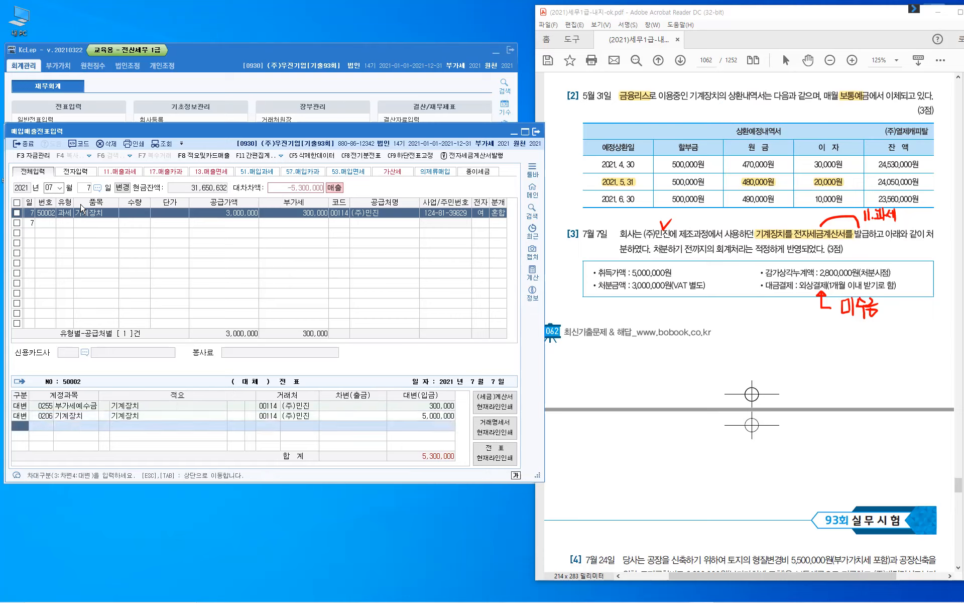
Add a debit (차변) line for account 0207 감가상각누계액 with an amount of 2,800,000.
{"action": "type", "text": "3"}
{"action": "key", "text": "Return"}
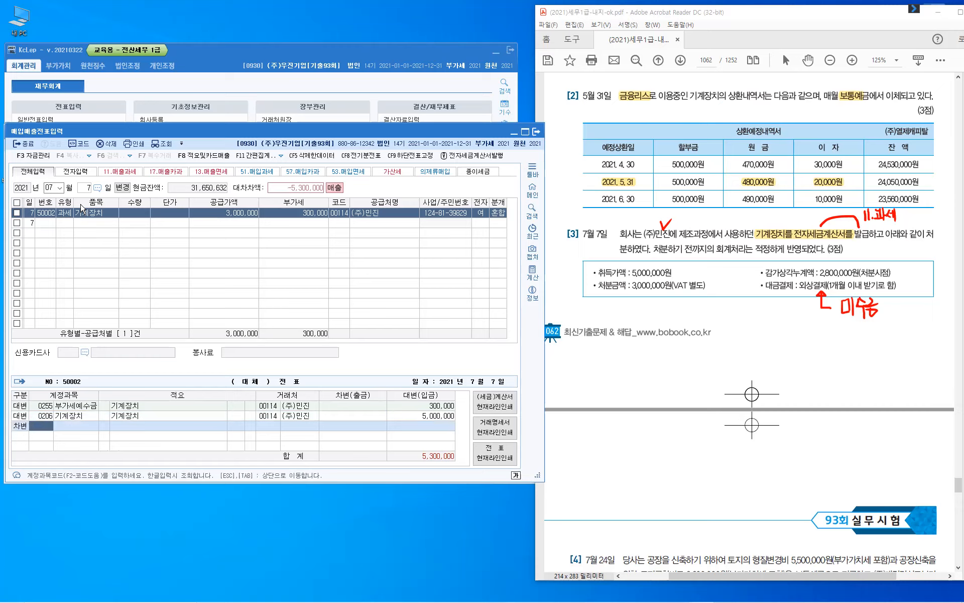
{"action": "type", "text": "207"}
{"action": "key", "text": "Return"}
{"action": "key", "text": "Return"}
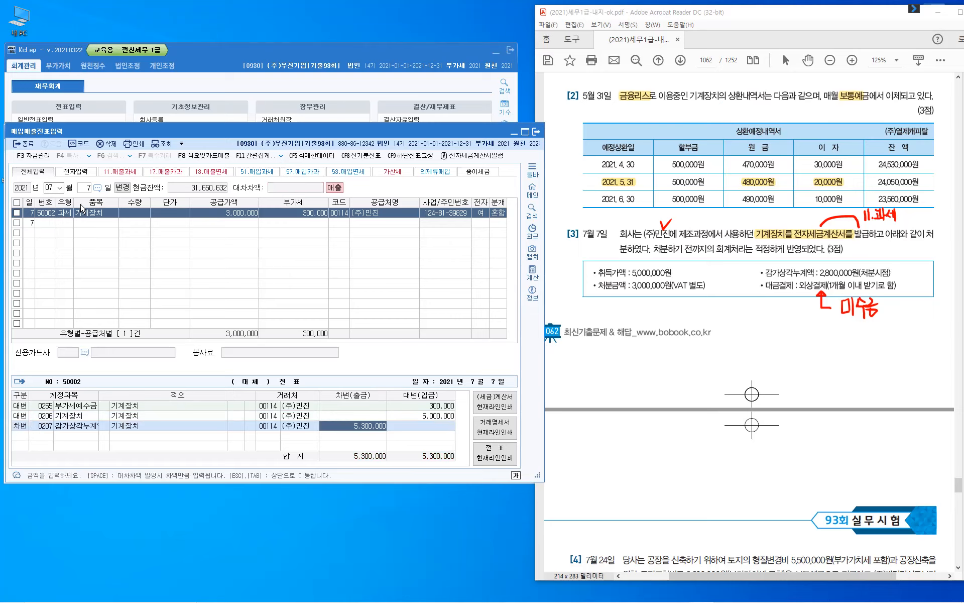
{"action": "type", "text": "2800"}
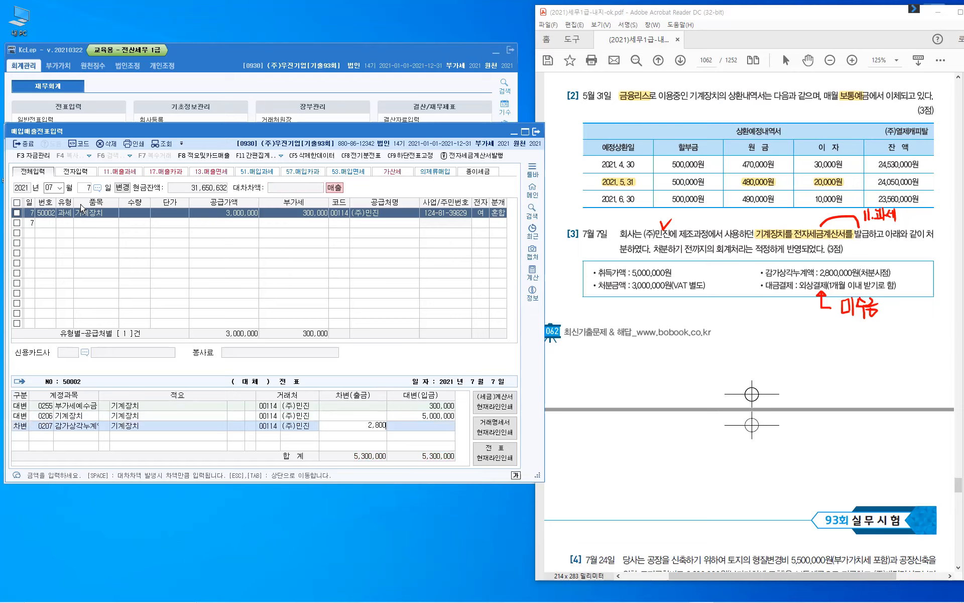
{"action": "key", "text": "plus"}
{"action": "key", "text": "Return"}
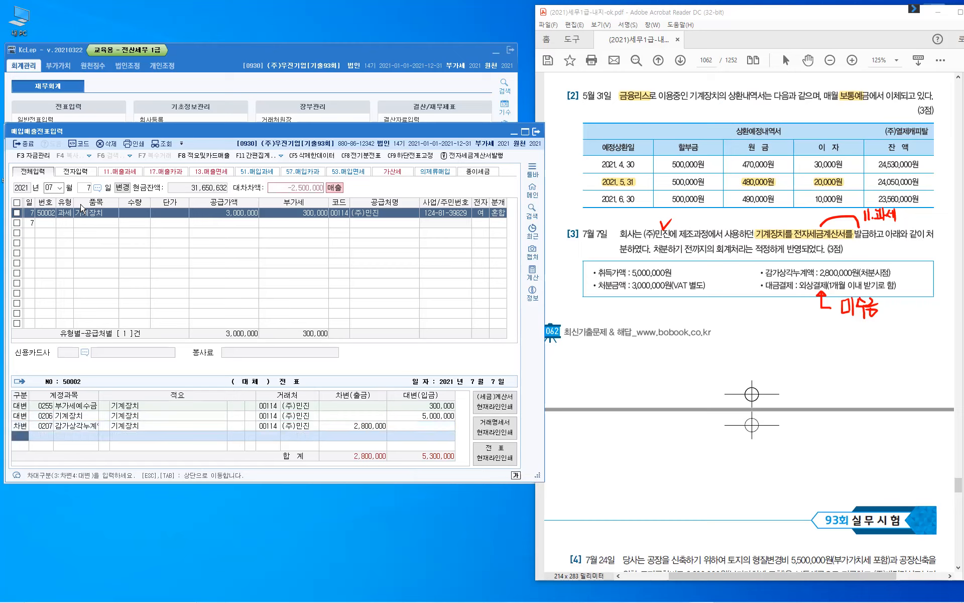
Add a debit (차변) line for account 0120 미수금 with an amount of 3,300,000.
{"action": "type", "text": "3"}
{"action": "key", "text": "Return"}
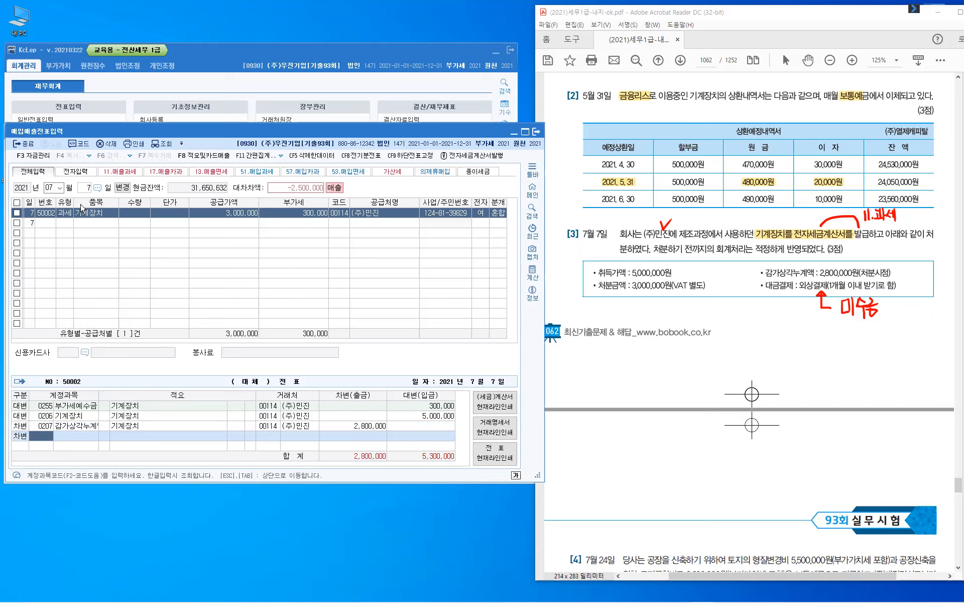
{"action": "type", "text": "120"}
{"action": "key", "text": "Return"}
{"action": "key", "text": "Return"}
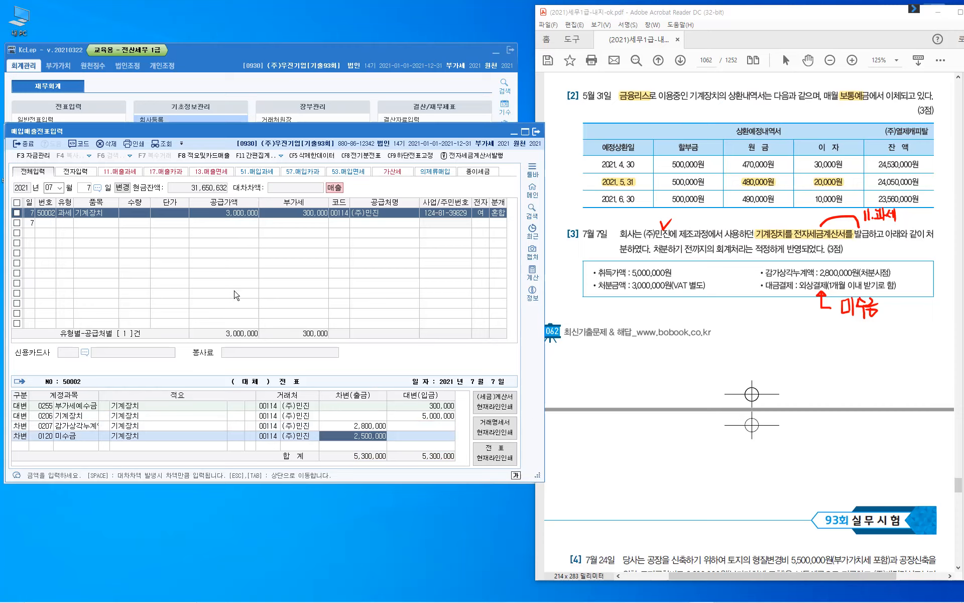
{"action": "type", "text": "3"}
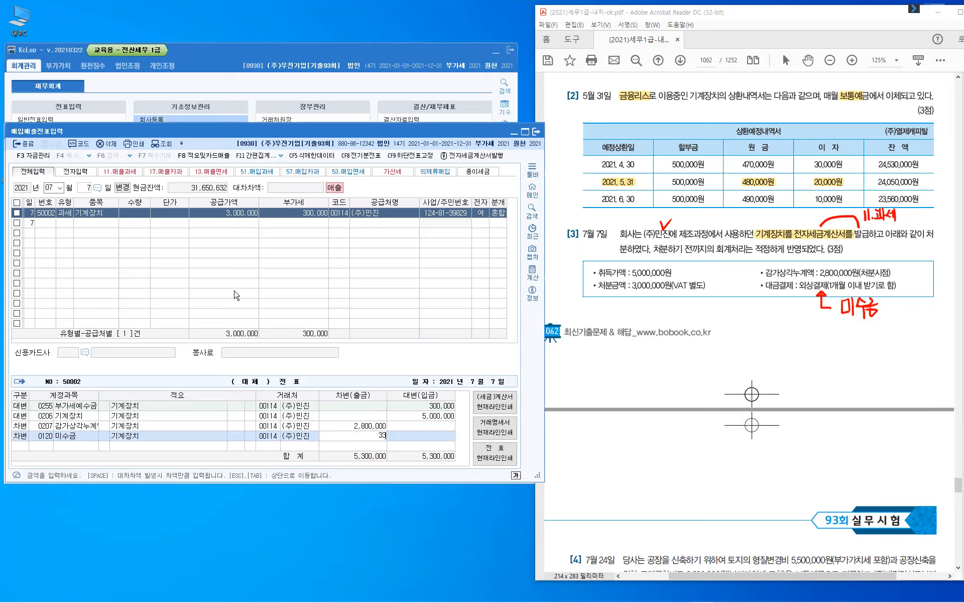
{"action": "type", "text": ",300,000"}
{"action": "key", "text": "Return"}
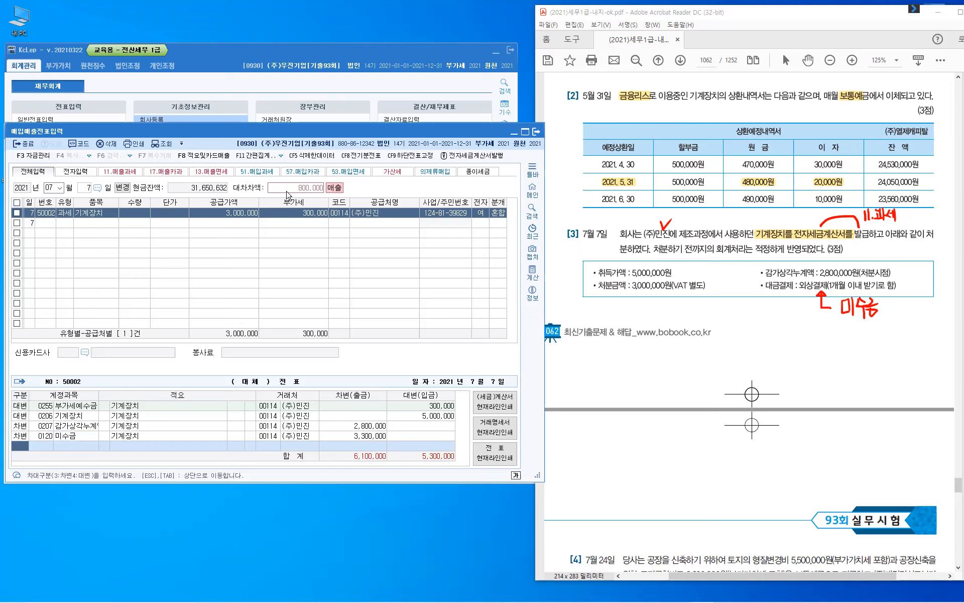
Add a credit (대변) line for account 0914 유형자산처분이익 with an amount of 800,000, completing the 7 July voucher.
{"action": "key", "text": "4"}
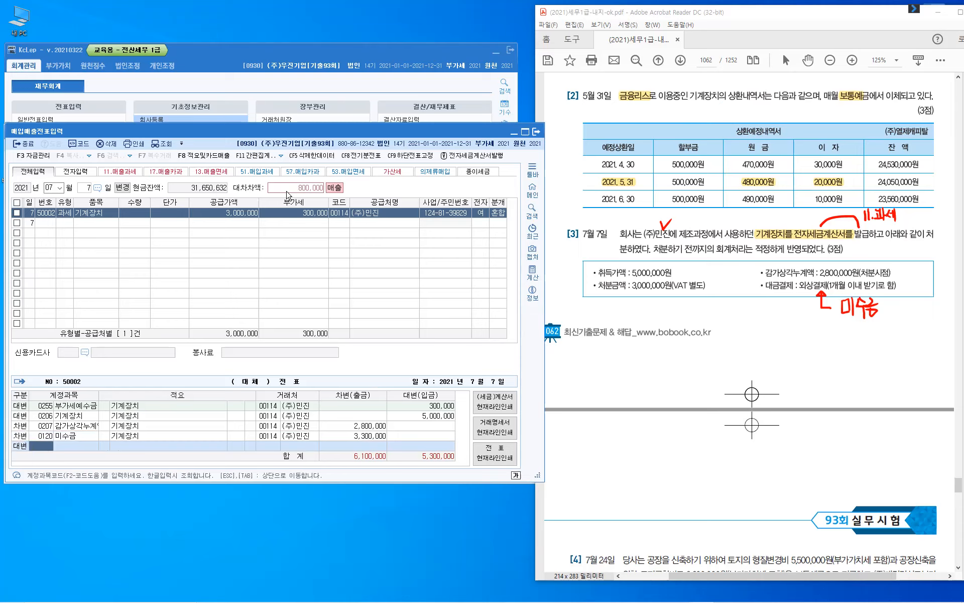
{"action": "type", "text": "유형"}
{"action": "key", "text": "Return"}
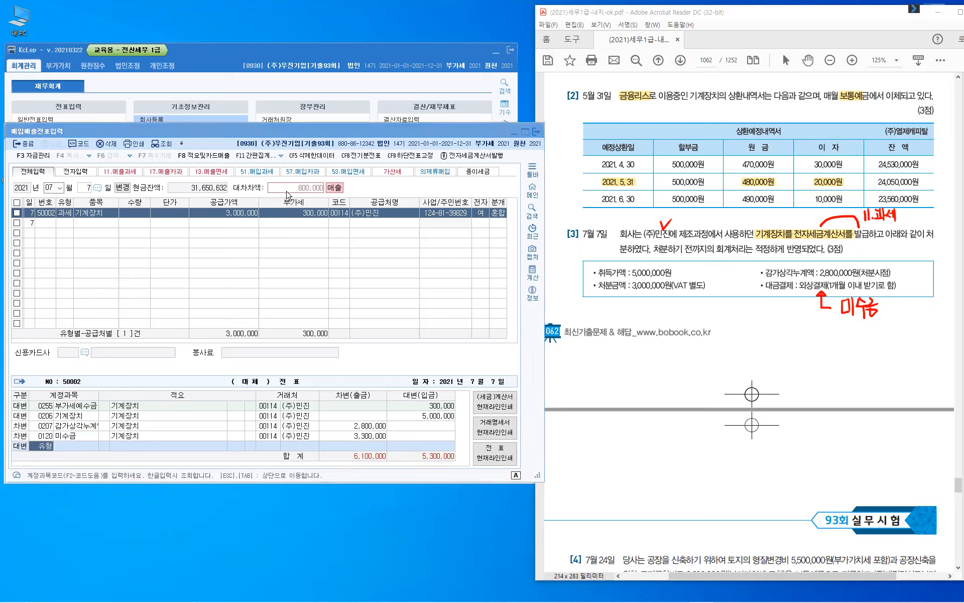
{"action": "key", "text": "Escape"}
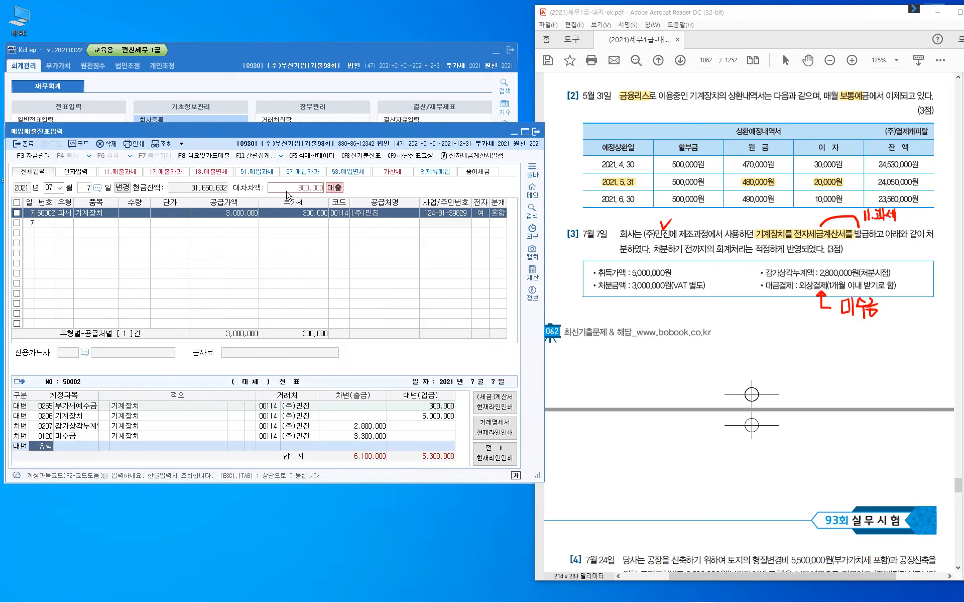
{"action": "key", "text": "Return"}
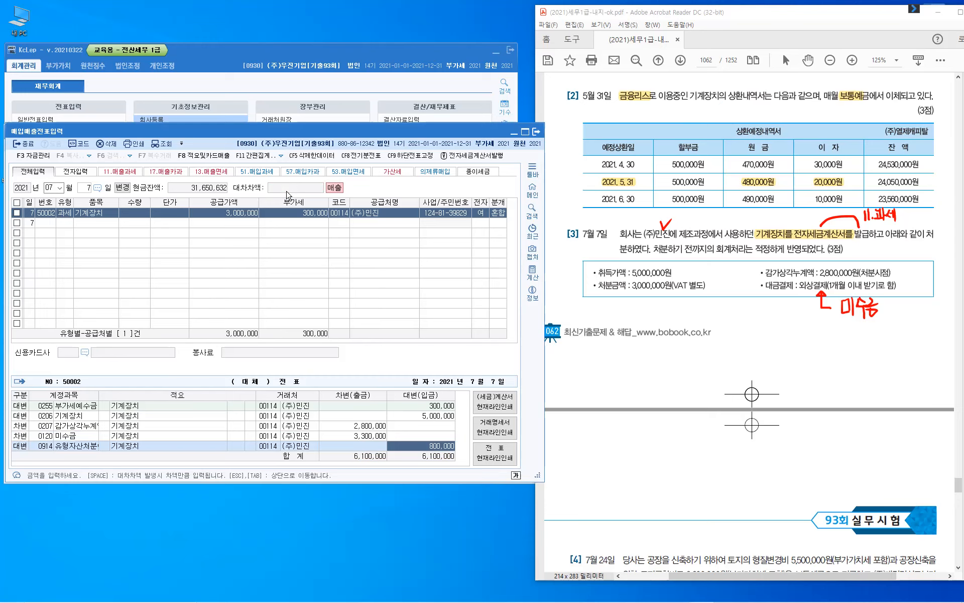
{"action": "key", "text": "Return"}
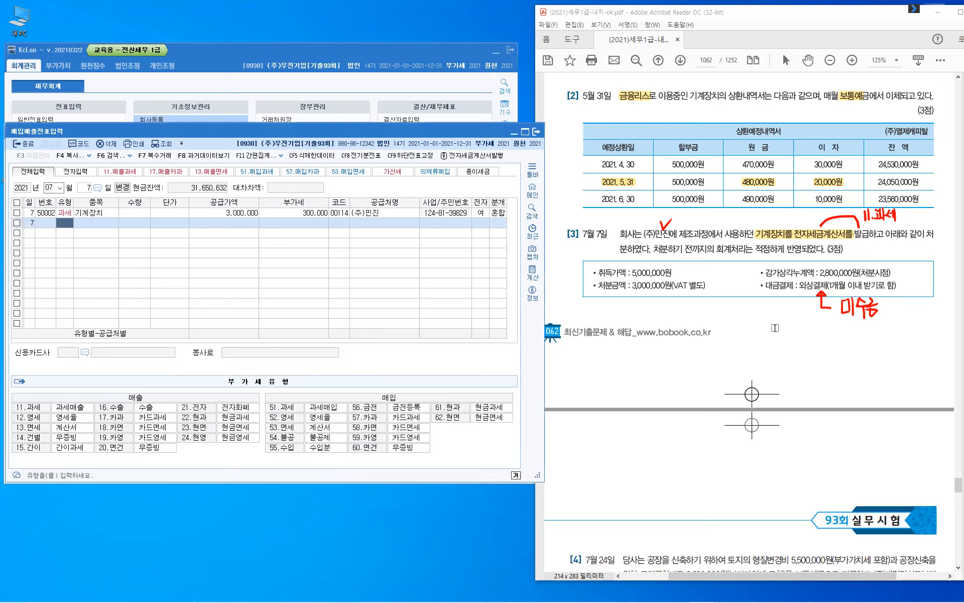
Clear the pen marks from the PDF, go to transaction [4], and handwrite "취득원가: 토지" above 토지의 형질변경비.
{"action": "key", "text": "Escape"}
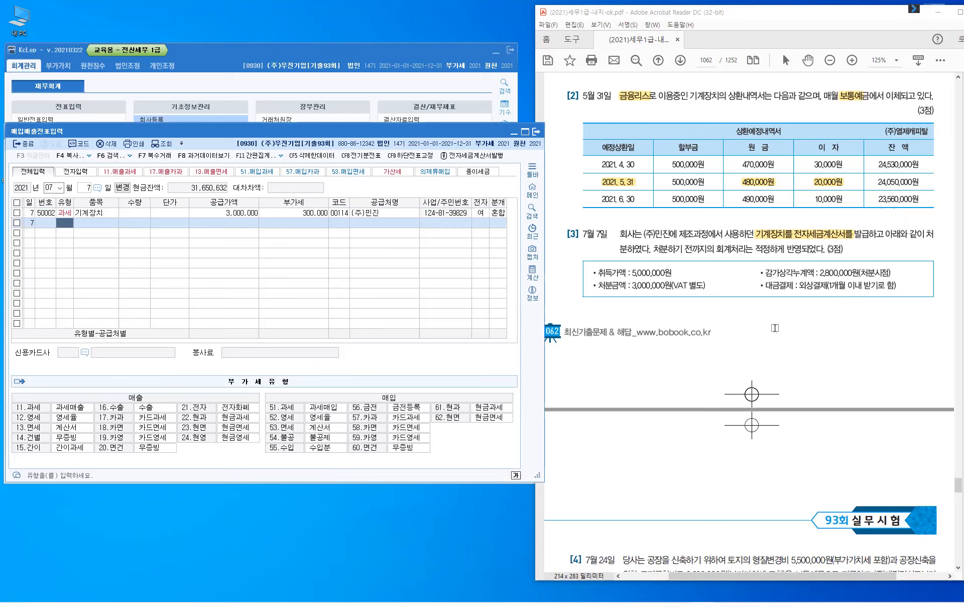
{"action": "left_click", "coordinate": [775, 328]}
{"action": "scroll", "coordinate": [775, 328], "scroll_direction": "down", "scroll_amount": 5}
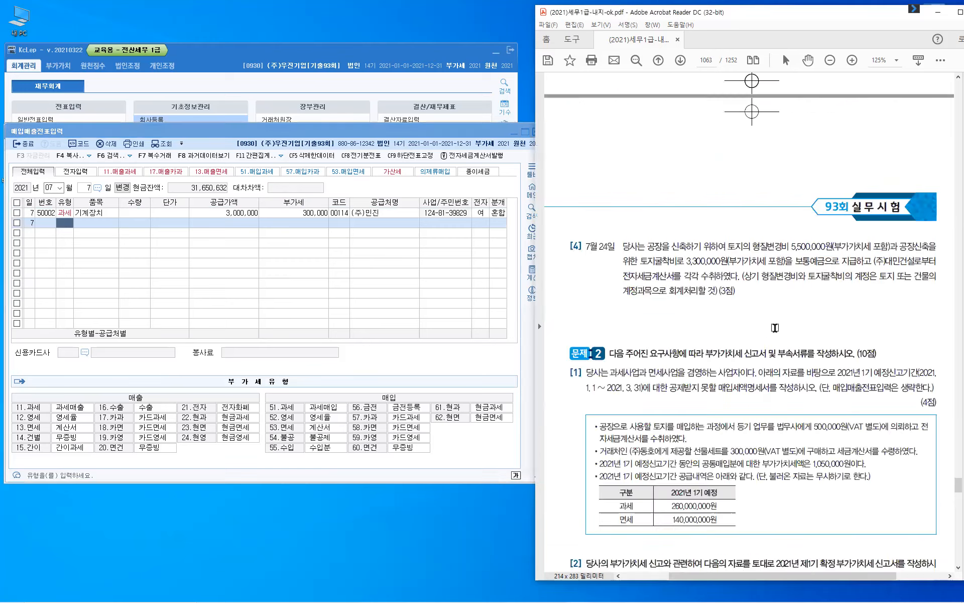
{"action": "scroll", "coordinate": [775, 327], "scroll_direction": "down", "scroll_amount": 3}
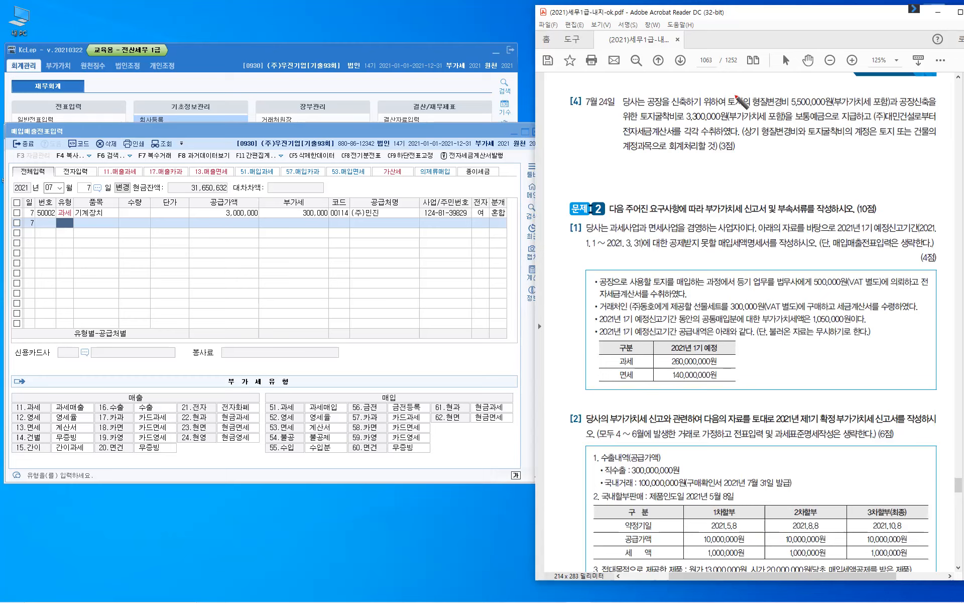
{"action": "mouse_move", "coordinate": [737, 96]}
{"action": "left_mouse_down"}
{"action": "mouse_move", "coordinate": [764, 90]}
{"action": "mouse_move", "coordinate": [747, 81]}
{"action": "left_mouse_up"}
{"action": "mouse_move", "coordinate": [751, 71]}
{"action": "left_mouse_down"}
{"action": "mouse_move", "coordinate": [750, 84]}
{"action": "mouse_move", "coordinate": [764, 78]}
{"action": "left_mouse_up"}
{"action": "left_click_drag", "start_coordinate": [755, 80], "coordinate": [772, 77]}
{"action": "left_click_drag", "start_coordinate": [768, 78], "coordinate": [772, 81]}
{"action": "left_click_drag", "start_coordinate": [764, 80], "coordinate": [772, 83]}
{"action": "left_click_drag", "start_coordinate": [772, 75], "coordinate": [774, 82]}
{"action": "left_click_drag", "start_coordinate": [779, 74], "coordinate": [780, 86]}
{"action": "left_click_drag", "start_coordinate": [779, 80], "coordinate": [802, 75]}
{"action": "left_click", "coordinate": [787, 77]}
{"action": "left_click", "coordinate": [787, 83]}
{"action": "left_click_drag", "start_coordinate": [795, 76], "coordinate": [799, 83]}
{"action": "left_click_drag", "start_coordinate": [794, 84], "coordinate": [814, 84]}
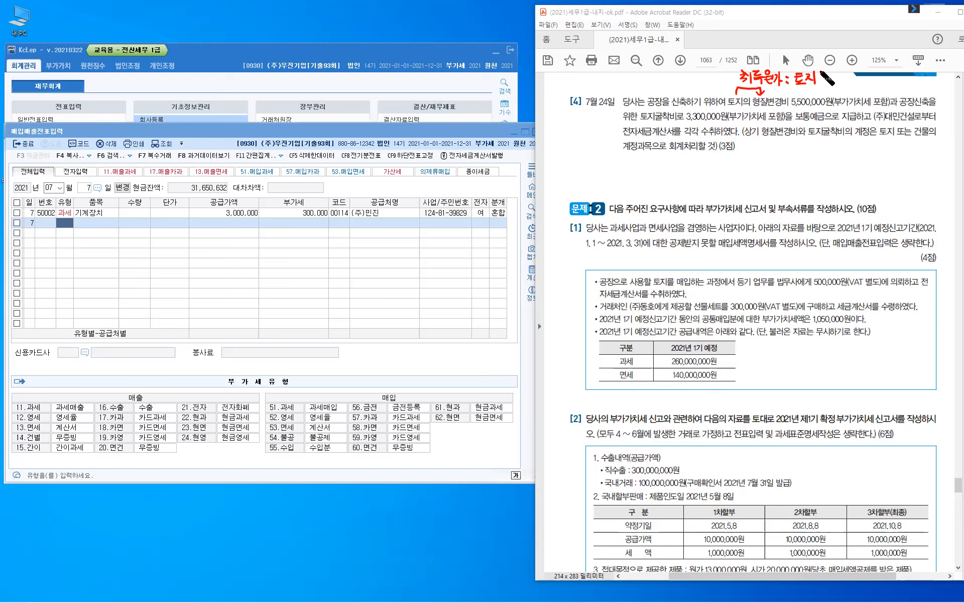
Add "(면세)" after the handwritten 토지 note and mark the 5,500,000원 amount's 부가가치세 포함 with "54.불공".
{"action": "left_click_drag", "start_coordinate": [823, 72], "coordinate": [837, 83]}
{"action": "left_click_drag", "start_coordinate": [840, 73], "coordinate": [838, 83]}
{"action": "left_click_drag", "start_coordinate": [844, 73], "coordinate": [844, 84]}
{"action": "left_click_drag", "start_coordinate": [847, 71], "coordinate": [849, 83]}
{"action": "left_click_drag", "start_coordinate": [870, 77], "coordinate": [862, 94]}
{"action": "mouse_move", "coordinate": [883, 74]}
{"action": "left_mouse_down"}
{"action": "mouse_move", "coordinate": [875, 85]}
{"action": "mouse_move", "coordinate": [898, 75]}
{"action": "left_mouse_up"}
{"action": "left_click", "coordinate": [893, 82]}
{"action": "left_click_drag", "start_coordinate": [904, 68], "coordinate": [906, 76]}
{"action": "left_click_drag", "start_coordinate": [901, 77], "coordinate": [905, 84]}
{"action": "left_click_drag", "start_coordinate": [910, 69], "coordinate": [910, 81]}
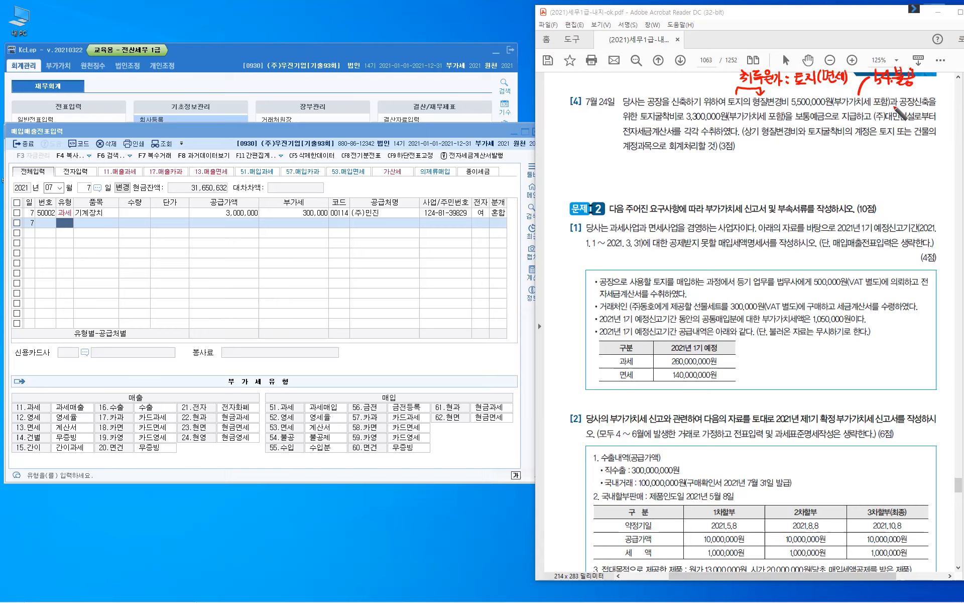
Underline 공장신축을 and handwrite "취득원가: 건물(과세)" with an arrow to 토지굴착비 in transaction [4].
{"action": "left_click_drag", "start_coordinate": [897, 95], "coordinate": [895, 105]}
{"action": "mouse_move", "coordinate": [644, 73]}
{"action": "left_mouse_down"}
{"action": "mouse_move", "coordinate": [641, 103]}
{"action": "mouse_move", "coordinate": [653, 115]}
{"action": "left_mouse_up"}
{"action": "left_click_drag", "start_coordinate": [898, 106], "coordinate": [917, 107]}
{"action": "left_click", "coordinate": [648, 63]}
{"action": "mouse_move", "coordinate": [647, 66]}
{"action": "left_mouse_down"}
{"action": "mouse_move", "coordinate": [652, 78]}
{"action": "mouse_move", "coordinate": [681, 78]}
{"action": "left_mouse_up"}
{"action": "left_click_drag", "start_coordinate": [682, 68], "coordinate": [683, 78]}
{"action": "left_click", "coordinate": [694, 66]}
{"action": "left_click", "coordinate": [694, 74]}
{"action": "mouse_move", "coordinate": [689, 64]}
{"action": "left_mouse_down"}
{"action": "mouse_move", "coordinate": [689, 79]}
{"action": "mouse_move", "coordinate": [711, 66]}
{"action": "left_mouse_up"}
{"action": "left_click", "coordinate": [700, 61]}
{"action": "left_click_drag", "start_coordinate": [710, 59], "coordinate": [712, 75]}
{"action": "left_click_drag", "start_coordinate": [715, 56], "coordinate": [724, 63]}
{"action": "mouse_move", "coordinate": [718, 64]}
{"action": "left_mouse_down"}
{"action": "mouse_move", "coordinate": [734, 75]}
{"action": "mouse_move", "coordinate": [731, 64]}
{"action": "mouse_move", "coordinate": [746, 57]}
{"action": "left_mouse_up"}
{"action": "left_click_drag", "start_coordinate": [755, 48], "coordinate": [756, 59]}
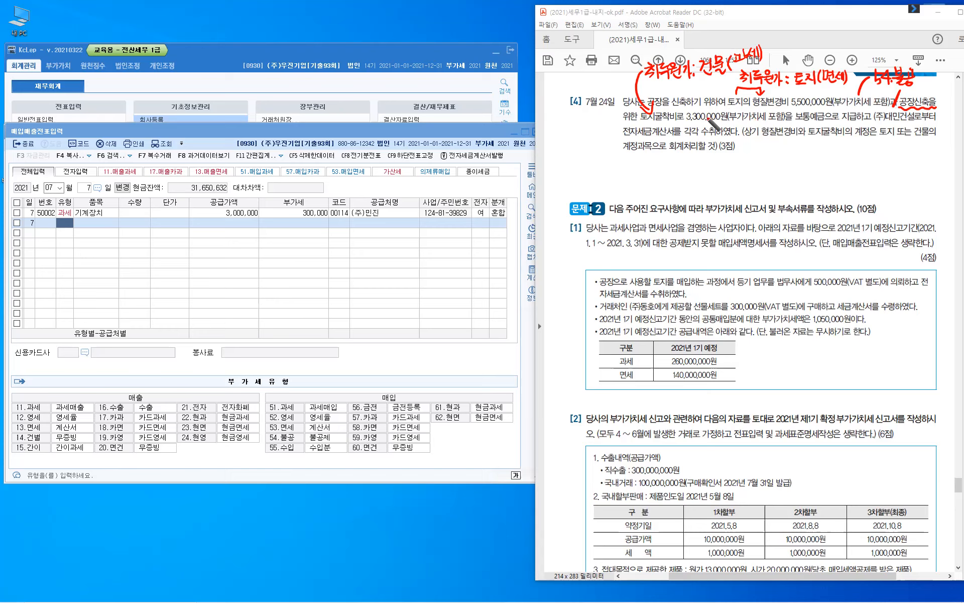
Label the 3,300,000원 토지굴착비 "51.과세" with a connecting line, then tick 보통예금 and underline 전자세금계산서 in transaction [4].
{"action": "left_click_drag", "start_coordinate": [693, 120], "coordinate": [652, 181]}
{"action": "left_click_drag", "start_coordinate": [653, 168], "coordinate": [661, 167]}
{"action": "mouse_move", "coordinate": [662, 168]}
{"action": "left_mouse_down"}
{"action": "mouse_move", "coordinate": [663, 180]}
{"action": "mouse_move", "coordinate": [684, 177]}
{"action": "left_mouse_up"}
{"action": "left_click", "coordinate": [668, 176]}
{"action": "left_click_drag", "start_coordinate": [687, 167], "coordinate": [693, 173]}
{"action": "left_click_drag", "start_coordinate": [695, 163], "coordinate": [697, 168]}
{"action": "left_click_drag", "start_coordinate": [699, 161], "coordinate": [699, 176]}
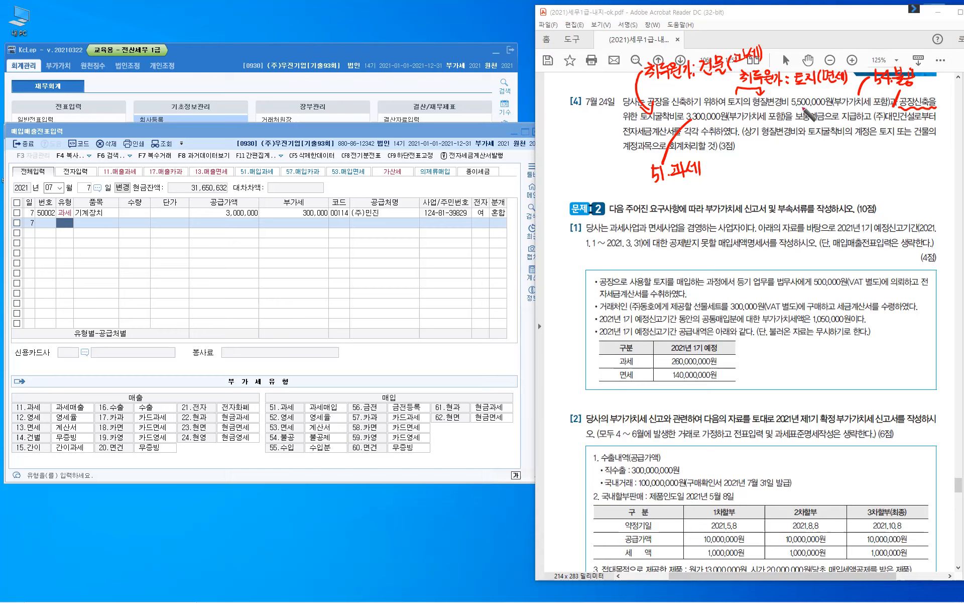
{"action": "left_click_drag", "start_coordinate": [815, 103], "coordinate": [807, 112]}
{"action": "left_click_drag", "start_coordinate": [624, 137], "coordinate": [655, 137]}
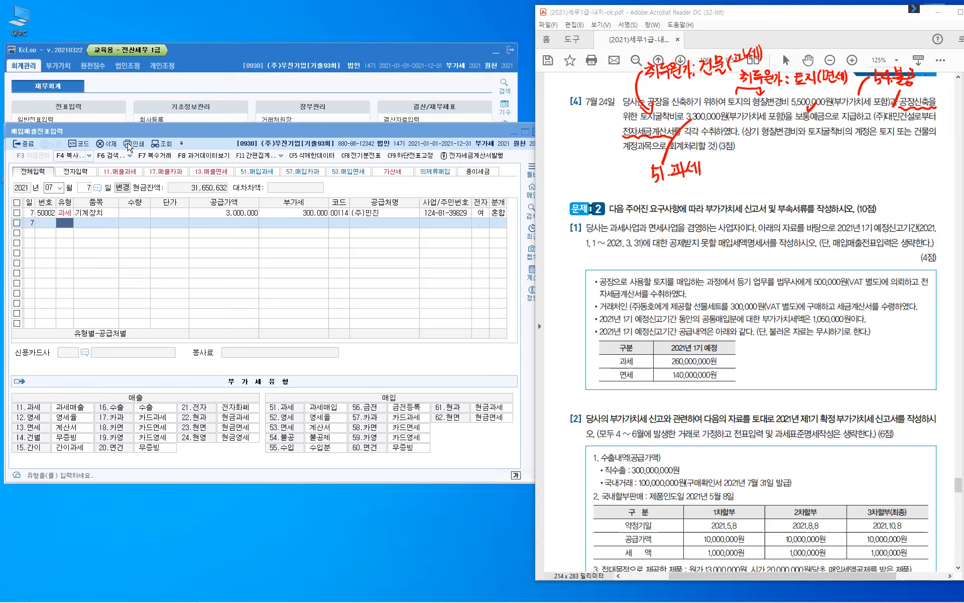
Switch to the 매입매출전표입력 window and set the voucher date to 24 July 2021.
{"action": "left_click", "coordinate": [156, 133]}
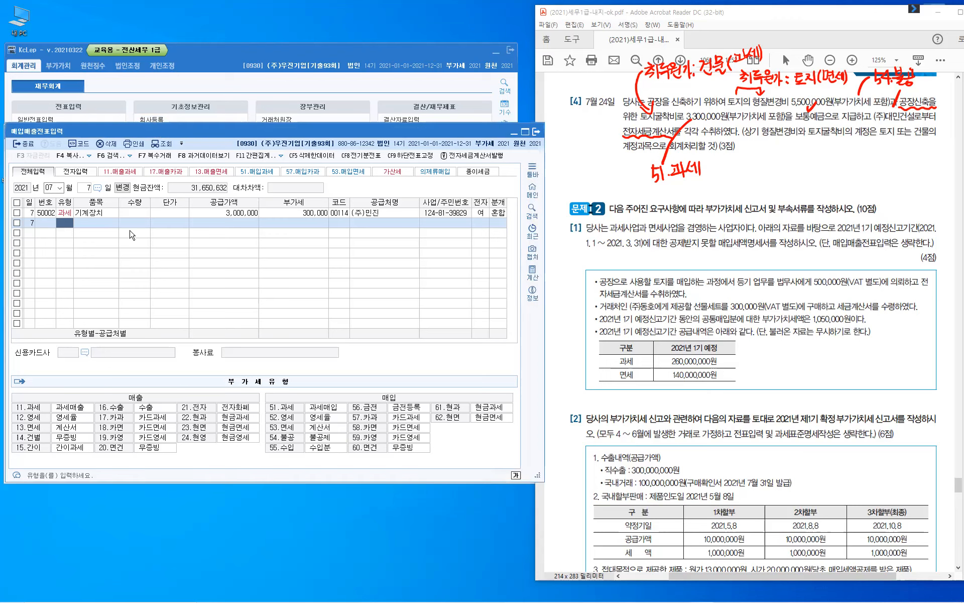
{"action": "key", "text": "Escape"}
{"action": "type", "text": "2"}
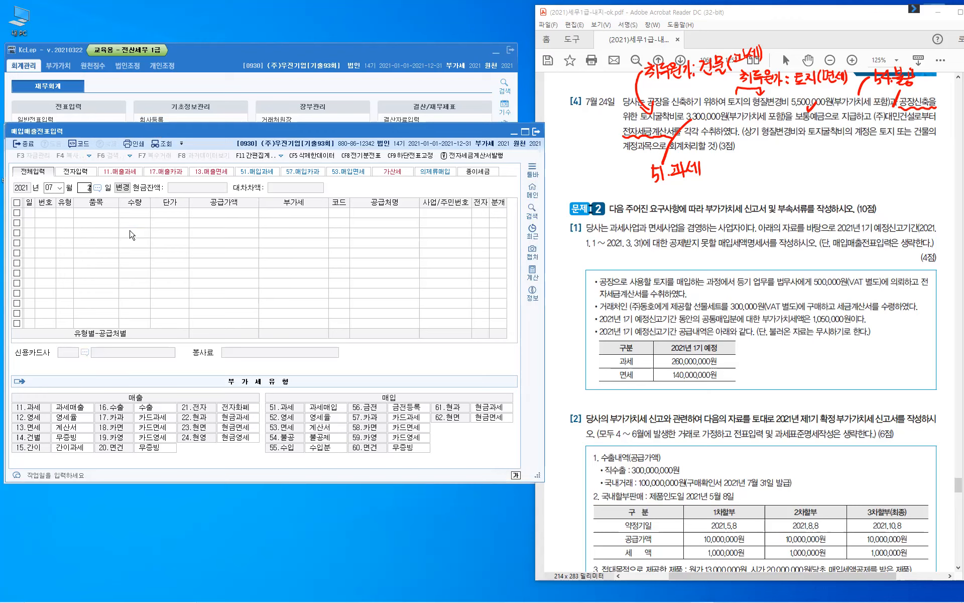
{"action": "type", "text": "4"}
{"action": "key", "text": "Return"}
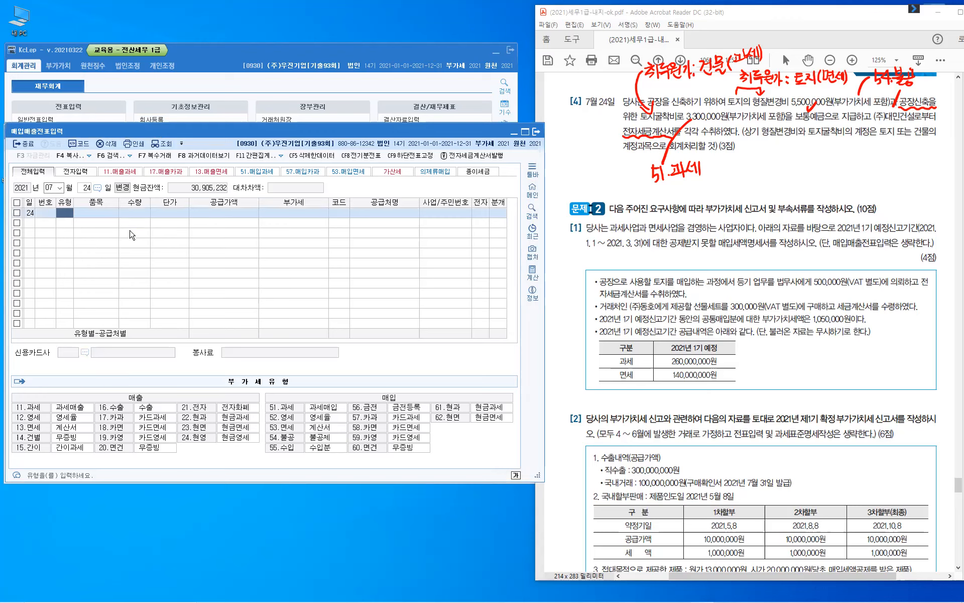
Begin a purchase line of type 54 불공 with the item name 형질변경비.
{"action": "type", "text": "54"}
{"action": "key", "text": "Return"}
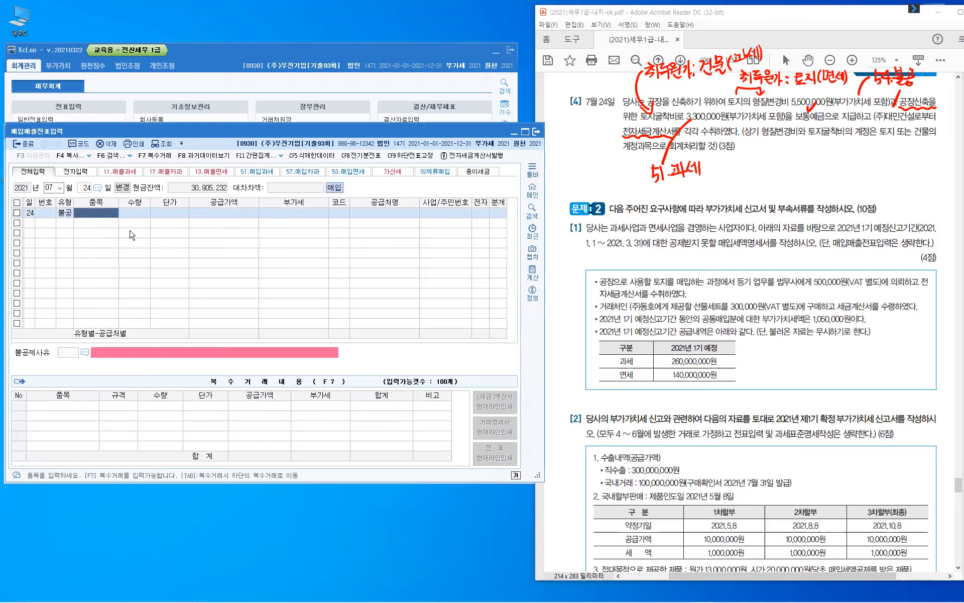
{"action": "type", "text": "토"}
{"action": "type", "text": "ㅈ"}
{"action": "type", "text": "변경비"}
{"action": "key", "text": "Return"}
{"action": "type", "text": "52"}
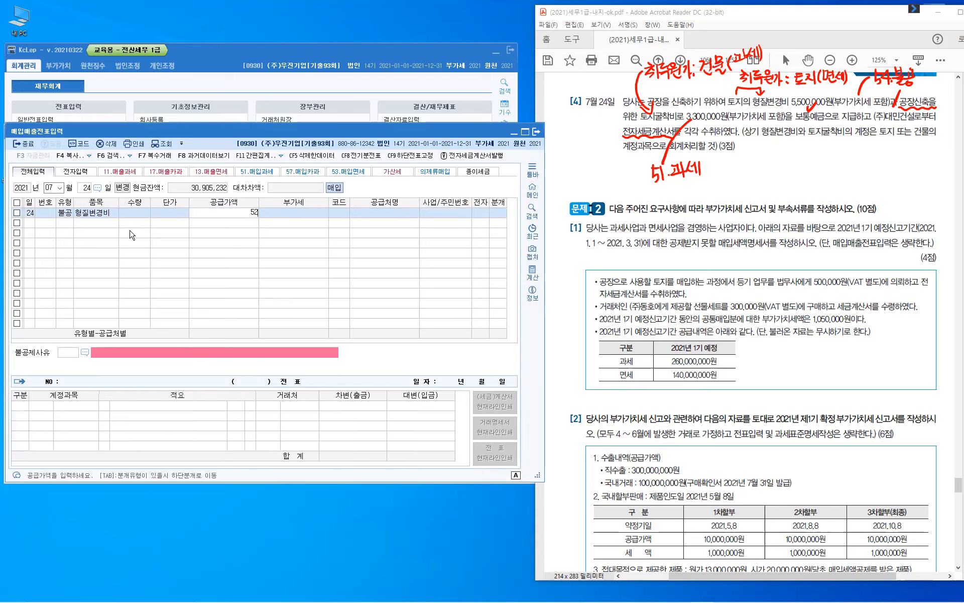
{"action": "key", "text": "plus"}
{"action": "key", "text": "plus"}
{"action": "key", "text": "Return"}
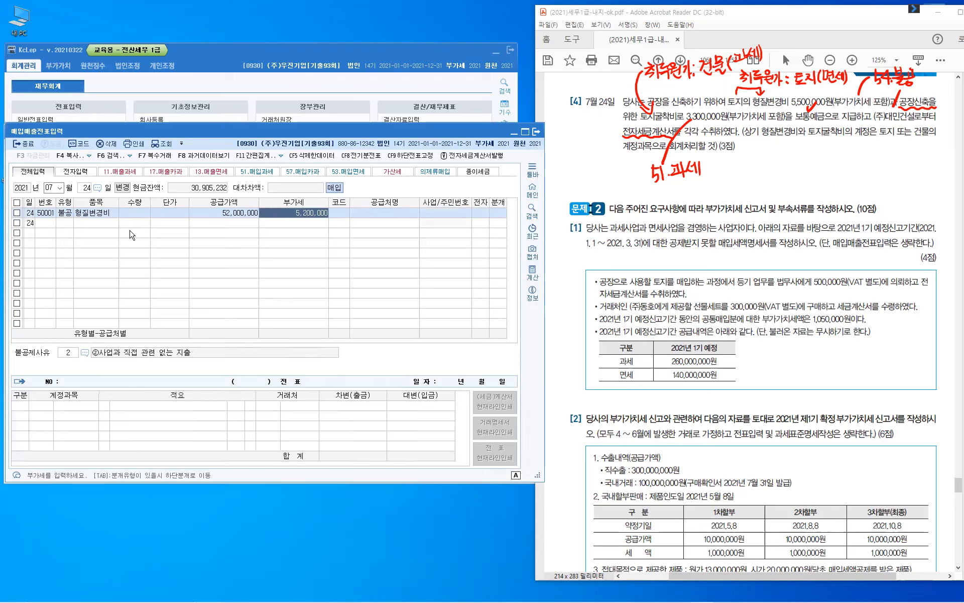
{"action": "key", "text": "Left"}
Set the 형질변경비 line's supply amount (공급가액) to 5,000,000 and accept the 500,000 VAT.
{"action": "type", "text": "5"}
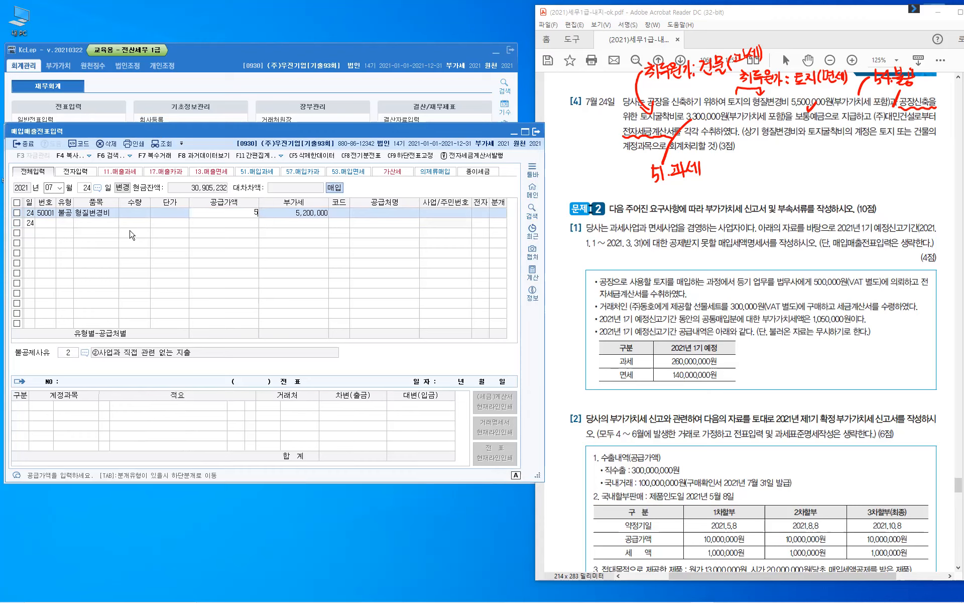
{"action": "type", "text": ",000,000"}
{"action": "key", "text": "Return"}
{"action": "key", "text": "Return"}
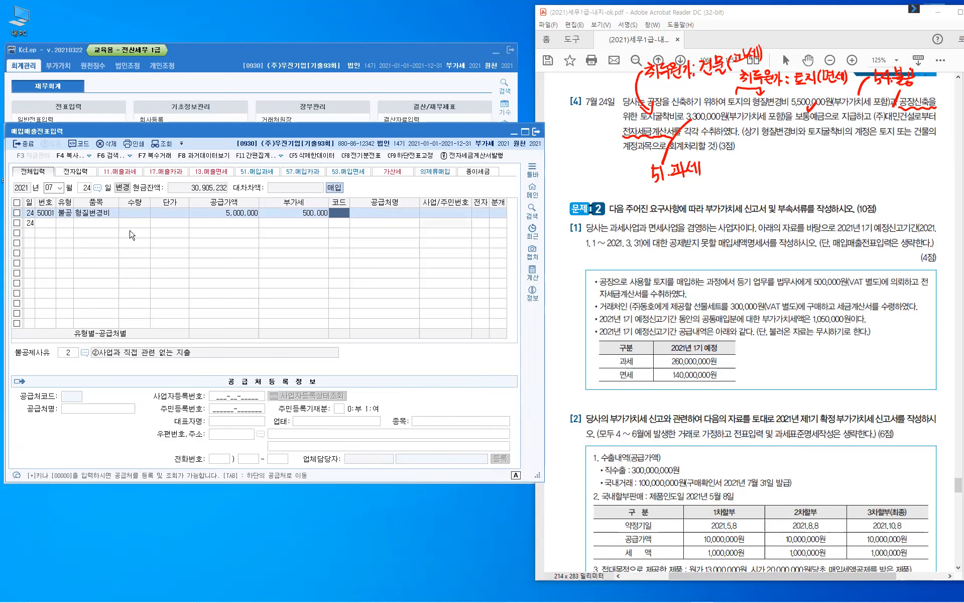
Assign the 형질변경비 line to counterparty 00117 (주)대민건설 and mark it as electronic (여).
{"action": "type", "text": "대민"}
{"action": "key", "text": "Return"}
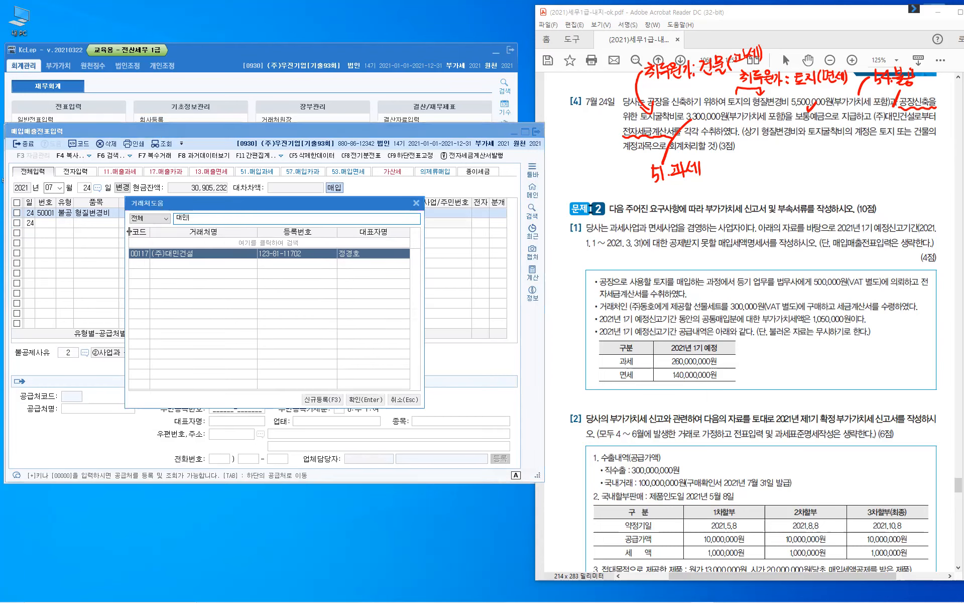
{"action": "key", "text": "Return"}
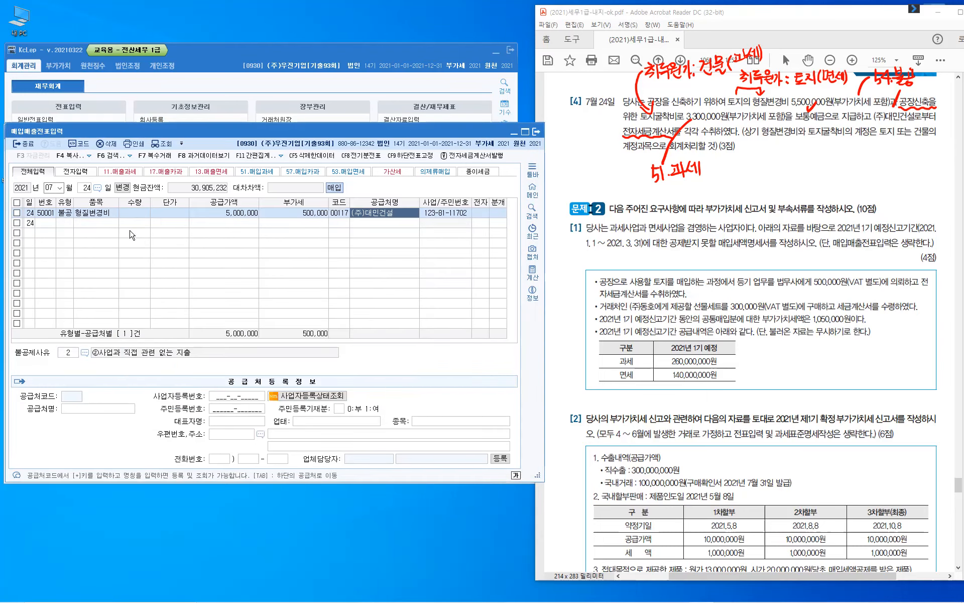
{"action": "key", "text": "Return"}
{"action": "type", "text": "1"}
{"action": "key", "text": "Return"}
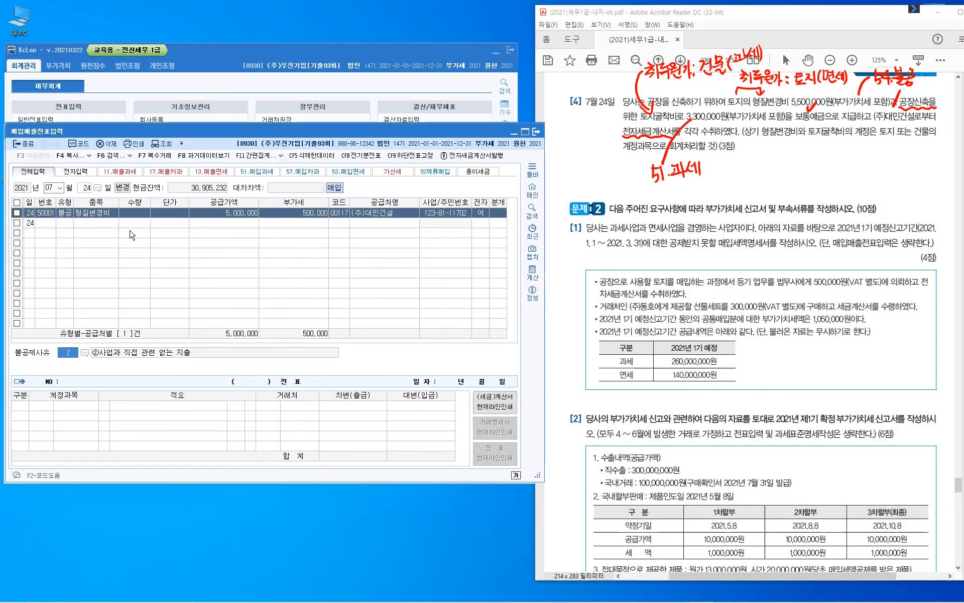
Choose 6 토지의 자본적 지출 관련 as the non-deduction reason and set the journal type to 3 혼합.
{"action": "key", "text": "F2"}
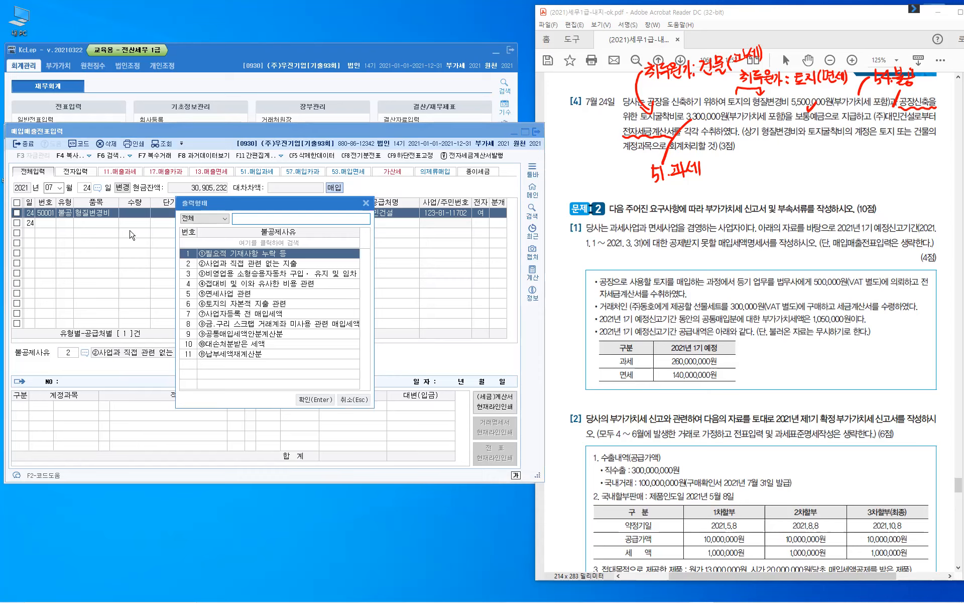
{"action": "left_click", "coordinate": [259, 305]}
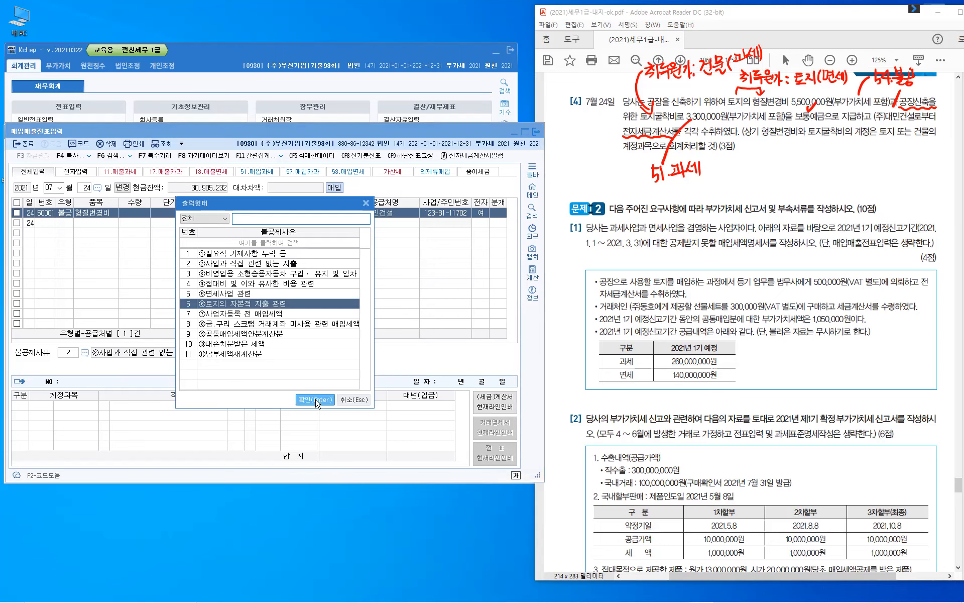
{"action": "left_click", "coordinate": [316, 399]}
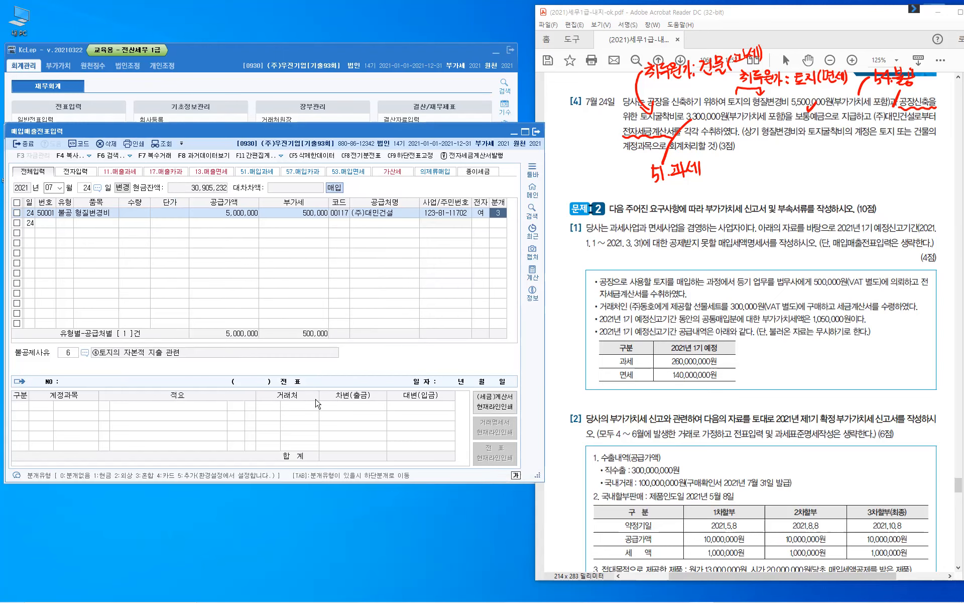
{"action": "key", "text": "Return"}
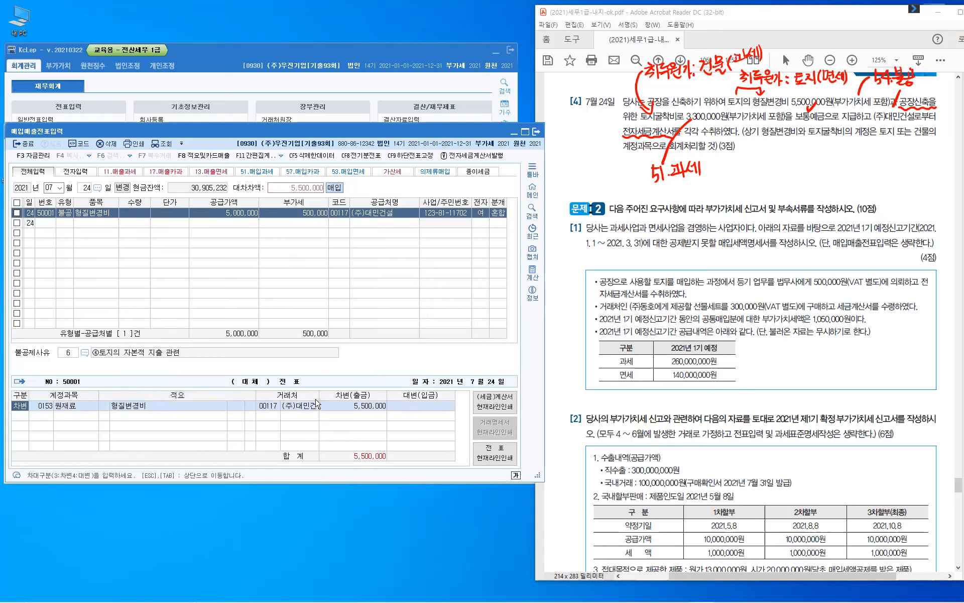
Replace the debit account 원재료 in the journal with 0201 토지, keeping the 5,500,000 amount.
{"action": "key", "text": "Return"}
{"action": "type", "text": "201"}
{"action": "key", "text": "Return"}
{"action": "key", "text": "Return"}
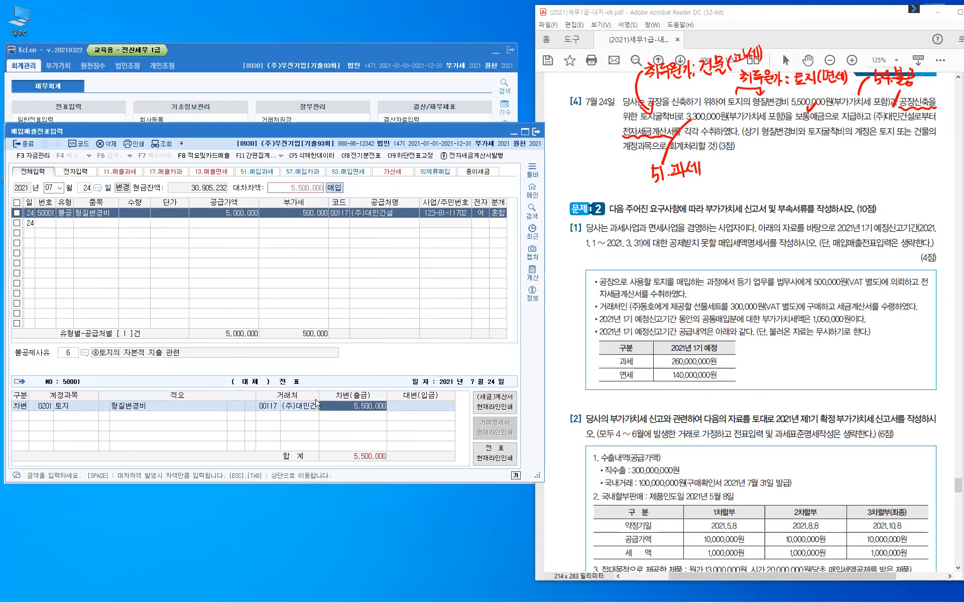
{"action": "key", "text": "Return"}
Add a credit (대변) line for account 0103 보통예금 with an amount of 5,500,000 and complete the voucher.
{"action": "type", "text": "4"}
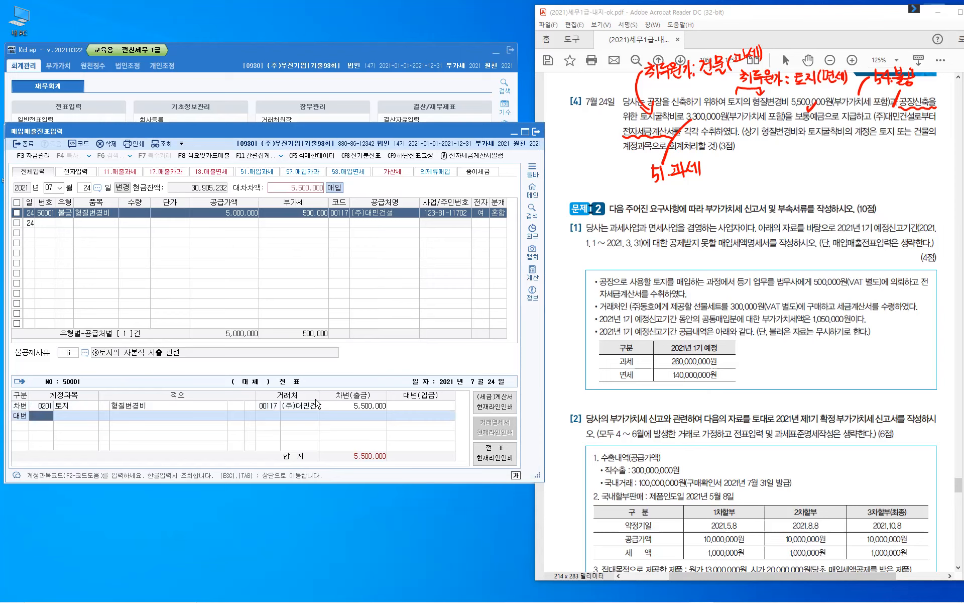
{"action": "type", "text": "103"}
{"action": "key", "text": "Return"}
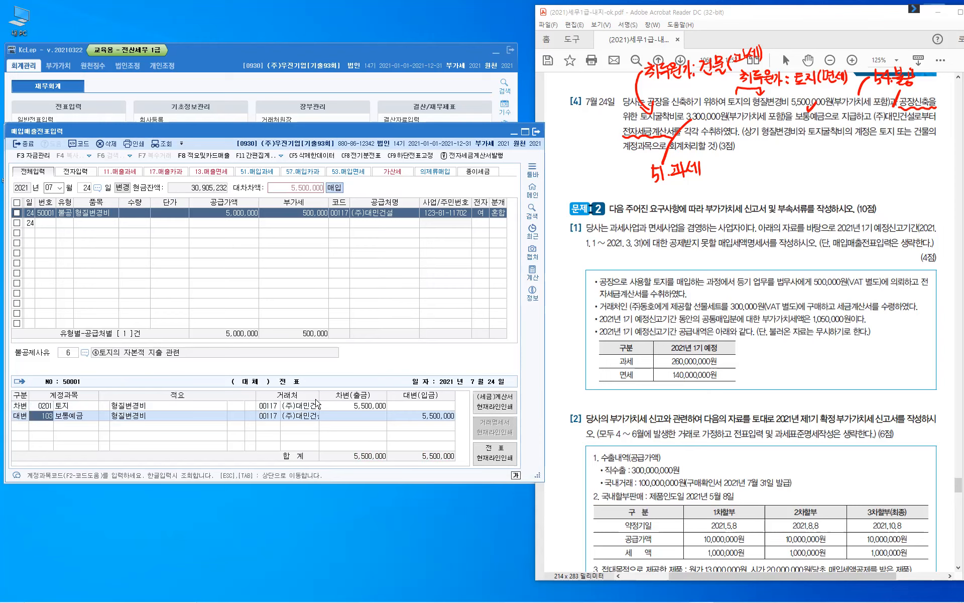
{"action": "key", "text": "Return"}
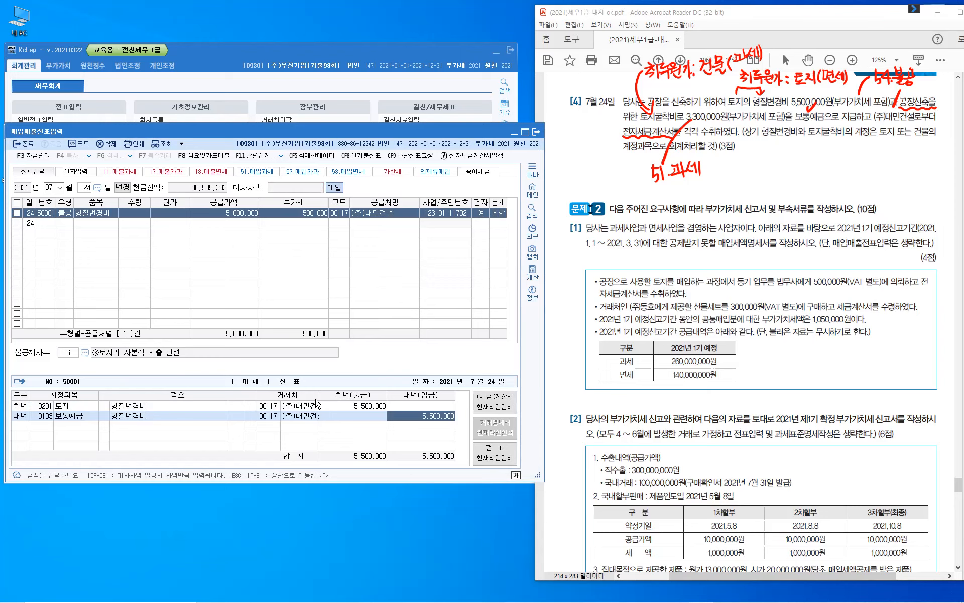
{"action": "key", "text": "Return"}
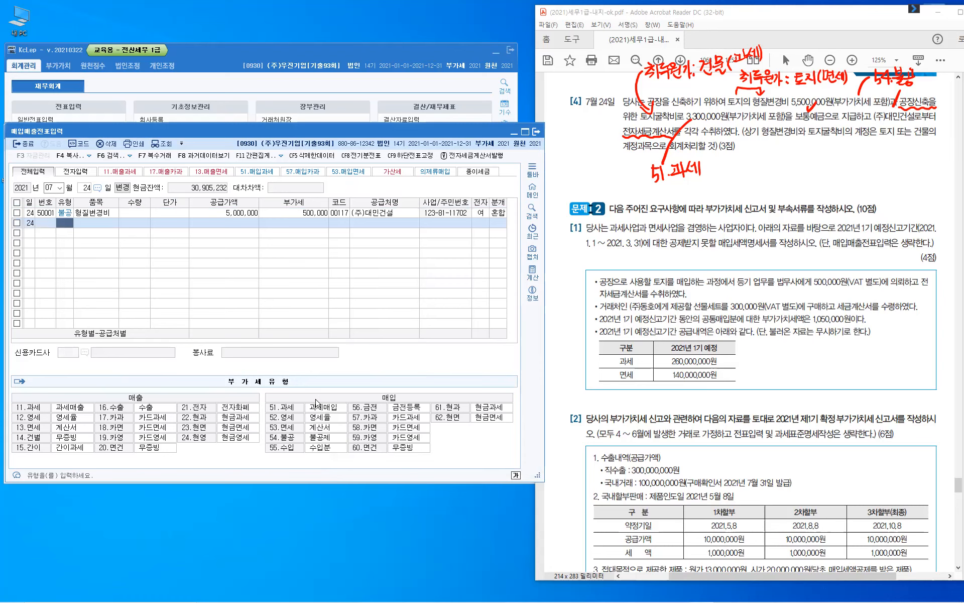
Begin a second 24 July purchase line of type 51 과세 with the item name 토지굴착비.
{"action": "type", "text": "51"}
{"action": "key", "text": "Return"}
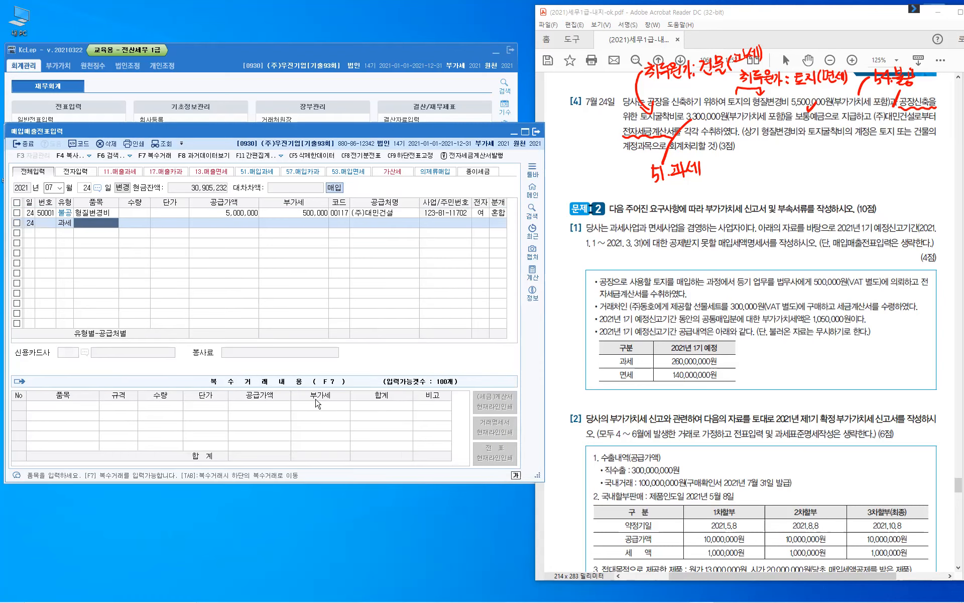
{"action": "type", "text": "토지굴착비"}
{"action": "key", "text": "Return"}
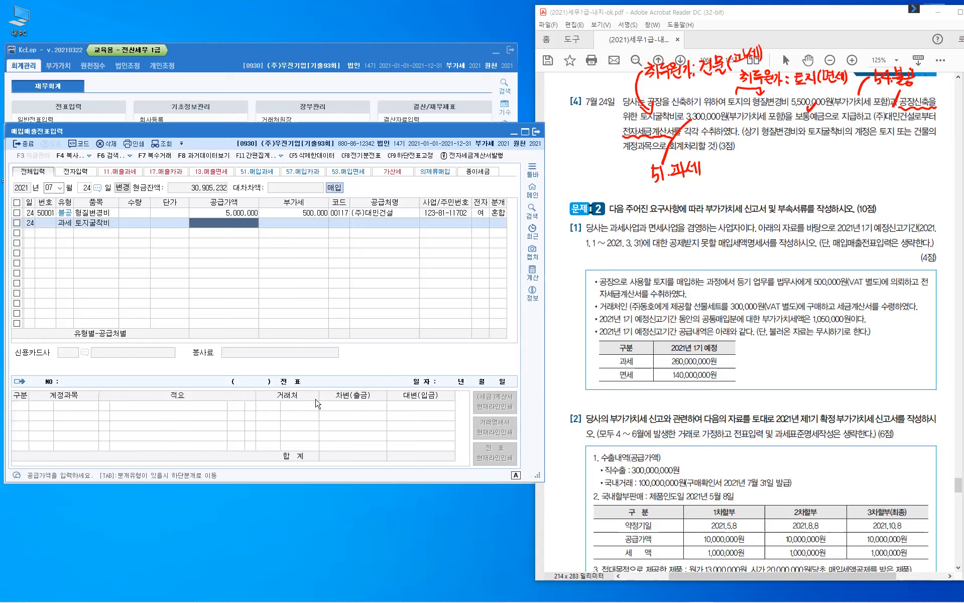
Enter a supply value of 3,000,000 for the 토지굴착비 line and set its supplier to 00117 (주)대민건설.
{"action": "type", "text": "63"}
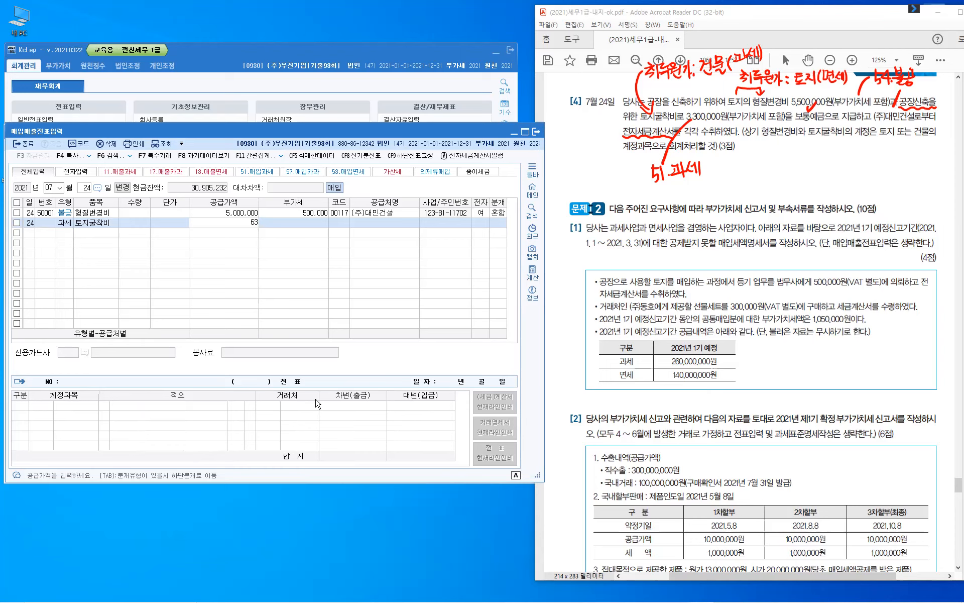
{"action": "type", "text": "000000"}
{"action": "key", "text": "Return"}
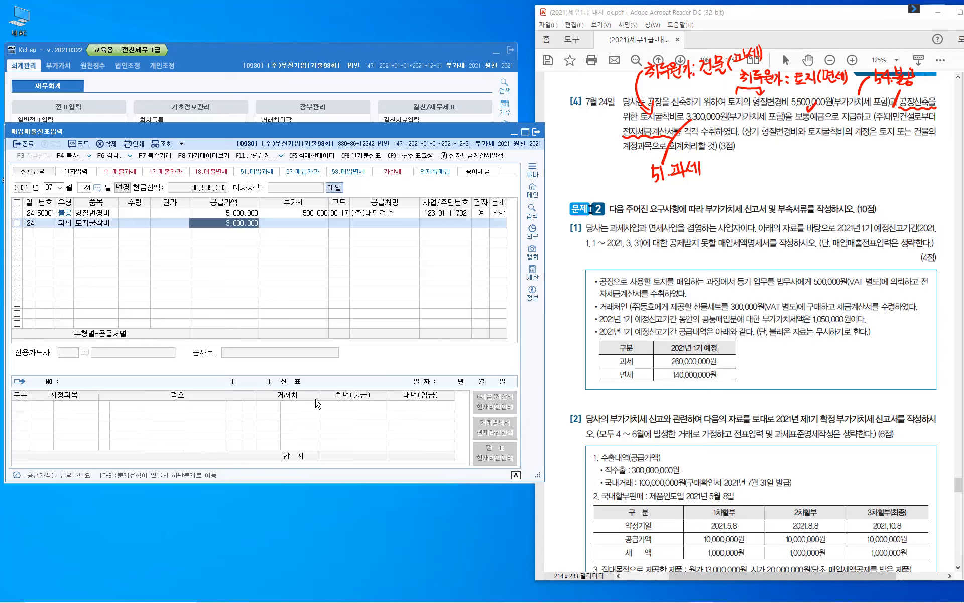
{"action": "key", "text": "Return"}
{"action": "key", "text": "plus"}
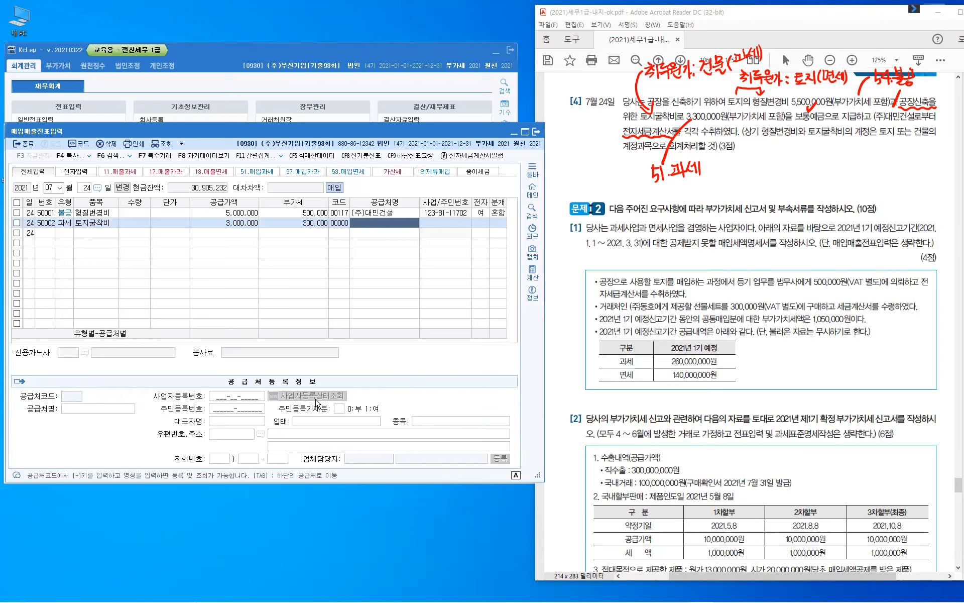
{"action": "key", "text": "Return"}
{"action": "key", "text": "Return"}
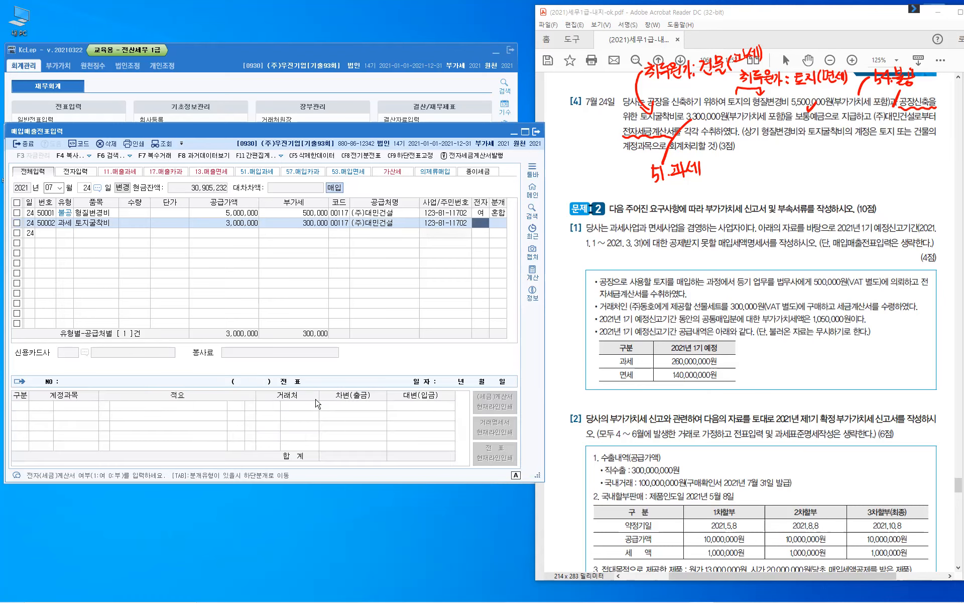
Mark the 토지굴착비 line as an electronic invoice (여) and set its journal type to 3 혼합.
{"action": "type", "text": "1"}
{"action": "key", "text": "Return"}
{"action": "type", "text": "3"}
{"action": "key", "text": "Return"}
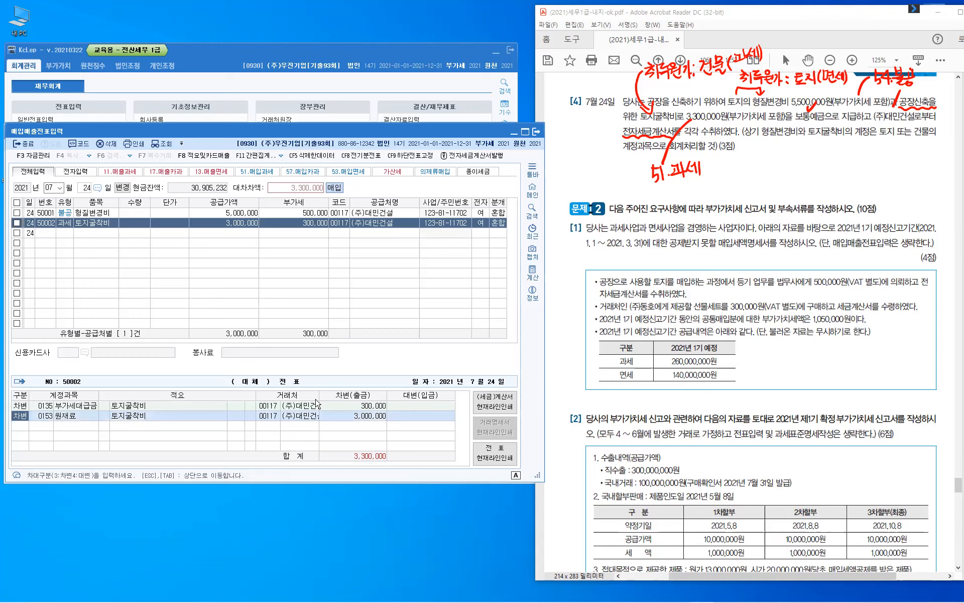
Replace the debit account 원재료 in the journal with 0202 건물, keeping the 3,000,000 amount.
{"action": "key", "text": "Return"}
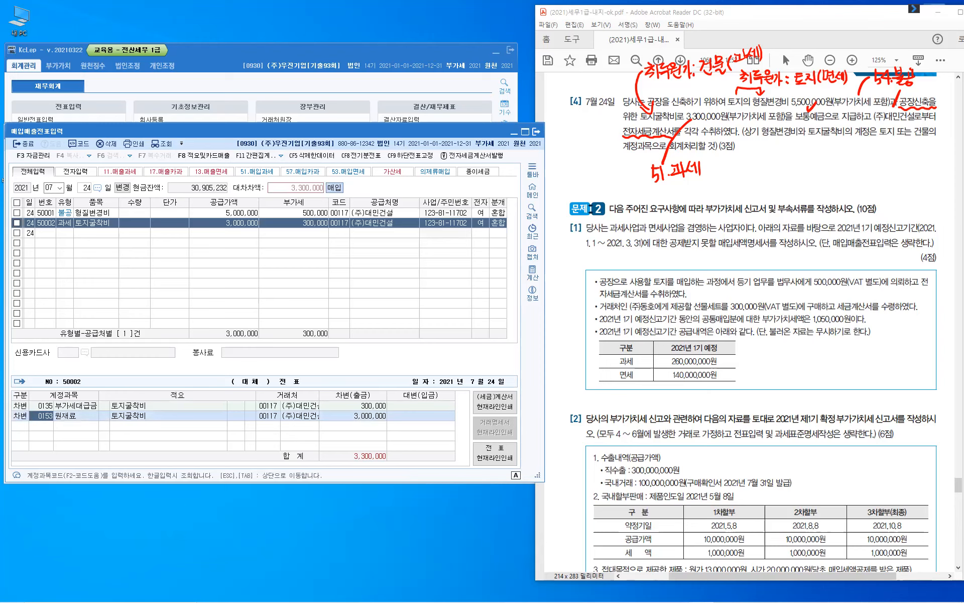
{"action": "type", "text": "202"}
{"action": "key", "text": "Return"}
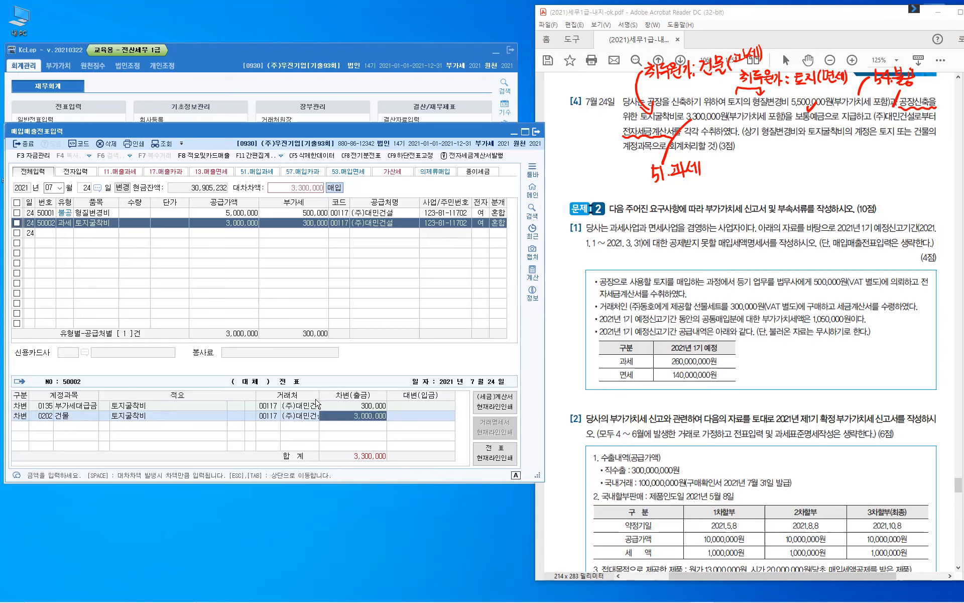
{"action": "key", "text": "Return"}
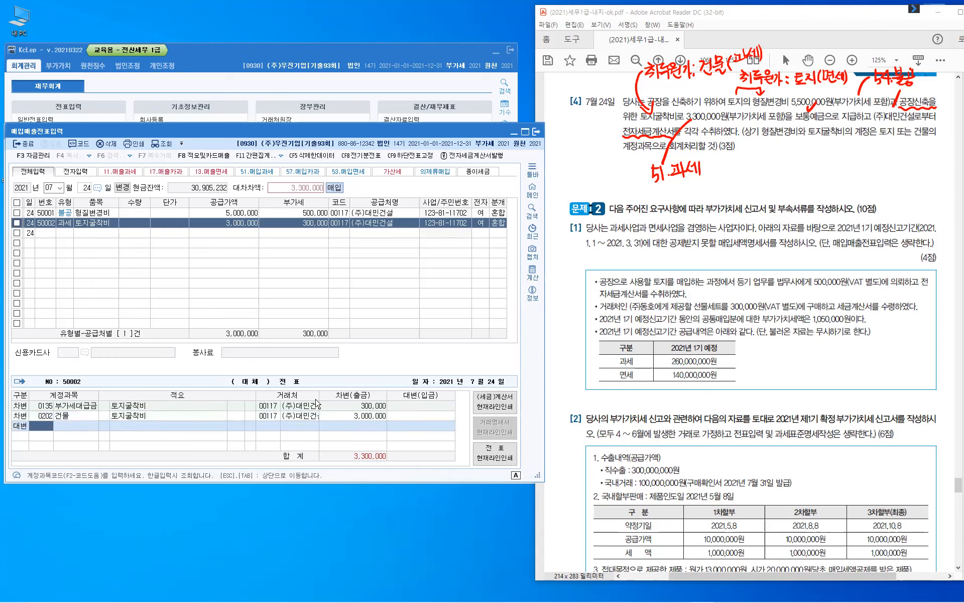
Add a credit (대변) line for account 0103 보통예금 with an amount of 3,300,000, clear the handwritten marks and complete the voucher.
{"action": "type", "text": "103"}
{"action": "key", "text": "Return"}
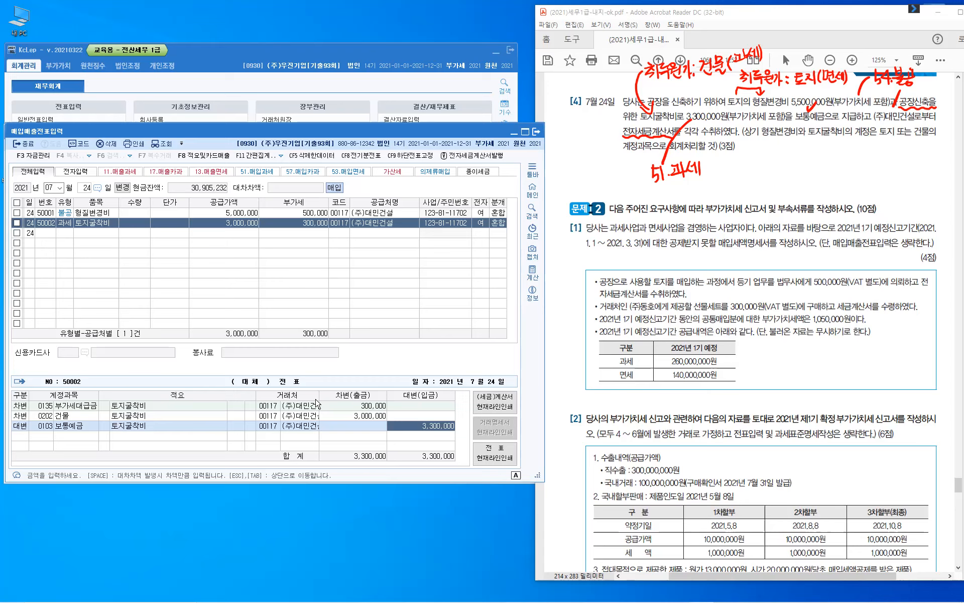
{"action": "key", "text": "Escape"}
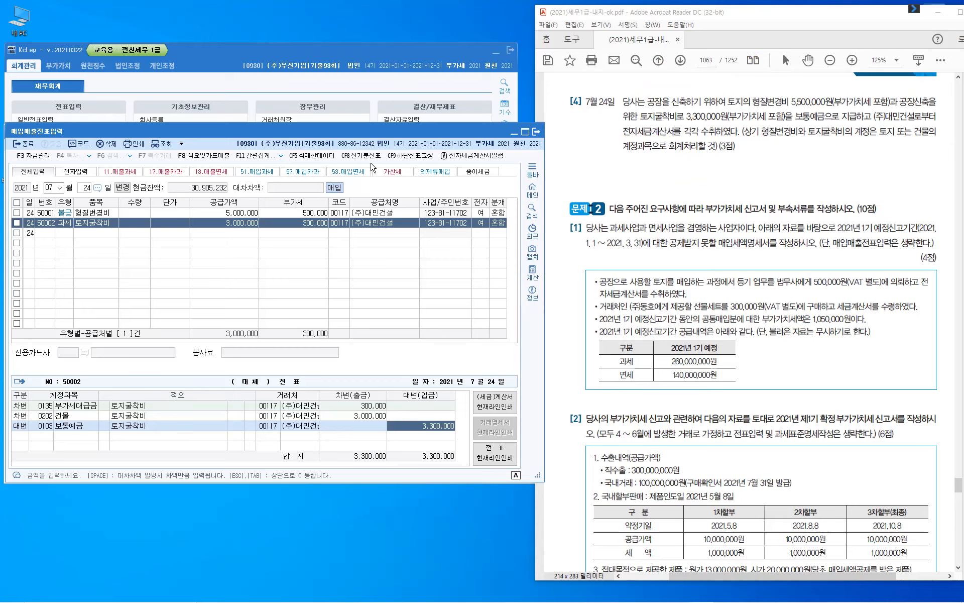
{"action": "left_click", "coordinate": [377, 230]}
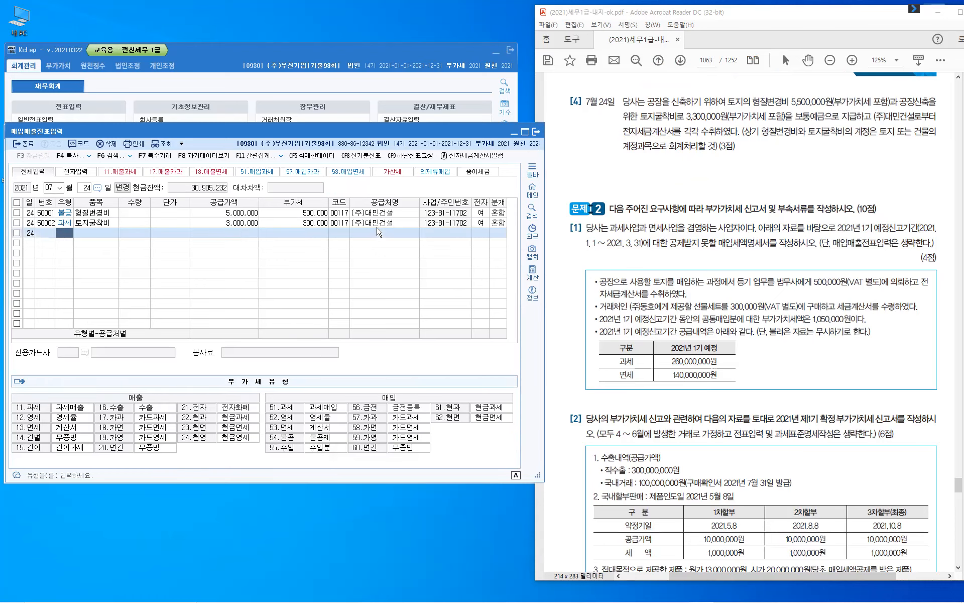
Close the 매입매출전표입력 and 일반전표입력 windows and bring 문제 2 of the exam PDF into view.
{"action": "left_click", "coordinate": [28, 146]}
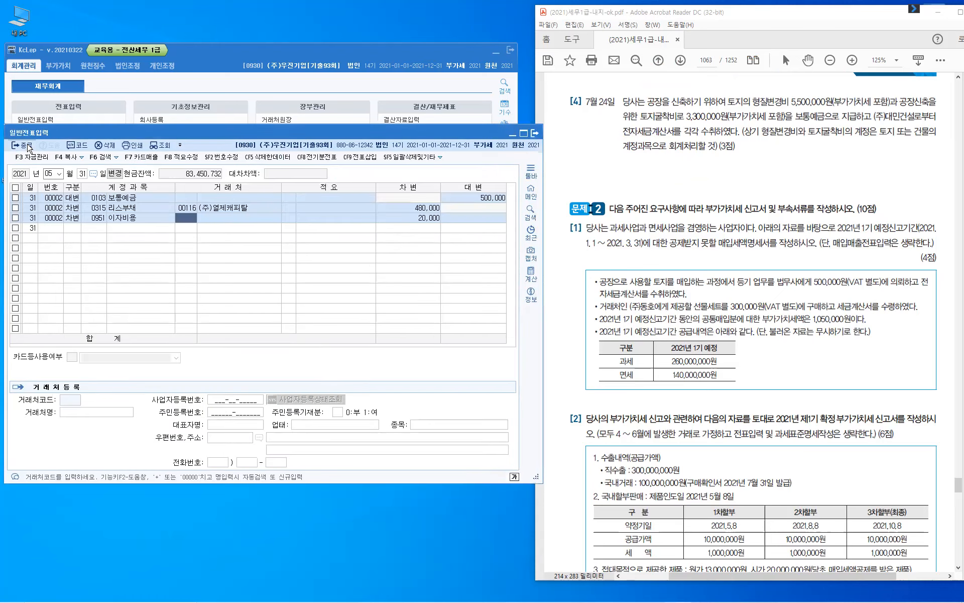
{"action": "key", "text": "Escape"}
{"action": "left_click", "coordinate": [734, 183]}
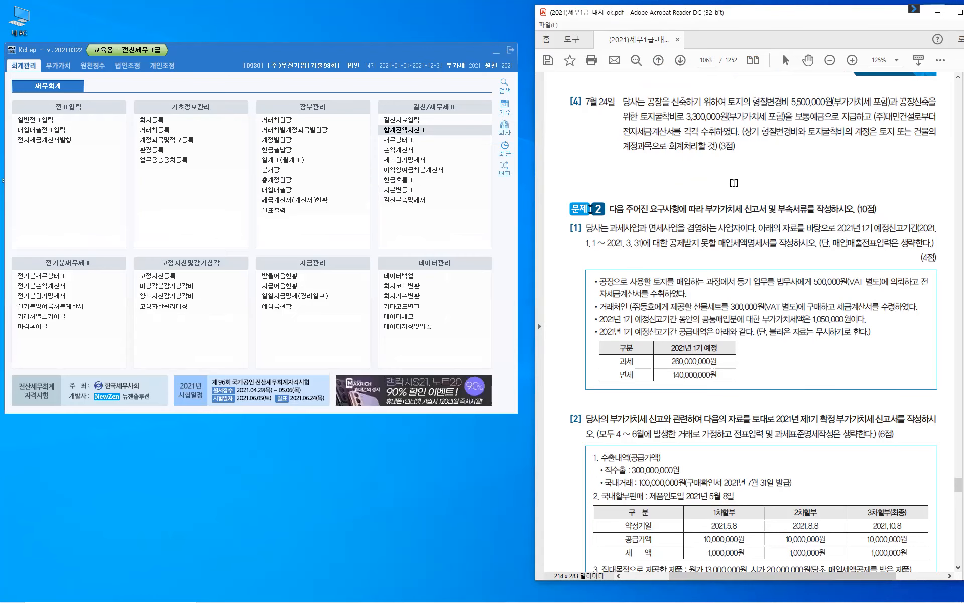
{"action": "scroll", "coordinate": [779, 149], "scroll_direction": "down", "scroll_amount": 3}
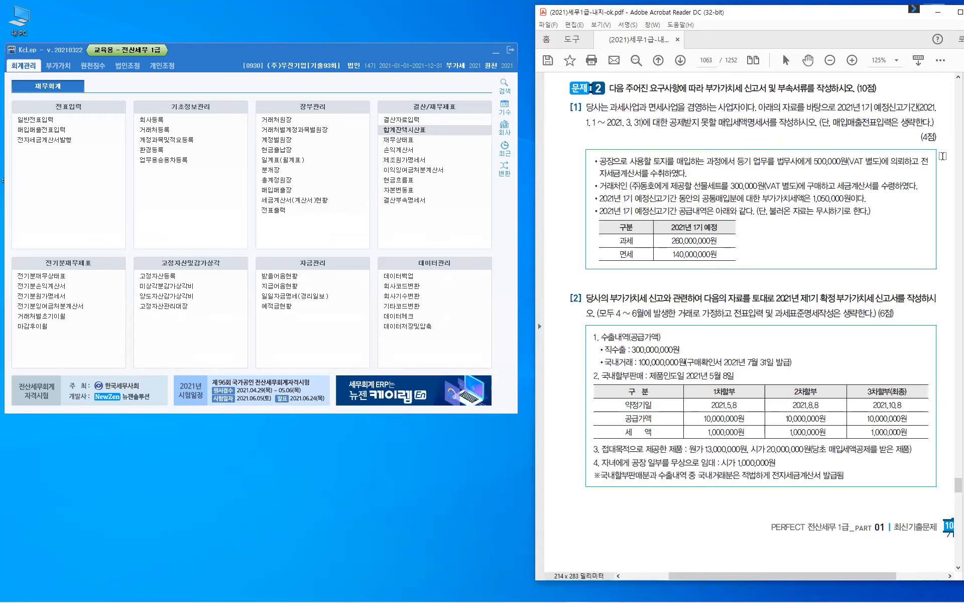
Highlight the point values (4점) and (6점) and the words 공제받지 못할 매입세액명세서를 in the 문제 2 text.
{"action": "left_click_drag", "start_coordinate": [919, 137], "coordinate": [938, 136]}
{"action": "left_click_drag", "start_coordinate": [850, 314], "coordinate": [889, 327]}
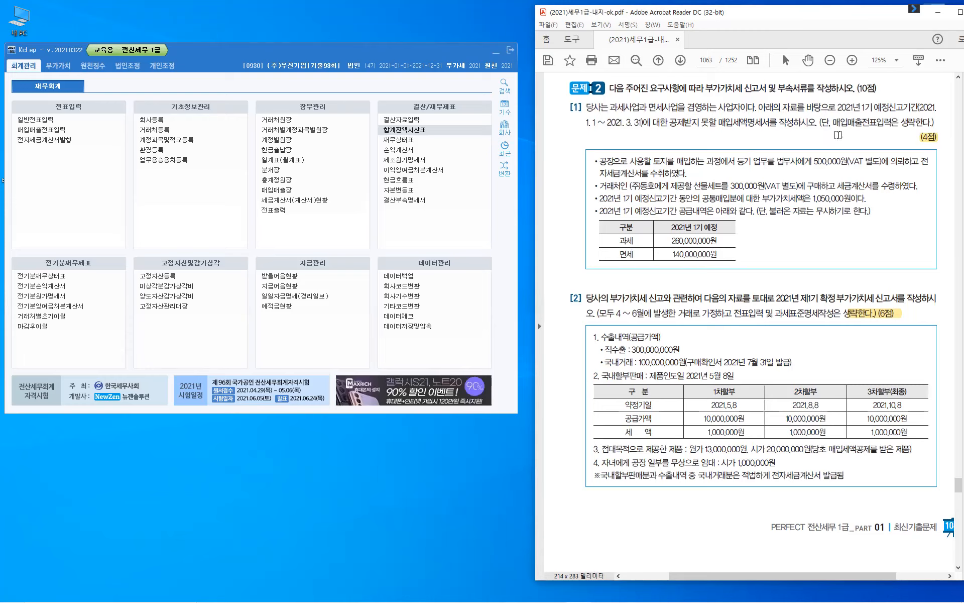
{"action": "left_click_drag", "start_coordinate": [670, 125], "coordinate": [779, 126]}
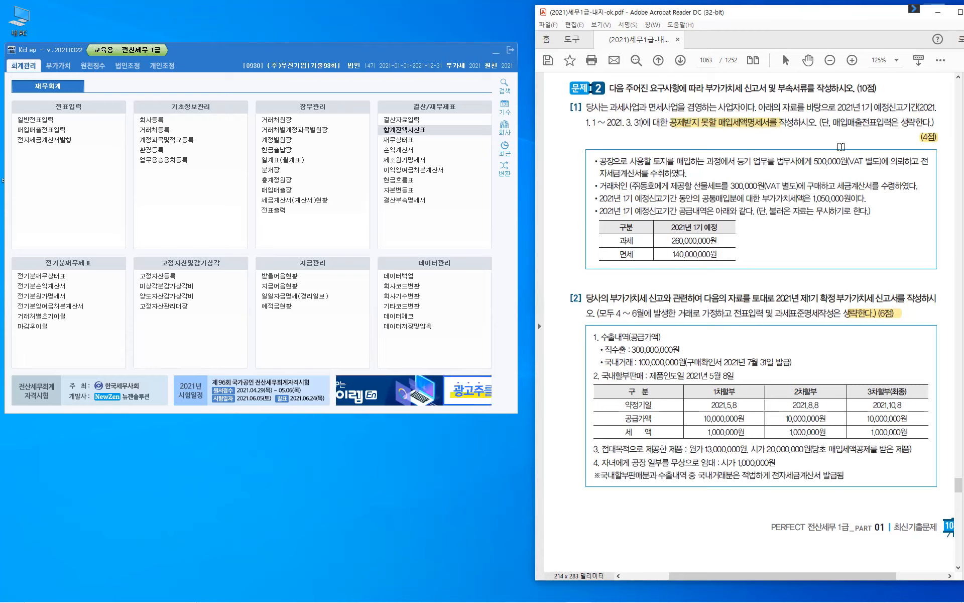
{"action": "left_click", "coordinate": [910, 129]}
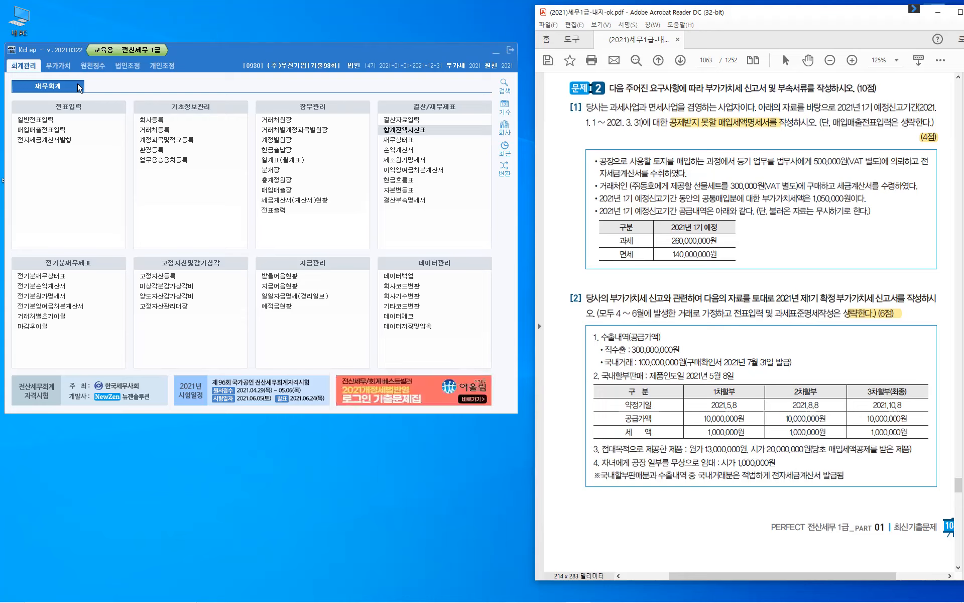
Open the 공제받지못할매입세액명세서 form among the VAT (부가가치) supporting schedules.
{"action": "left_click", "coordinate": [58, 66]}
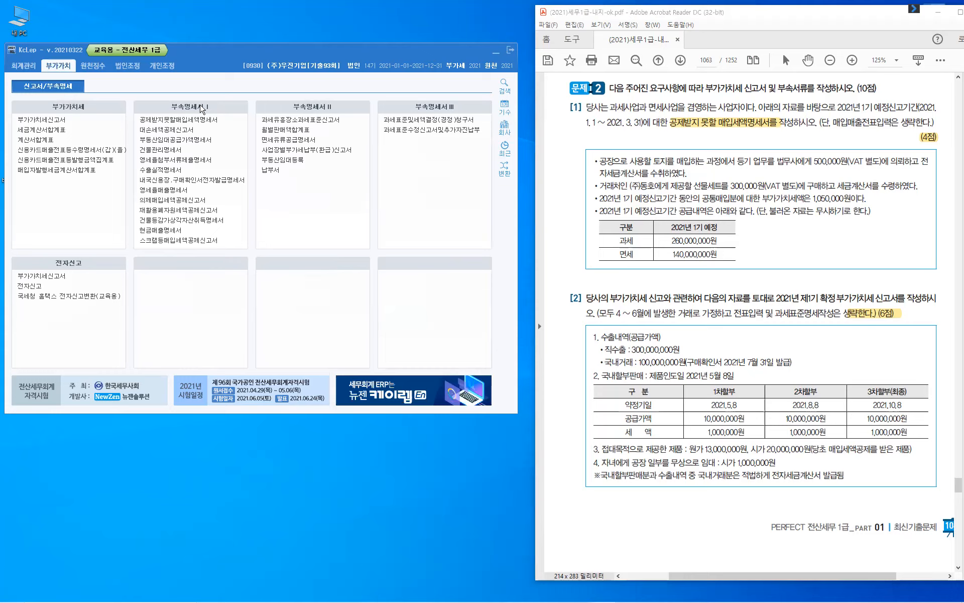
{"action": "left_click", "coordinate": [204, 121]}
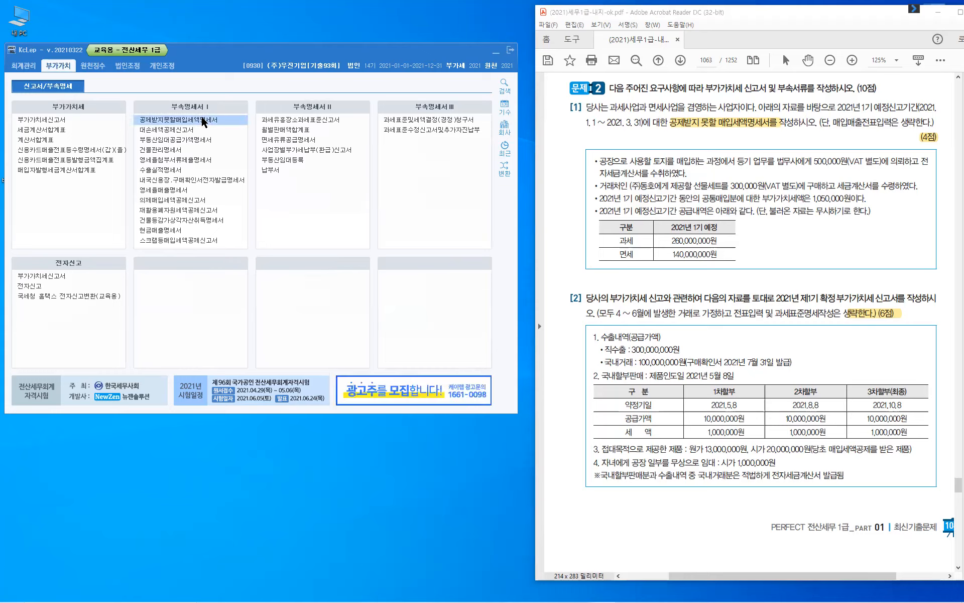
{"action": "left_click", "coordinate": [204, 122]}
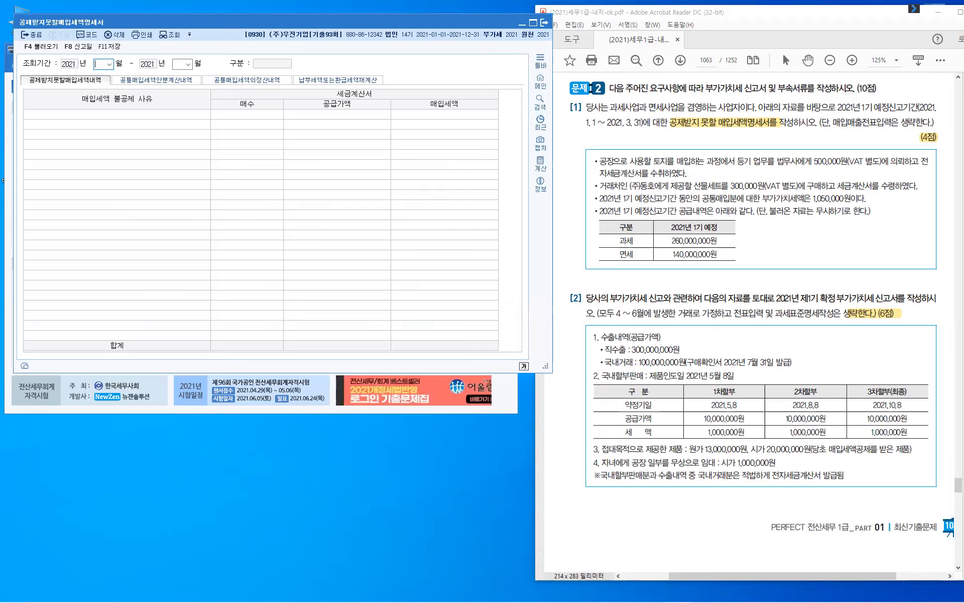
Move the 공제받지못할매입세액명세서 window down and load the inquiry period from 01 to 03, 2021.
{"action": "left_click_drag", "start_coordinate": [257, 24], "coordinate": [253, 92]}
{"action": "type", "text": "1"}
{"action": "key", "text": "Return"}
{"action": "type", "text": "3"}
{"action": "key", "text": "Return"}
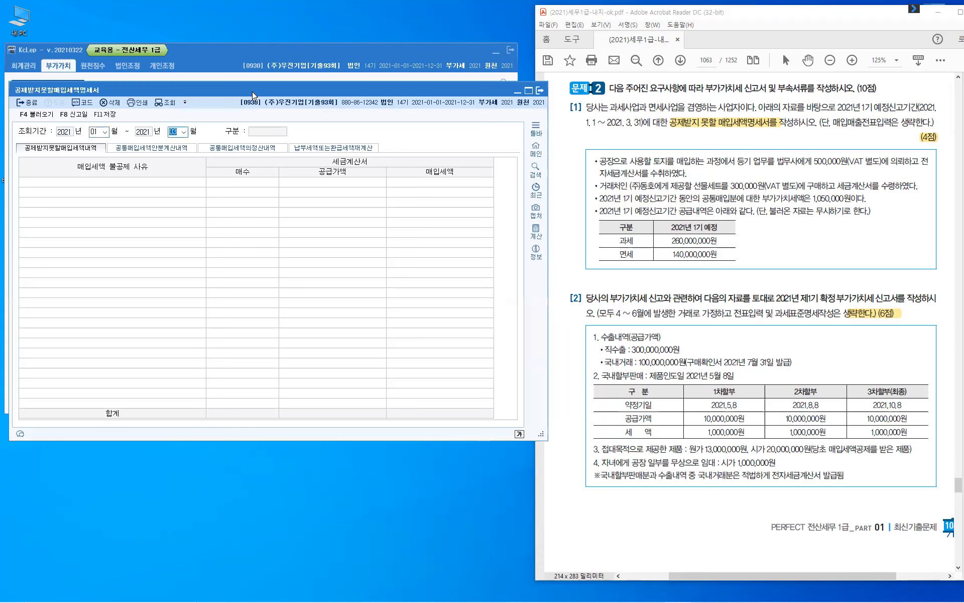
{"action": "key", "text": "Return"}
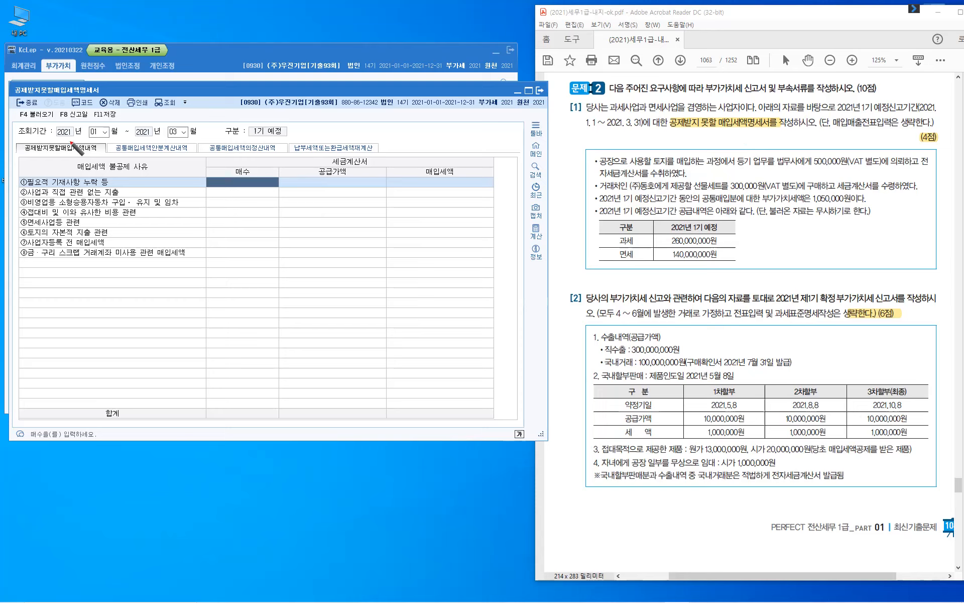
Draw a red arrow to 공제받지못할매입세액내역 with the handwritten note 세.계.수취, and bracket the 세금계산서 column heading.
{"action": "left_click_drag", "start_coordinate": [122, 91], "coordinate": [76, 139]}
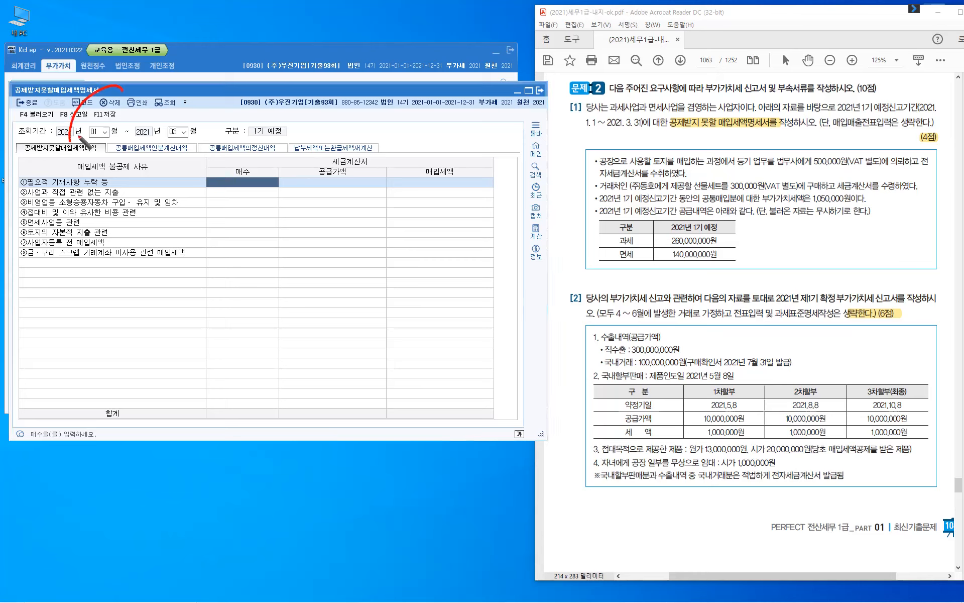
{"action": "mouse_move", "coordinate": [142, 88]}
{"action": "left_mouse_down"}
{"action": "mouse_move", "coordinate": [132, 96]}
{"action": "mouse_move", "coordinate": [144, 104]}
{"action": "left_mouse_up"}
{"action": "left_click_drag", "start_coordinate": [146, 87], "coordinate": [148, 107]}
{"action": "left_click", "coordinate": [152, 97]}
{"action": "left_click_drag", "start_coordinate": [154, 92], "coordinate": [166, 100]}
{"action": "left_click", "coordinate": [173, 96]}
{"action": "mouse_move", "coordinate": [170, 87]}
{"action": "left_mouse_down"}
{"action": "mouse_move", "coordinate": [170, 102]}
{"action": "mouse_move", "coordinate": [191, 94]}
{"action": "left_mouse_up"}
{"action": "left_click_drag", "start_coordinate": [182, 99], "coordinate": [195, 96]}
{"action": "left_click_drag", "start_coordinate": [188, 98], "coordinate": [202, 90]}
{"action": "left_click_drag", "start_coordinate": [201, 90], "coordinate": [197, 95]}
{"action": "left_click_drag", "start_coordinate": [196, 98], "coordinate": [205, 96]}
{"action": "left_click_drag", "start_coordinate": [201, 97], "coordinate": [210, 98]}
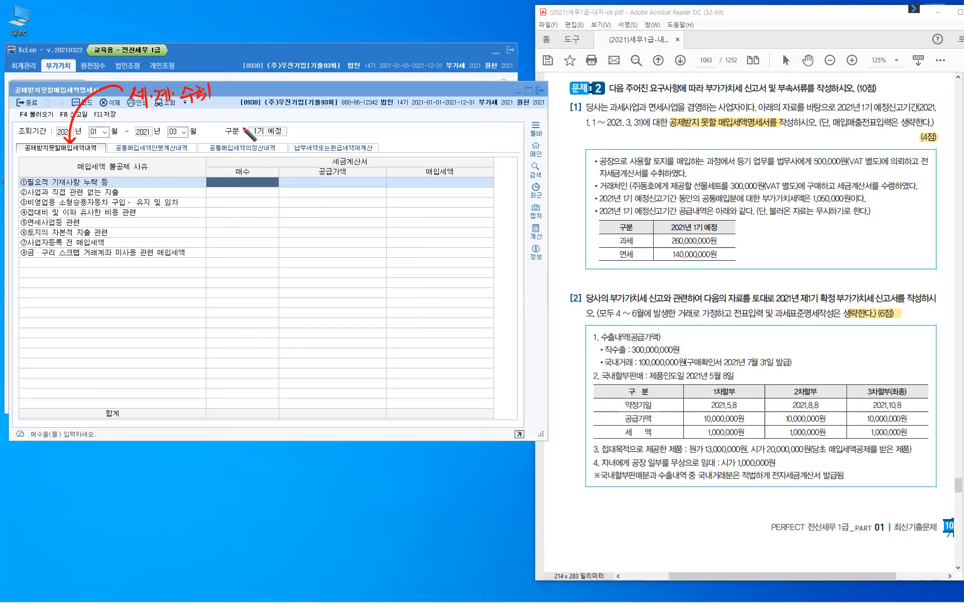
{"action": "mouse_move", "coordinate": [326, 157]}
{"action": "left_mouse_down"}
{"action": "mouse_move", "coordinate": [322, 165]}
{"action": "mouse_move", "coordinate": [374, 156]}
{"action": "mouse_move", "coordinate": [372, 165]}
{"action": "left_mouse_up"}
Circle 토지 in the first condition of problem [1] and write 불공 - ⑥ above it in red.
{"action": "left_click_drag", "start_coordinate": [671, 148], "coordinate": [673, 151]}
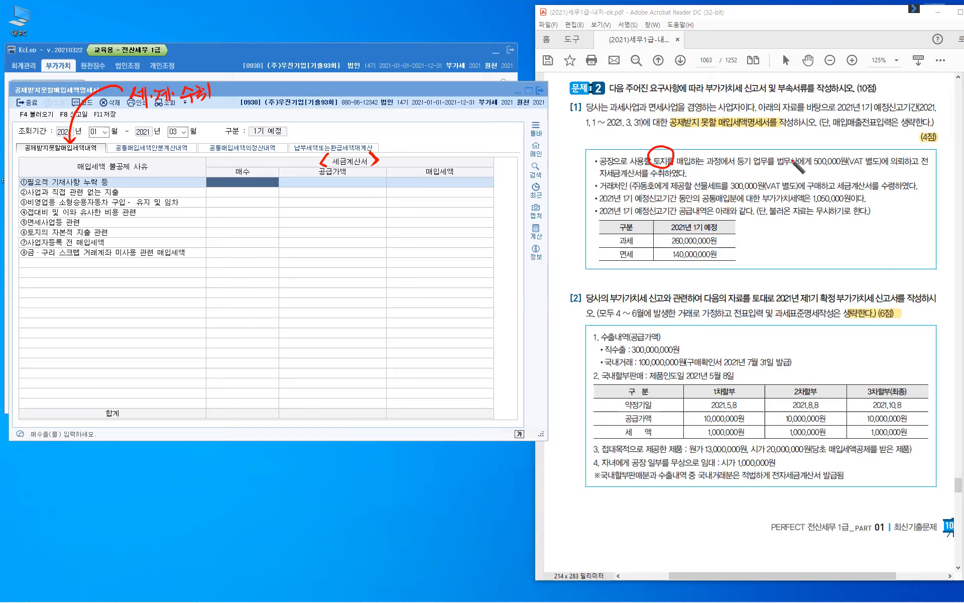
{"action": "left_click_drag", "start_coordinate": [692, 140], "coordinate": [699, 141]}
{"action": "left_click_drag", "start_coordinate": [693, 145], "coordinate": [699, 145]}
{"action": "left_click_drag", "start_coordinate": [688, 149], "coordinate": [695, 151]}
{"action": "left_click_drag", "start_coordinate": [692, 151], "coordinate": [708, 150]}
{"action": "mouse_move", "coordinate": [704, 150]}
{"action": "left_mouse_down"}
{"action": "mouse_move", "coordinate": [713, 149]}
{"action": "mouse_move", "coordinate": [706, 154]}
{"action": "left_mouse_up"}
{"action": "left_click_drag", "start_coordinate": [722, 150], "coordinate": [732, 150]}
{"action": "left_click_drag", "start_coordinate": [744, 143], "coordinate": [739, 151]}
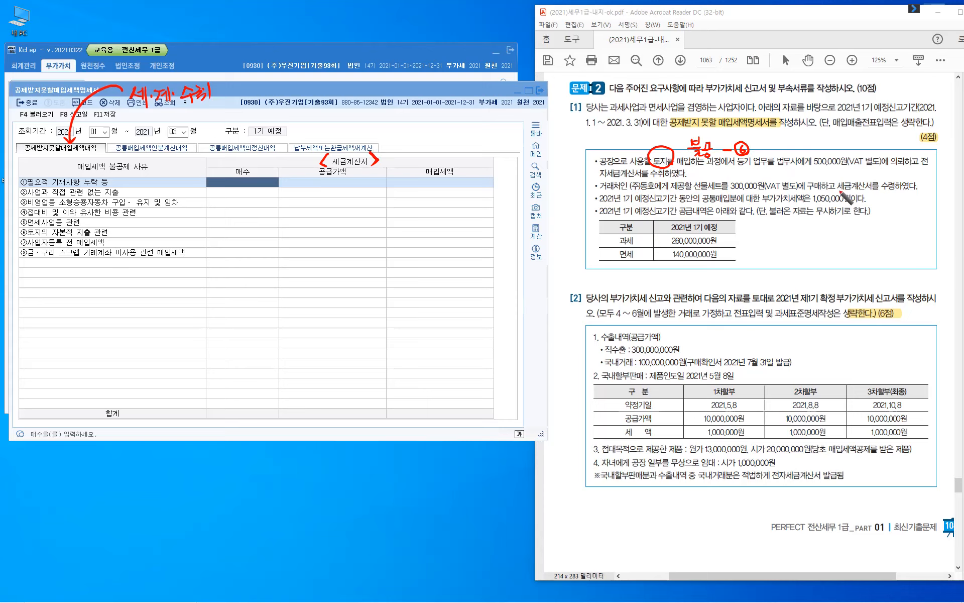
Put quotation marks around 세금계산서 in the gift-set condition and write 접대: ④ above 선물세트.
{"action": "left_click_drag", "start_coordinate": [836, 180], "coordinate": [874, 188]}
{"action": "mouse_move", "coordinate": [712, 179]}
{"action": "left_mouse_down"}
{"action": "mouse_move", "coordinate": [725, 171]}
{"action": "mouse_move", "coordinate": [757, 181]}
{"action": "left_mouse_up"}
{"action": "left_click", "coordinate": [763, 171]}
{"action": "left_click", "coordinate": [764, 176]}
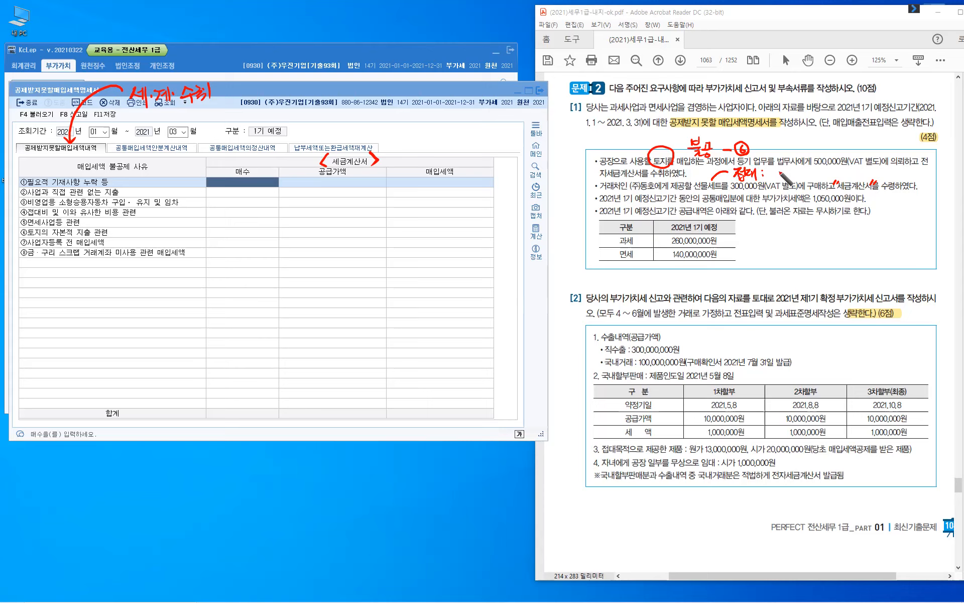
{"action": "left_click_drag", "start_coordinate": [777, 169], "coordinate": [782, 176]}
{"action": "mouse_move", "coordinate": [779, 171]}
{"action": "left_mouse_down"}
{"action": "mouse_move", "coordinate": [779, 179]}
{"action": "mouse_move", "coordinate": [779, 166]}
{"action": "left_mouse_up"}
Bracket the 부가가치세액 1,050,000원 text in the third condition and write 가액 10,500,000 beside it.
{"action": "left_click_drag", "start_coordinate": [762, 194], "coordinate": [761, 201]}
{"action": "left_click_drag", "start_coordinate": [865, 195], "coordinate": [893, 207]}
{"action": "left_click_drag", "start_coordinate": [903, 194], "coordinate": [903, 207]}
{"action": "mouse_move", "coordinate": [903, 201]}
{"action": "left_mouse_down"}
{"action": "mouse_move", "coordinate": [883, 230]}
{"action": "mouse_move", "coordinate": [901, 217]}
{"action": "left_mouse_up"}
{"action": "left_click", "coordinate": [896, 227]}
{"action": "left_click_drag", "start_coordinate": [906, 220], "coordinate": [932, 222]}
{"action": "left_click", "coordinate": [927, 224]}
{"action": "left_click_drag", "start_coordinate": [936, 221], "coordinate": [936, 222]}
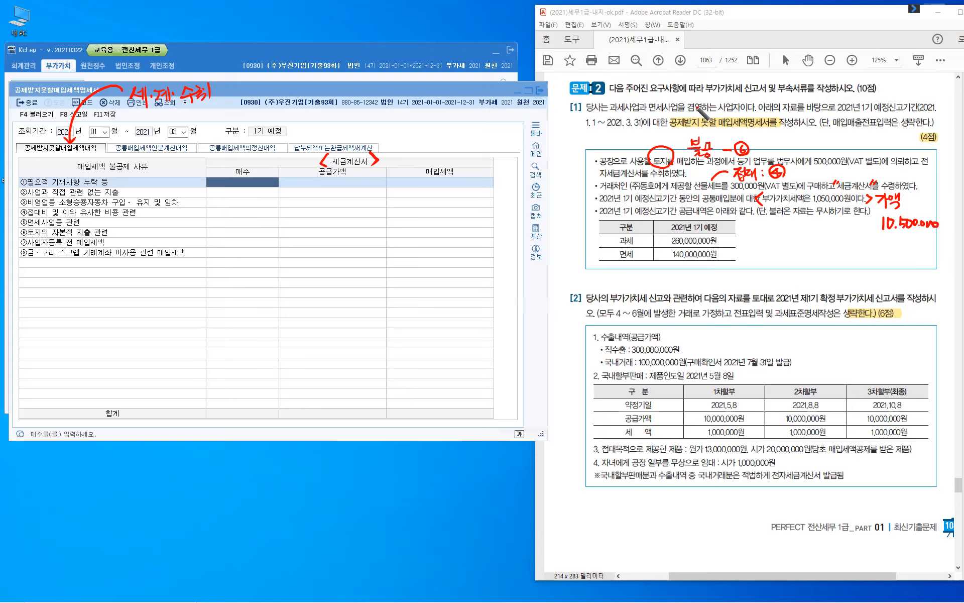
Mark 겸영, 예정신고 and 공통매입분 in the problem [1] text and write 안분 above 예정신고.
{"action": "mouse_move", "coordinate": [732, 99]}
{"action": "left_mouse_down"}
{"action": "mouse_move", "coordinate": [698, 103]}
{"action": "mouse_move", "coordinate": [708, 107]}
{"action": "mouse_move", "coordinate": [703, 95]}
{"action": "left_mouse_up"}
{"action": "left_click_drag", "start_coordinate": [874, 112], "coordinate": [899, 111]}
{"action": "left_click_drag", "start_coordinate": [704, 203], "coordinate": [729, 202]}
{"action": "left_click_drag", "start_coordinate": [885, 87], "coordinate": [885, 88]}
{"action": "left_click_drag", "start_coordinate": [891, 84], "coordinate": [891, 94]}
{"action": "left_click_drag", "start_coordinate": [883, 95], "coordinate": [907, 90]}
{"action": "left_click_drag", "start_coordinate": [899, 92], "coordinate": [906, 97]}
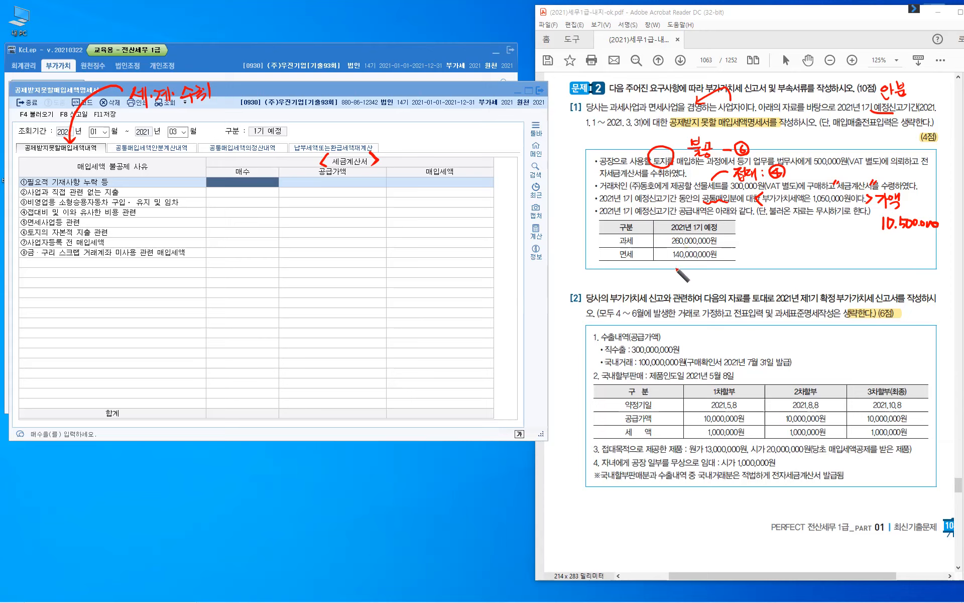
Write 4억 below the supply table and 35% with an arrow beside the 면세 amount.
{"action": "left_click_drag", "start_coordinate": [677, 264], "coordinate": [679, 272]}
{"action": "mouse_move", "coordinate": [676, 266]}
{"action": "left_mouse_down"}
{"action": "mouse_move", "coordinate": [676, 276]}
{"action": "mouse_move", "coordinate": [690, 267]}
{"action": "left_mouse_up"}
{"action": "left_click_drag", "start_coordinate": [690, 262], "coordinate": [690, 278]}
{"action": "left_click_drag", "start_coordinate": [731, 254], "coordinate": [747, 261]}
{"action": "left_click_drag", "start_coordinate": [757, 251], "coordinate": [756, 262]}
{"action": "left_click_drag", "start_coordinate": [758, 251], "coordinate": [771, 264]}
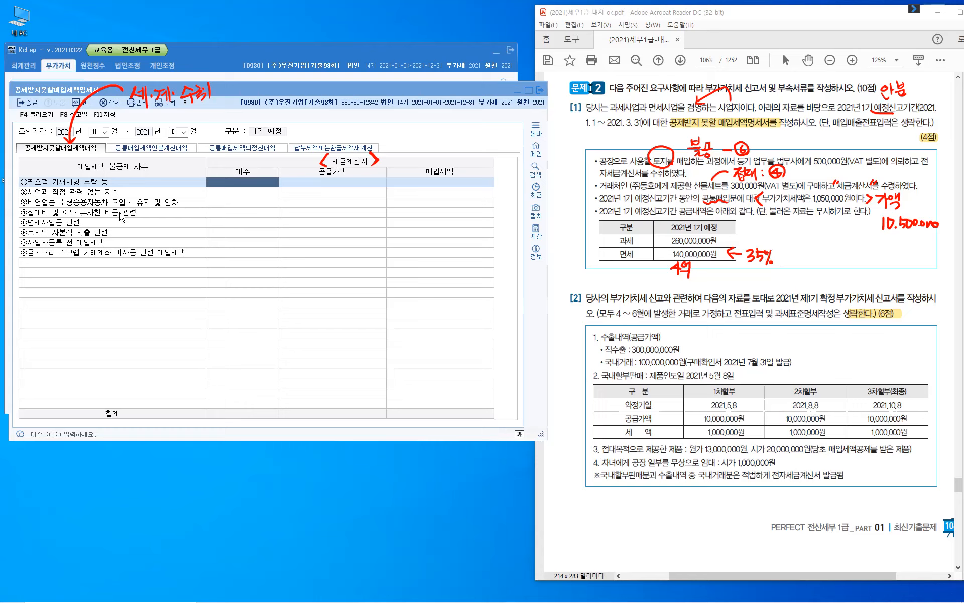
Enter 1 invoice, a supply value of 500,000 and input tax of 50,000 for ⑥토지의 자본적 지출 관련.
{"action": "left_click", "coordinate": [67, 154]}
{"action": "left_click", "coordinate": [252, 233]}
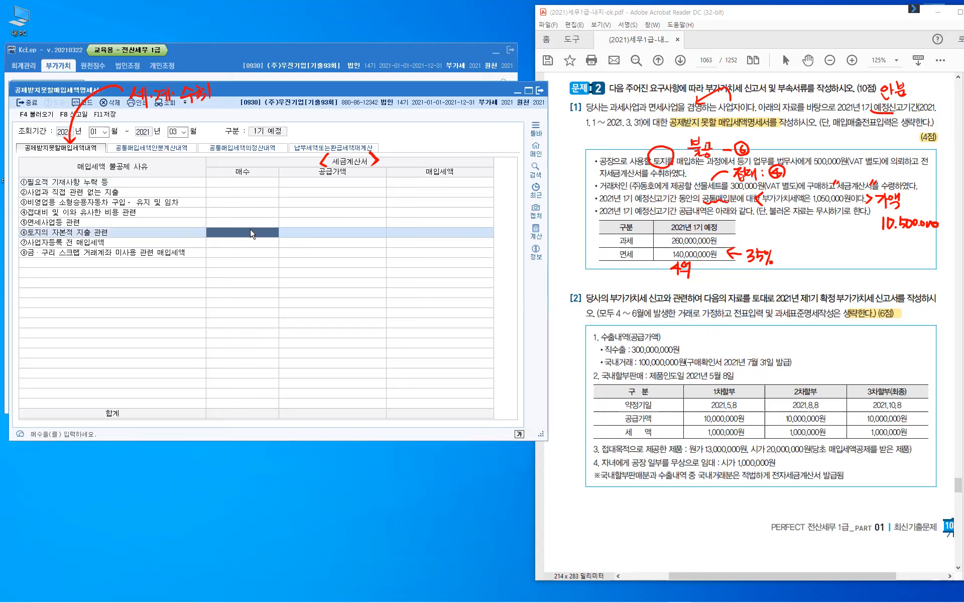
{"action": "type", "text": "1"}
{"action": "key", "text": "Return"}
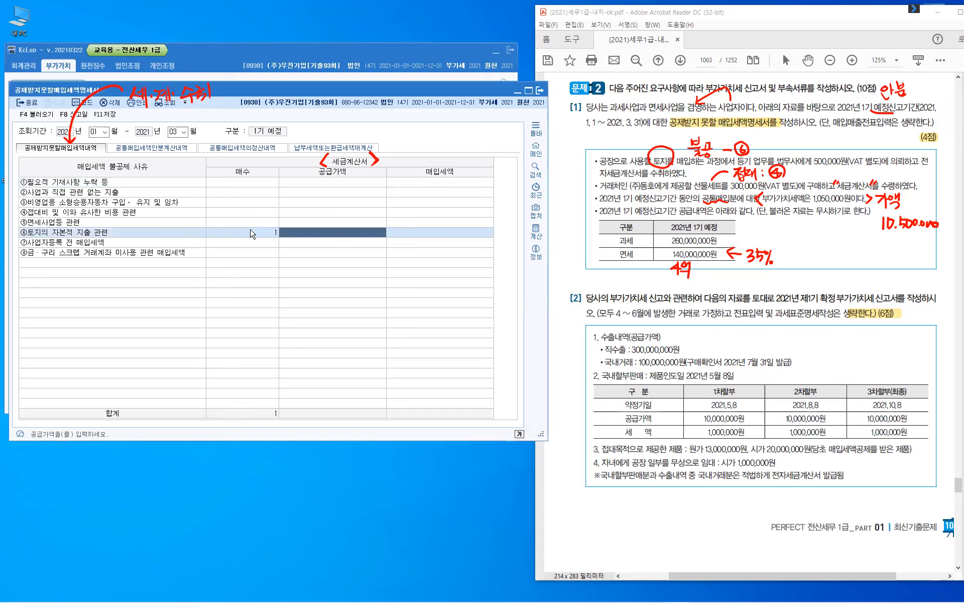
{"action": "type", "text": "500000"}
{"action": "key", "text": "Return"}
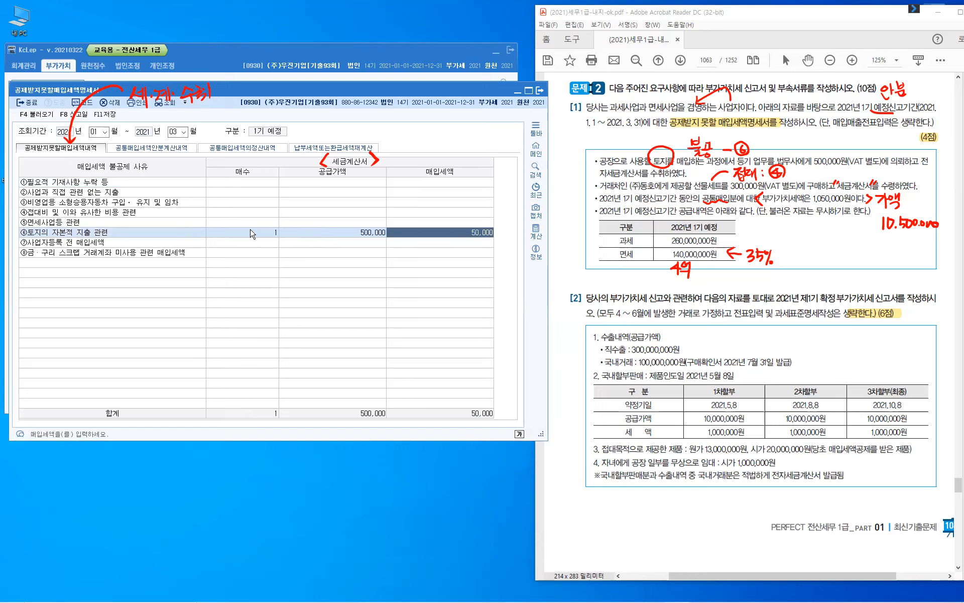
{"action": "key", "text": "Return"}
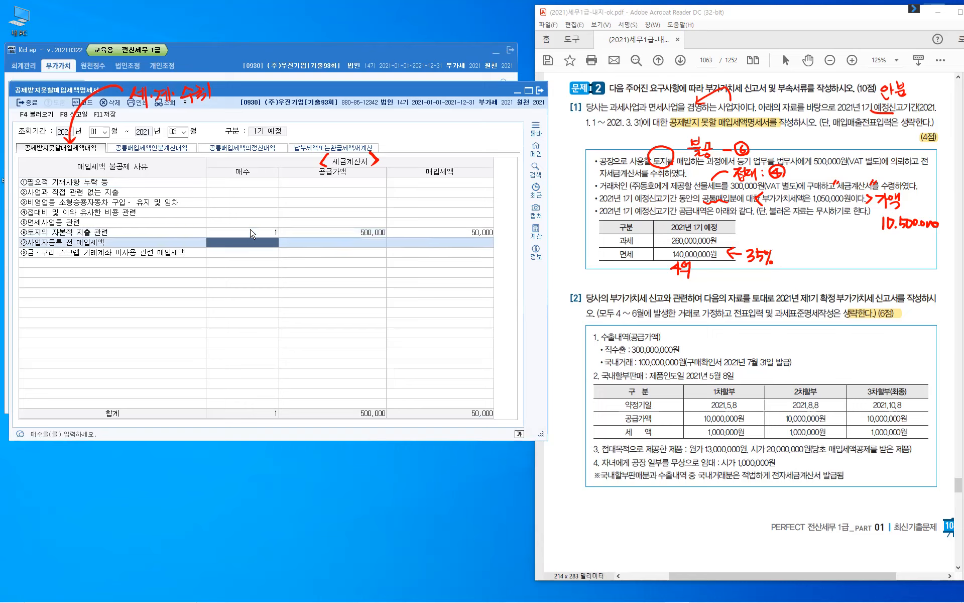
Enter 1 invoice, a supply value of 300,000 and input tax of 30,000 for ④접대비 및 이와 유사한 비용 관련.
{"action": "left_click", "coordinate": [257, 215]}
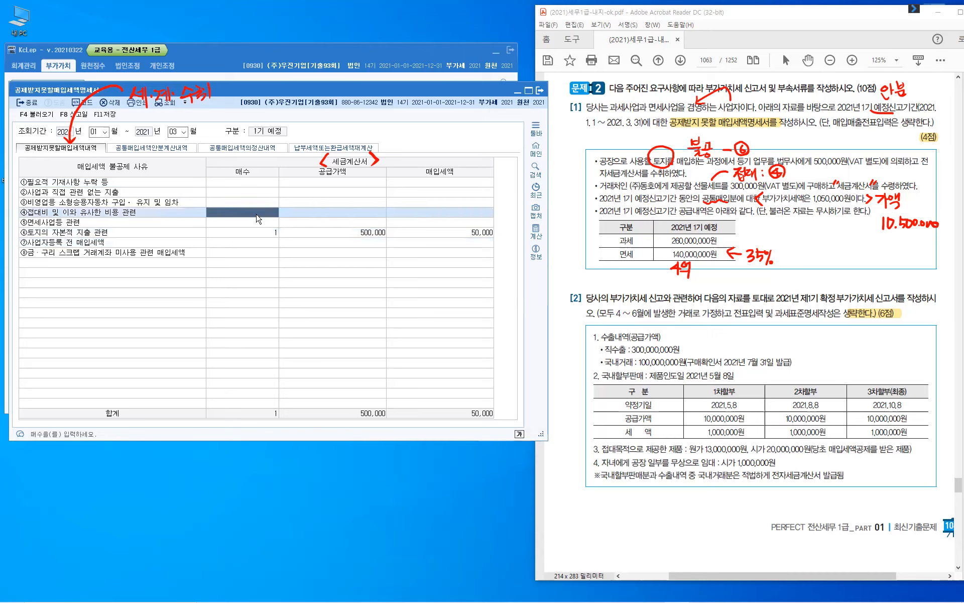
{"action": "type", "text": "1"}
{"action": "key", "text": "Return"}
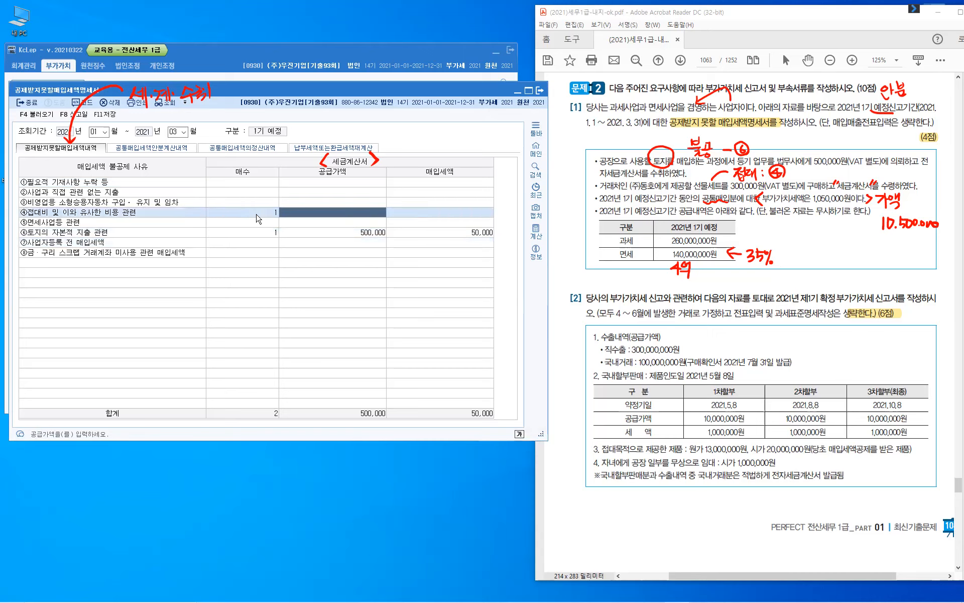
{"action": "type", "text": "300,000"}
{"action": "key", "text": "Return"}
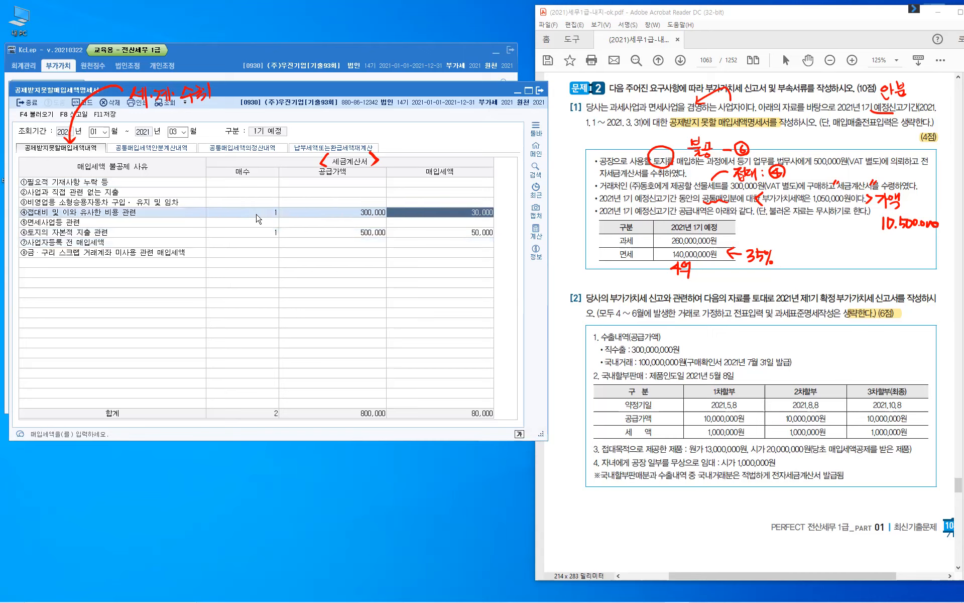
{"action": "key", "text": "Return"}
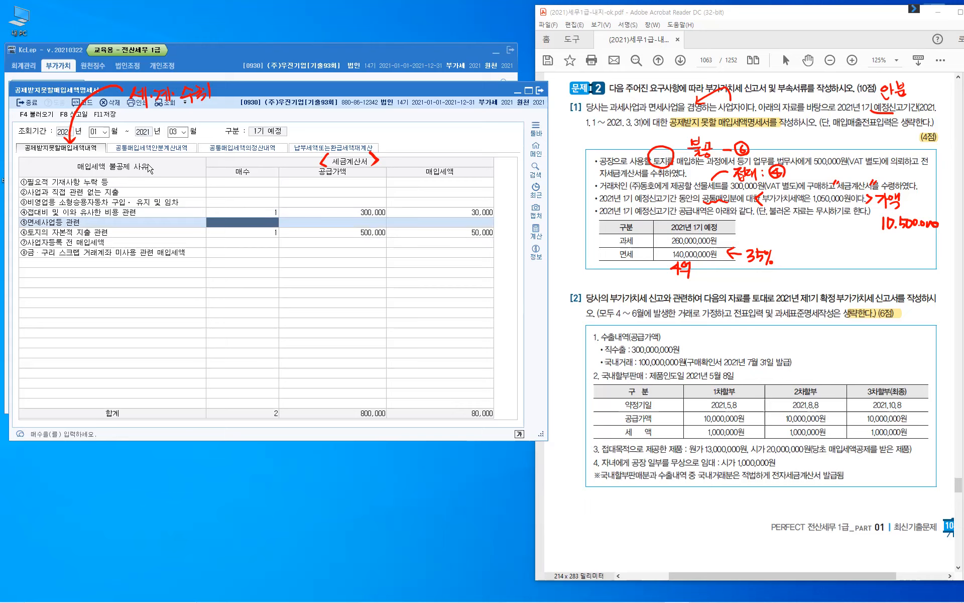
In 공통매입세액안분계산내역, choose formula 1.당해과세기간의 공급가액기준 without loading voucher data, and narrow the 구분 column.
{"action": "left_click", "coordinate": [145, 148]}
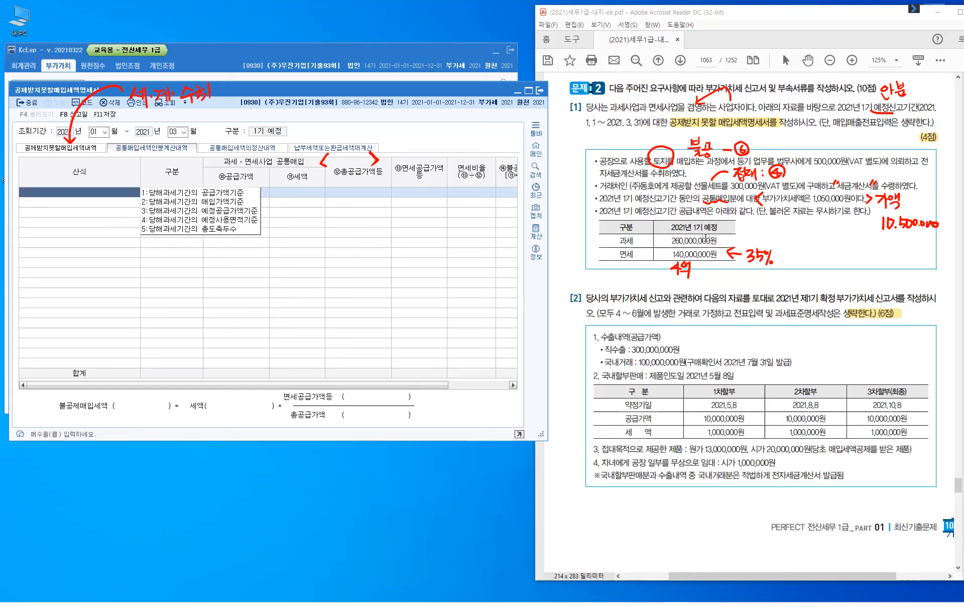
{"action": "double_click", "coordinate": [693, 217]}
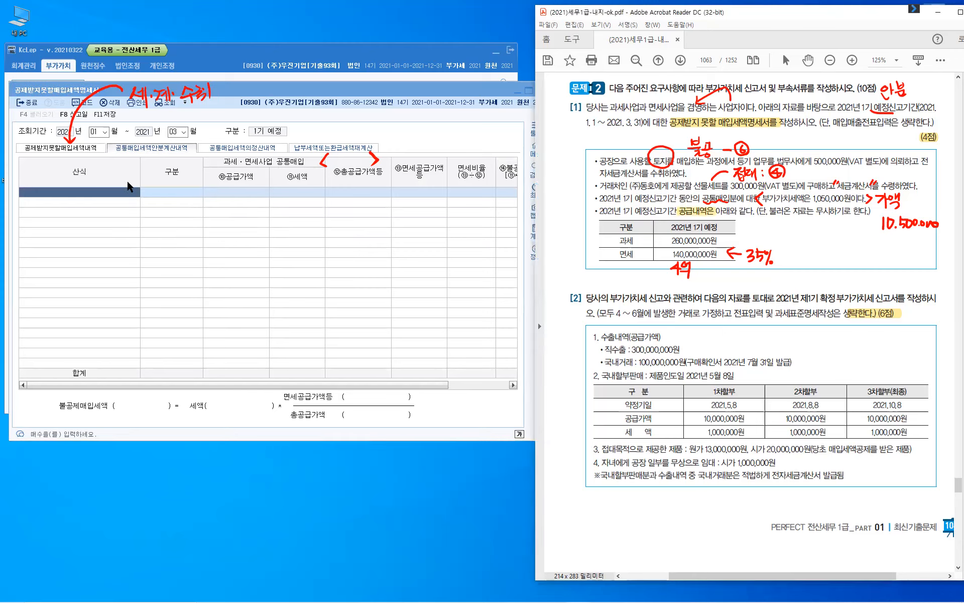
{"action": "left_click", "coordinate": [128, 197]}
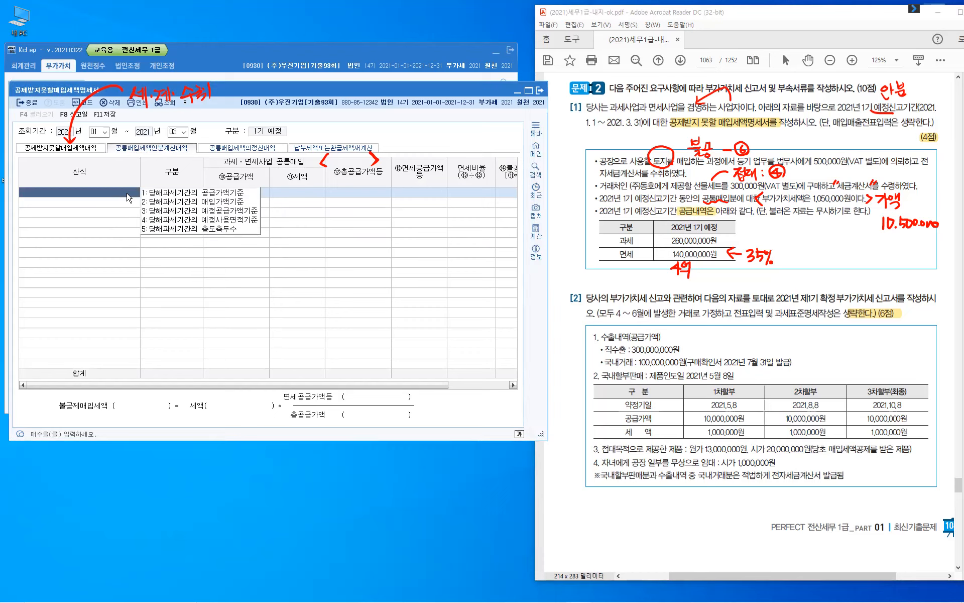
{"action": "left_click", "coordinate": [166, 195]}
{"action": "left_click", "coordinate": [219, 194]}
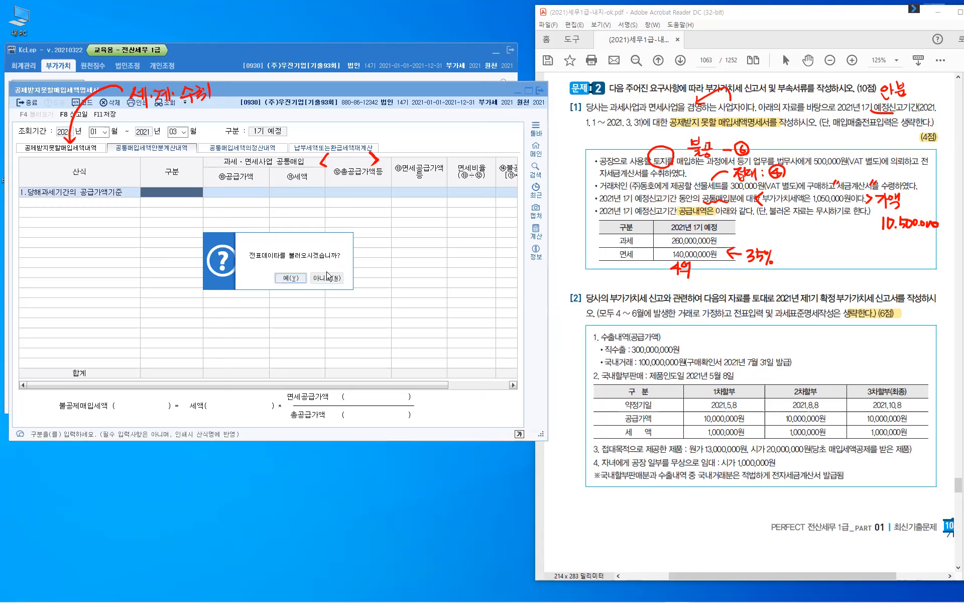
{"action": "left_click", "coordinate": [327, 279]}
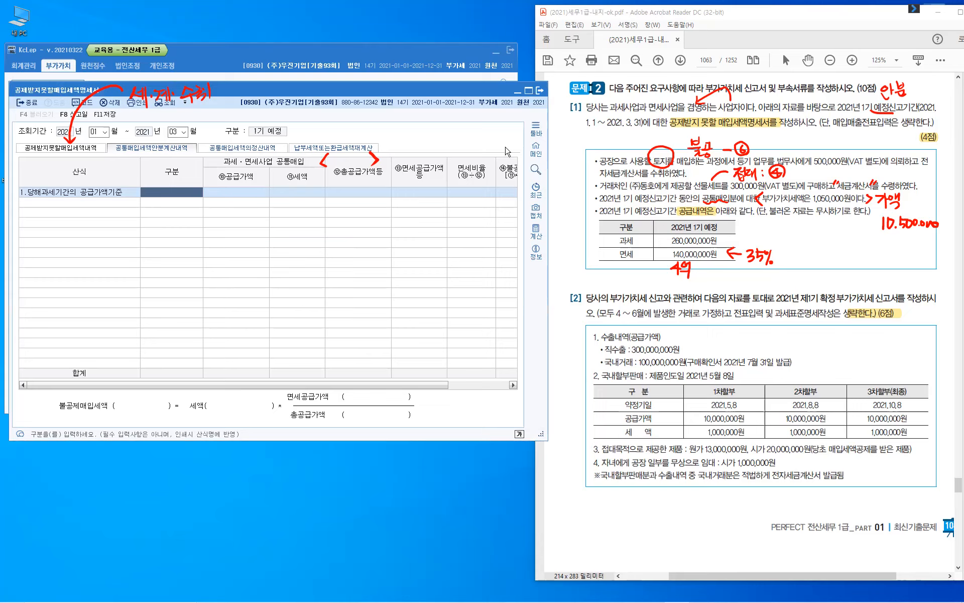
{"action": "left_click_drag", "start_coordinate": [201, 164], "coordinate": [148, 190]}
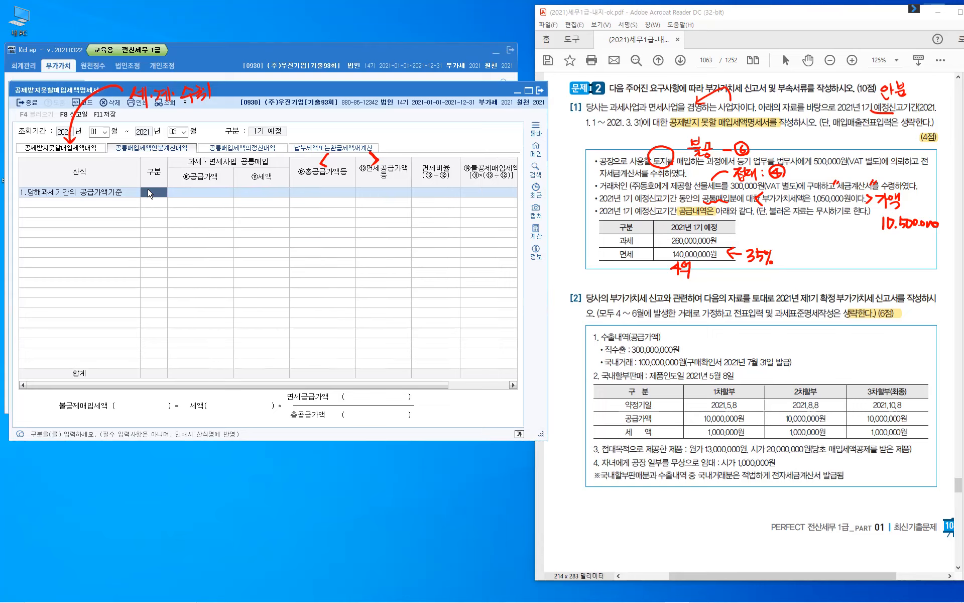
Enter the common purchase's 공급가액 as 10,500,000 and accept 1,050,000 as its 세액.
{"action": "left_click", "coordinate": [191, 194]}
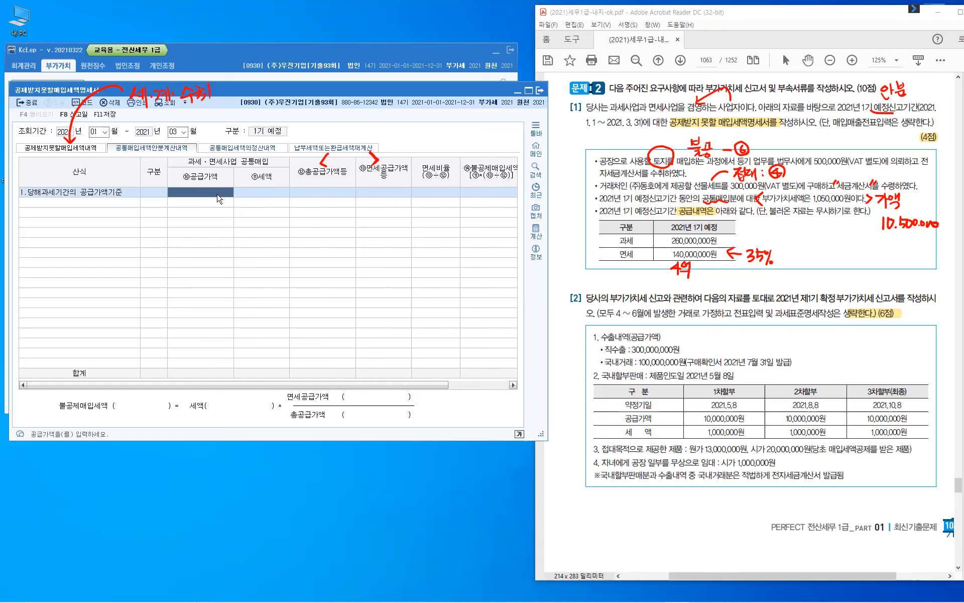
{"action": "type", "text": "10500000"}
{"action": "key", "text": "Return"}
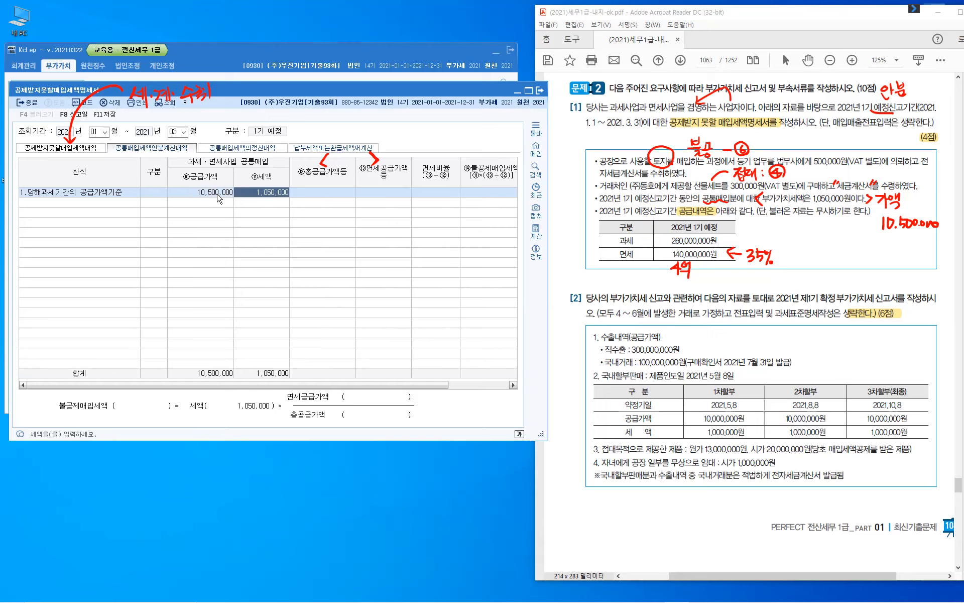
{"action": "key", "text": "Return"}
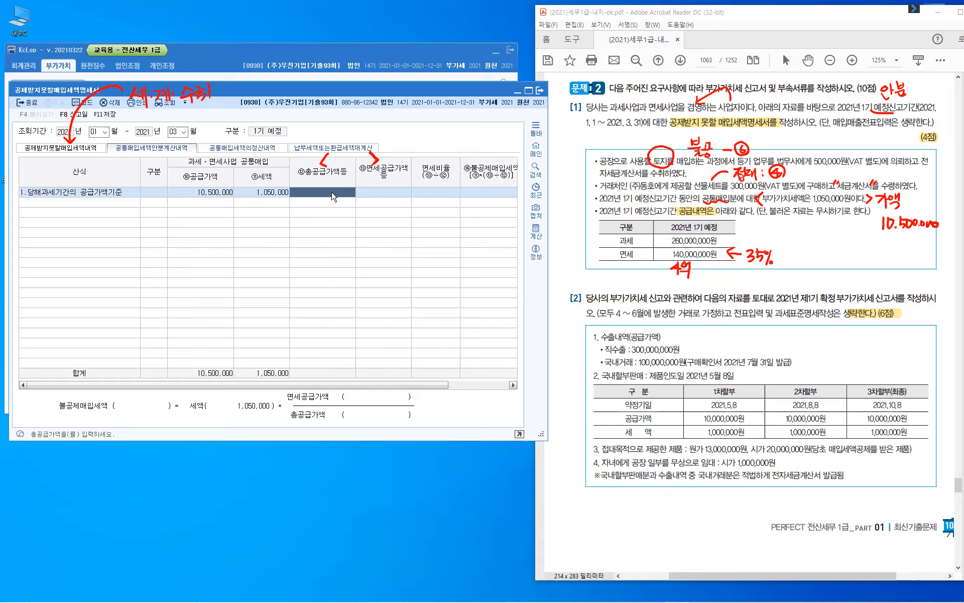
Enter 총공급가액 400,000,000 and 면세공급가액 140,000,000, fit all columns into view, and accept the calculated 면세비율 and 불공제매입세액.
{"action": "type", "text": "400000000"}
{"action": "key", "text": "Return"}
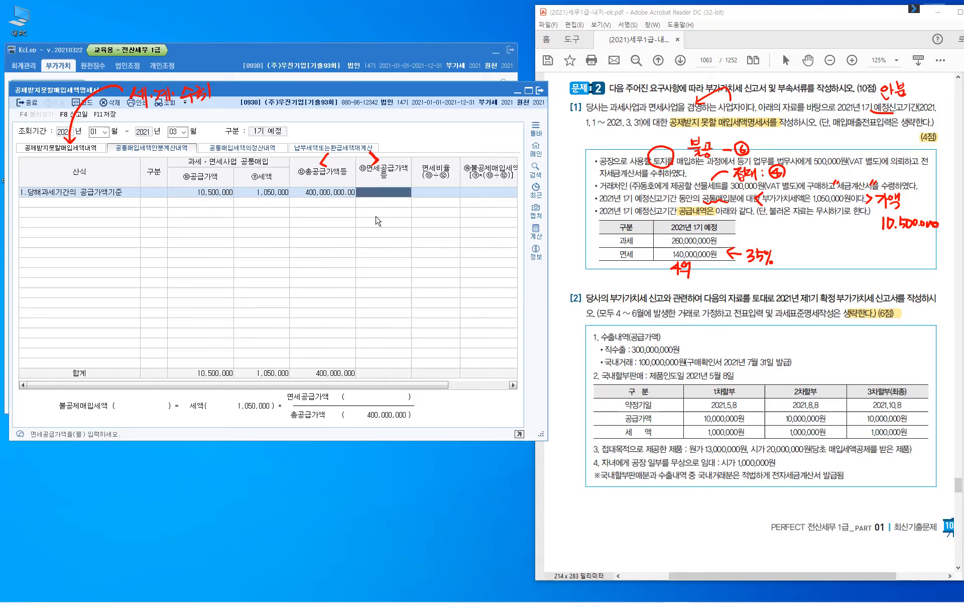
{"action": "type", "text": "140,000,"}
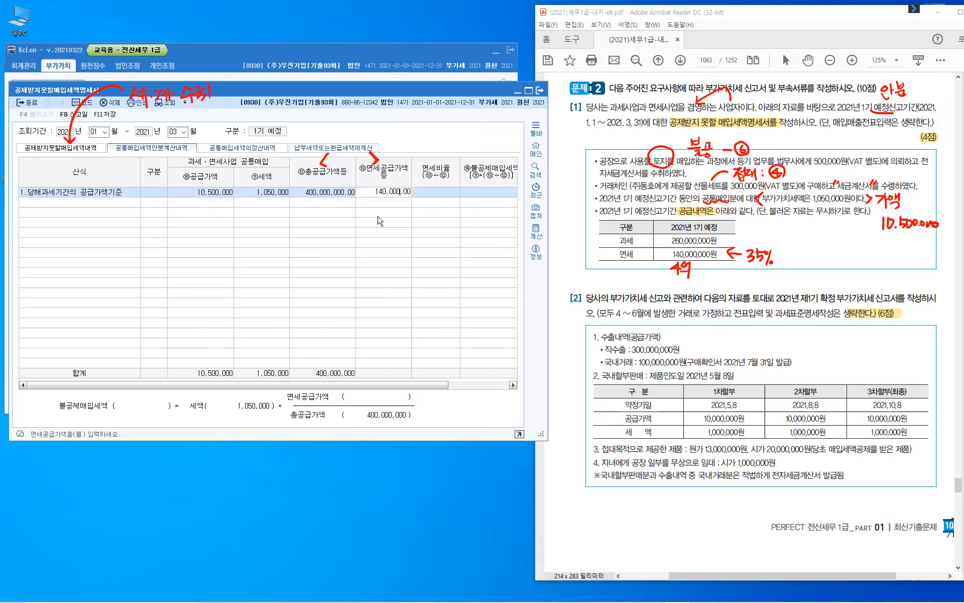
{"action": "type", "text": "000"}
{"action": "key", "text": "Return"}
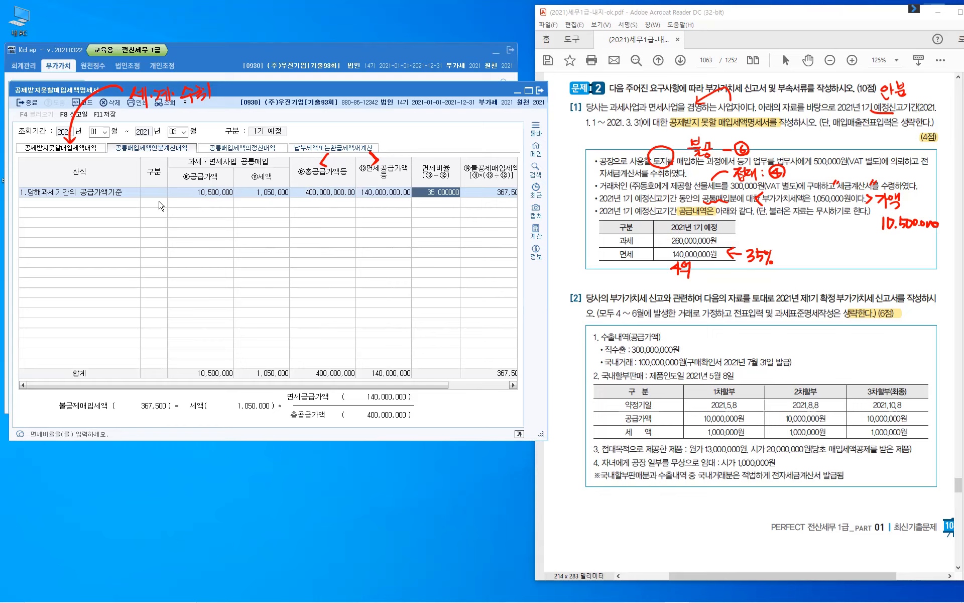
{"action": "left_click_drag", "start_coordinate": [129, 177], "coordinate": [127, 177]}
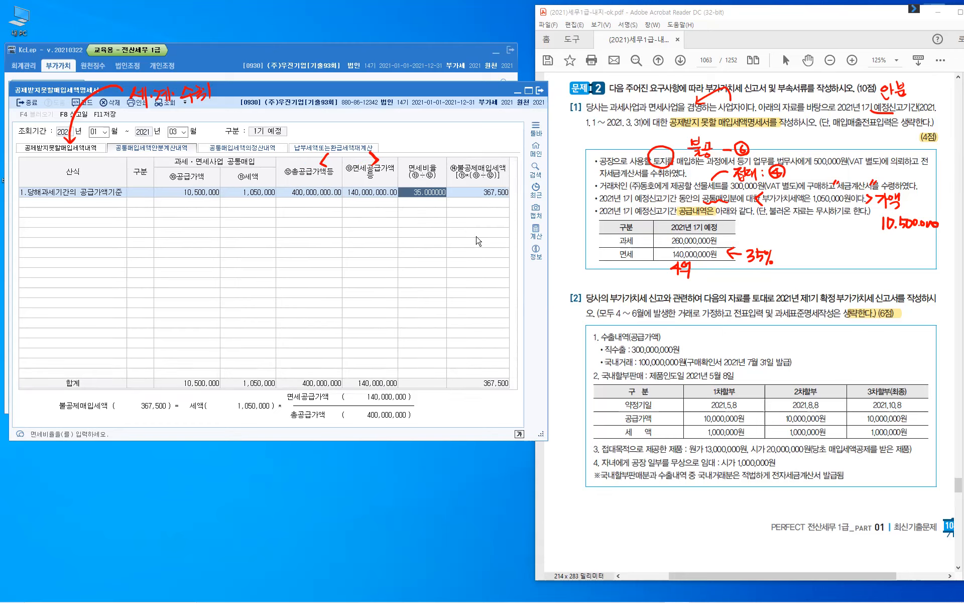
{"action": "key", "text": "Return"}
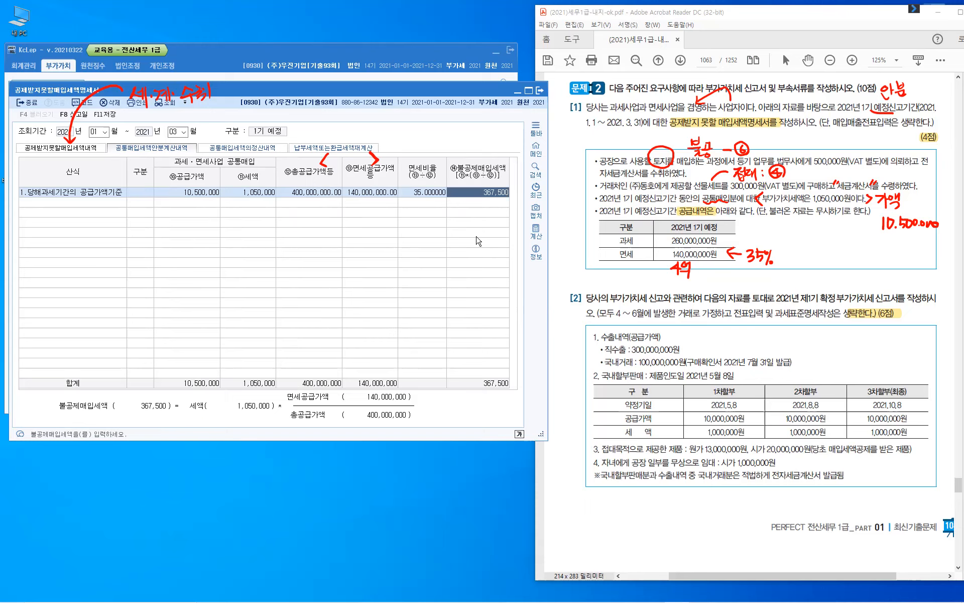
{"action": "key", "text": "Return"}
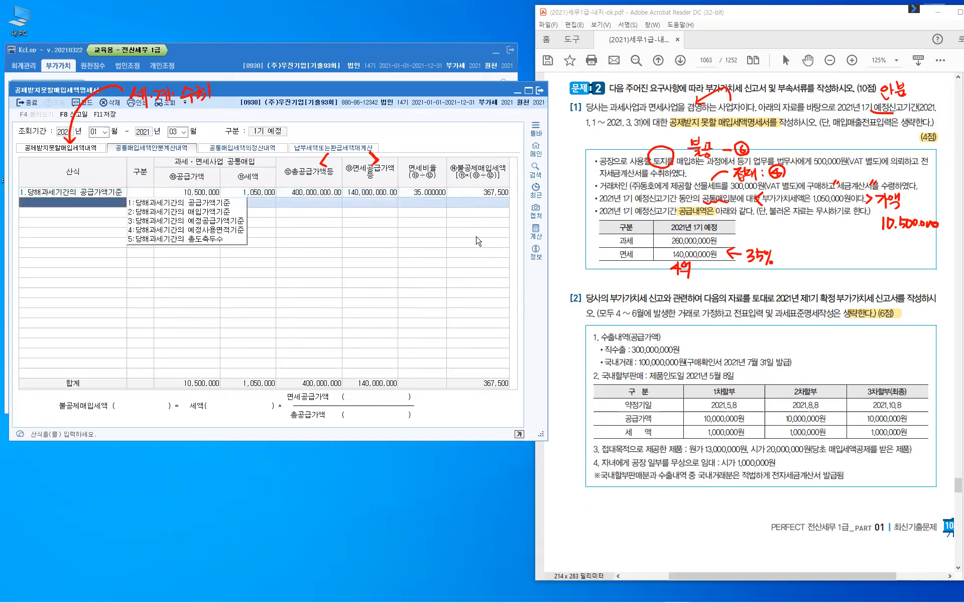
Clear the pen annotations, then save and close 공제받지못할매입세액명세서.
{"action": "key", "text": "Escape"}
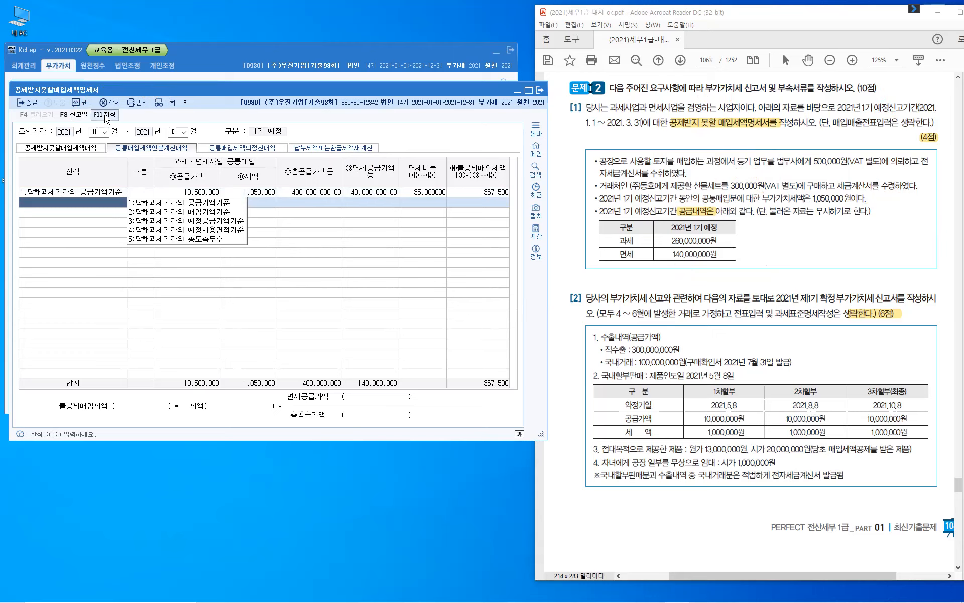
{"action": "left_click", "coordinate": [105, 115]}
{"action": "key", "text": "Escape"}
{"action": "key", "text": "Escape"}
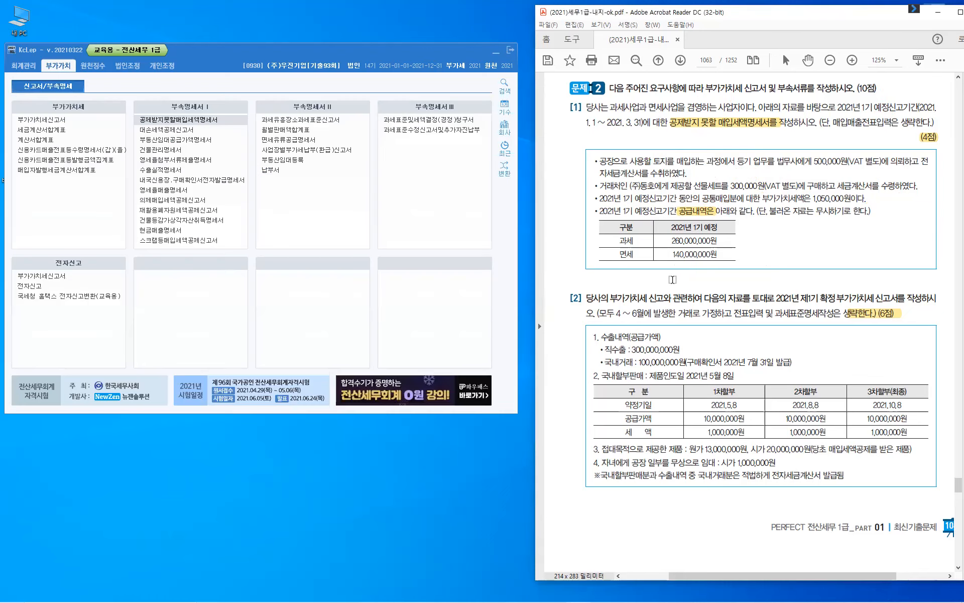
Highlight 부가가치세 신고서를 and 4 ~ 6월에 in the problem [2] instructions.
{"action": "scroll", "coordinate": [672, 280], "scroll_direction": "down", "scroll_amount": 3}
{"action": "scroll", "coordinate": [672, 279], "scroll_direction": "down", "scroll_amount": 2}
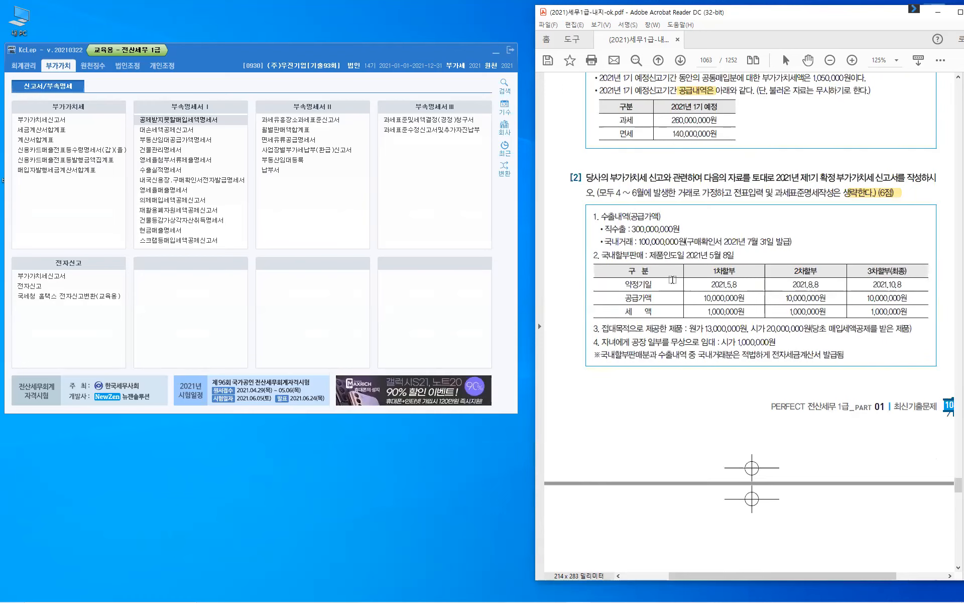
{"action": "scroll", "coordinate": [672, 279], "scroll_direction": "down", "scroll_amount": 2}
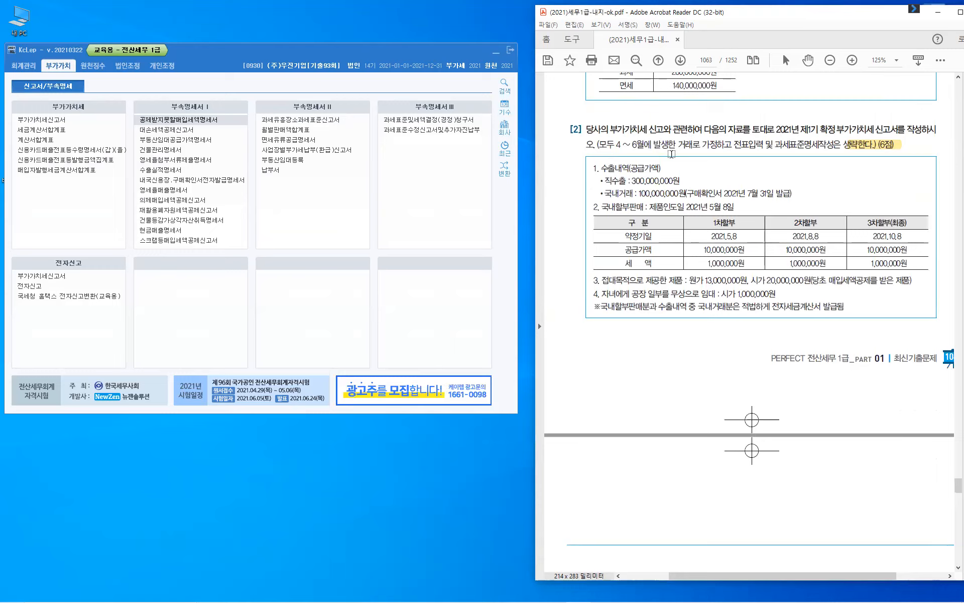
{"action": "left_click_drag", "start_coordinate": [860, 127], "coordinate": [879, 136]}
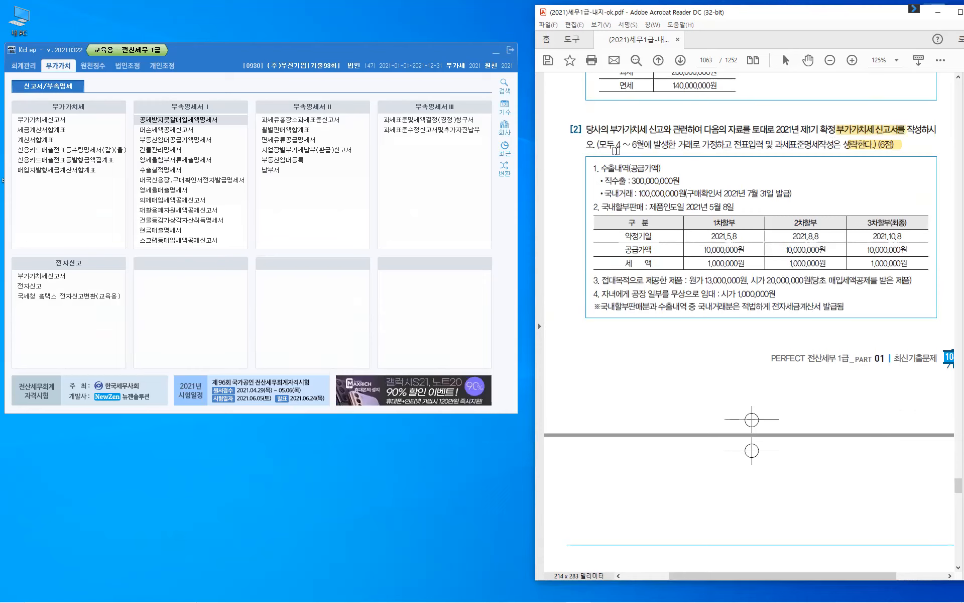
{"action": "left_click_drag", "start_coordinate": [616, 144], "coordinate": [653, 145]}
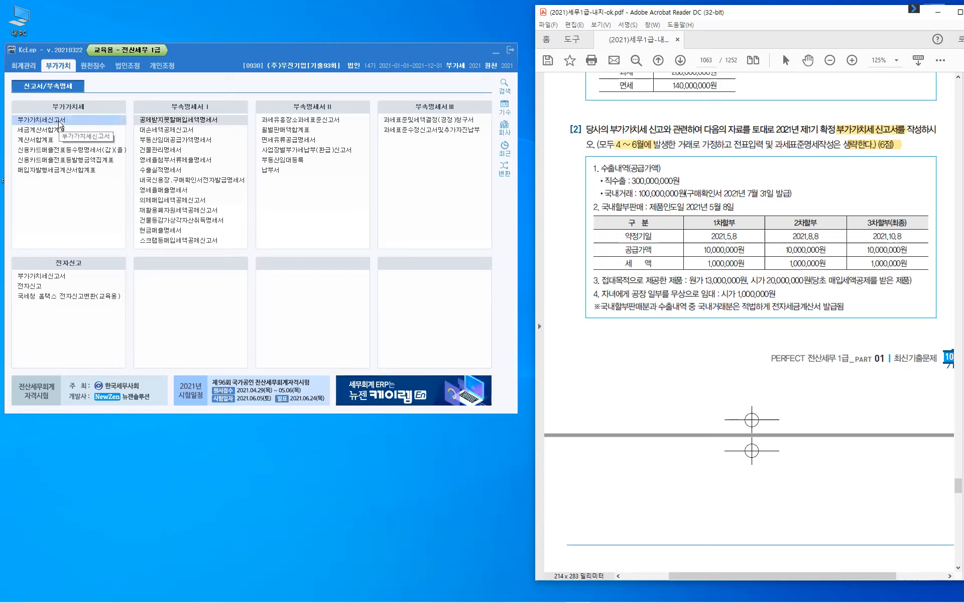
Open 부가가치세신고서 beside the problem text and set the inquiry period to April 1 through June 30, 2021.
{"action": "left_click", "coordinate": [60, 123]}
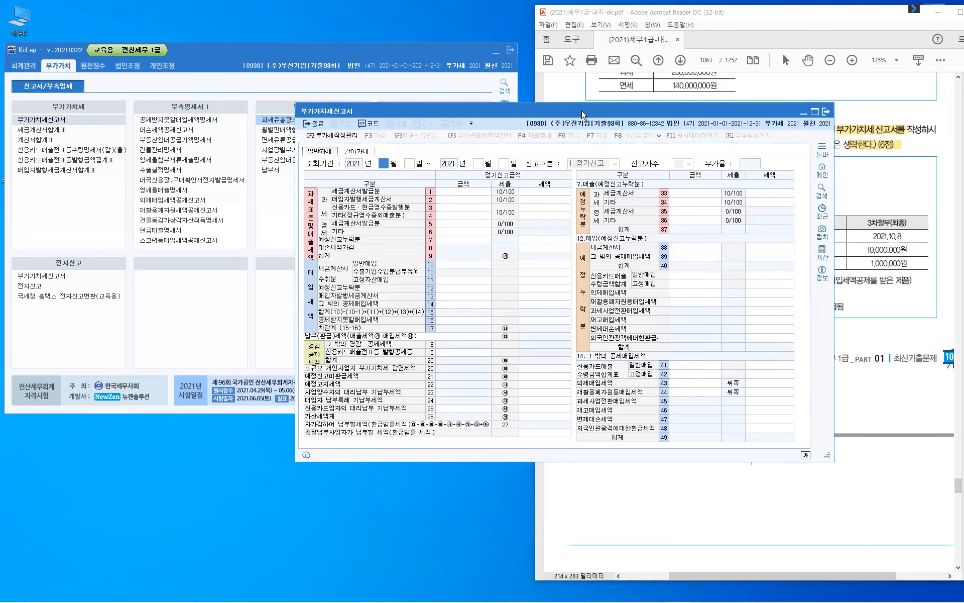
{"action": "left_click_drag", "start_coordinate": [581, 111], "coordinate": [295, 94]}
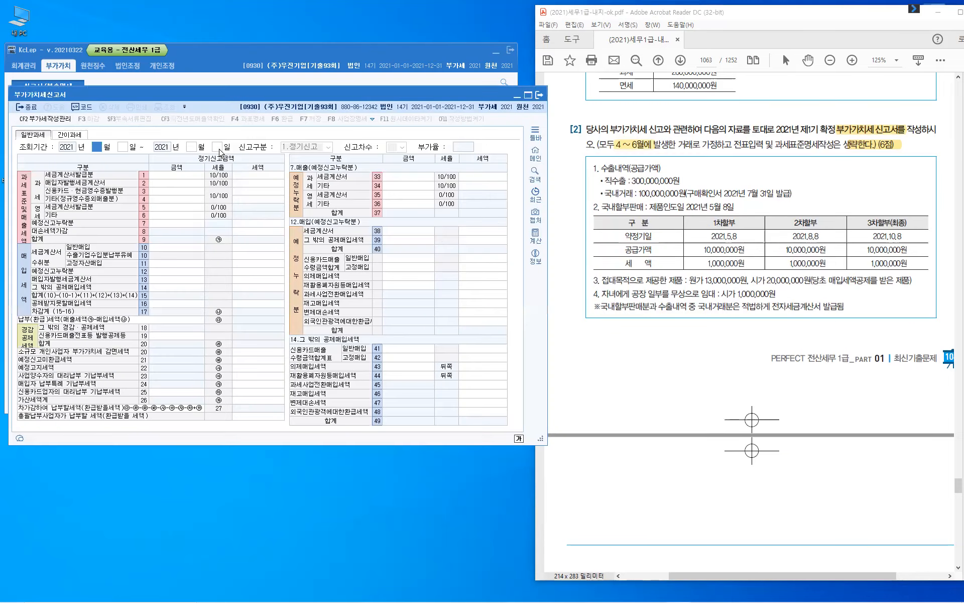
{"action": "type", "text": "4"}
{"action": "key", "text": "Return"}
{"action": "key", "text": "Return"}
{"action": "type", "text": "6"}
{"action": "key", "text": "Return"}
{"action": "key", "text": "Return"}
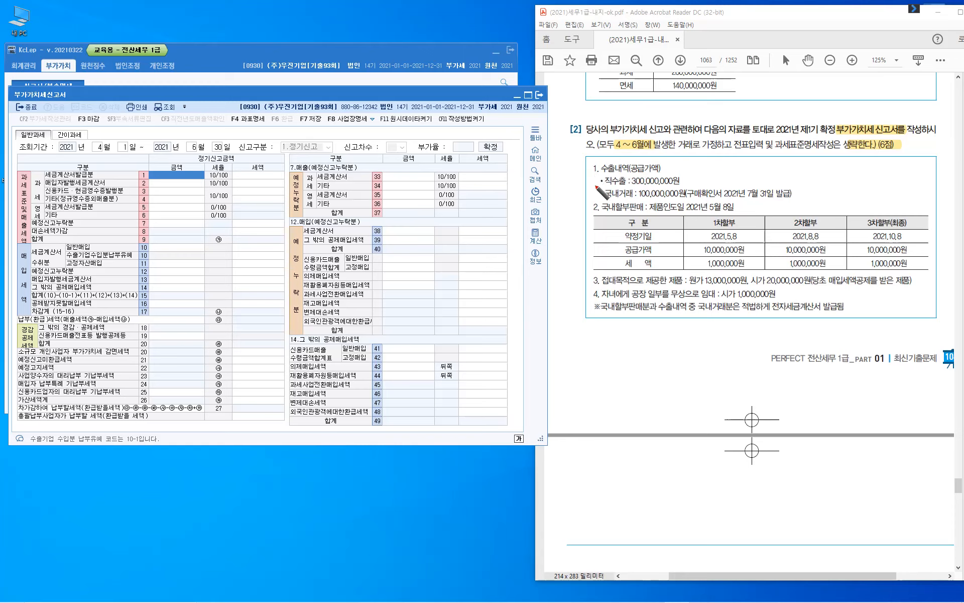
Mark the 직수출 line with 영 and (6), and write 내국신용장, 구매확인서 – 공급전 개설 above problem [2].
{"action": "left_click_drag", "start_coordinate": [590, 180], "coordinate": [596, 182]}
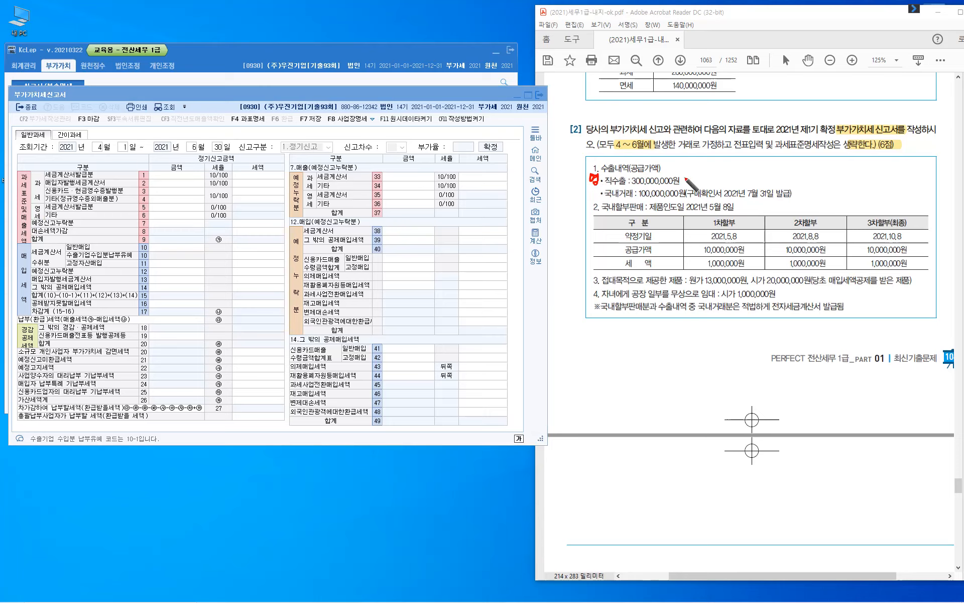
{"action": "left_click_drag", "start_coordinate": [686, 176], "coordinate": [694, 186]}
{"action": "left_click_drag", "start_coordinate": [593, 96], "coordinate": [599, 102]}
{"action": "left_click_drag", "start_coordinate": [601, 95], "coordinate": [601, 103]}
{"action": "left_click_drag", "start_coordinate": [605, 93], "coordinate": [606, 105]}
{"action": "left_click_drag", "start_coordinate": [609, 95], "coordinate": [660, 105]}
{"action": "left_click_drag", "start_coordinate": [664, 95], "coordinate": [679, 104]}
{"action": "mouse_move", "coordinate": [681, 92]}
{"action": "left_mouse_down"}
{"action": "mouse_move", "coordinate": [682, 106]}
{"action": "mouse_move", "coordinate": [711, 105]}
{"action": "left_mouse_up"}
{"action": "mouse_move", "coordinate": [713, 93]}
{"action": "left_mouse_down"}
{"action": "mouse_move", "coordinate": [717, 105]}
{"action": "mouse_move", "coordinate": [731, 96]}
{"action": "mouse_move", "coordinate": [757, 102]}
{"action": "left_mouse_up"}
{"action": "mouse_move", "coordinate": [764, 93]}
{"action": "left_mouse_down"}
{"action": "mouse_move", "coordinate": [779, 97]}
{"action": "mouse_move", "coordinate": [775, 107]}
{"action": "mouse_move", "coordinate": [790, 100]}
{"action": "left_mouse_up"}
{"action": "left_click_drag", "start_coordinate": [794, 89], "coordinate": [805, 102]}
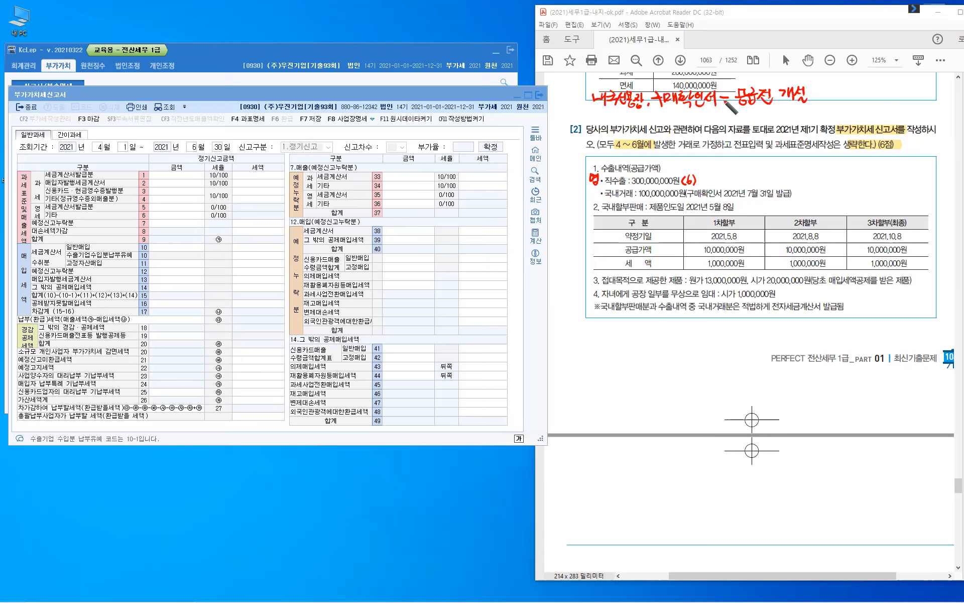
Add a second branch to the note reading 공급후 개설, with an arrow from the 과세 wording to 영세전환.
{"action": "left_click_drag", "start_coordinate": [708, 100], "coordinate": [726, 117]}
{"action": "left_click_drag", "start_coordinate": [741, 115], "coordinate": [757, 116]}
{"action": "left_click_drag", "start_coordinate": [748, 118], "coordinate": [762, 117]}
{"action": "left_click_drag", "start_coordinate": [755, 118], "coordinate": [755, 125]}
{"action": "left_click_drag", "start_coordinate": [761, 118], "coordinate": [760, 122]}
{"action": "left_click_drag", "start_coordinate": [768, 108], "coordinate": [772, 110]}
{"action": "left_click_drag", "start_coordinate": [765, 113], "coordinate": [774, 112]}
{"action": "left_click_drag", "start_coordinate": [770, 114], "coordinate": [777, 121]}
{"action": "mouse_move", "coordinate": [771, 121]}
{"action": "left_mouse_down"}
{"action": "mouse_move", "coordinate": [771, 129]}
{"action": "mouse_move", "coordinate": [788, 122]}
{"action": "left_mouse_up"}
{"action": "left_click_drag", "start_coordinate": [794, 111], "coordinate": [798, 115]}
{"action": "left_click_drag", "start_coordinate": [799, 109], "coordinate": [799, 123]}
{"action": "mouse_move", "coordinate": [805, 110]}
{"action": "left_mouse_down"}
{"action": "mouse_move", "coordinate": [801, 118]}
{"action": "mouse_move", "coordinate": [812, 112]}
{"action": "left_mouse_up"}
{"action": "mouse_move", "coordinate": [812, 107]}
{"action": "left_mouse_down"}
{"action": "mouse_move", "coordinate": [815, 121]}
{"action": "mouse_move", "coordinate": [832, 116]}
{"action": "left_mouse_up"}
{"action": "left_click", "coordinate": [819, 117]}
{"action": "left_click_drag", "start_coordinate": [829, 112], "coordinate": [829, 116]}
{"action": "left_click_drag", "start_coordinate": [826, 116], "coordinate": [838, 118]}
{"action": "left_click_drag", "start_coordinate": [838, 113], "coordinate": [841, 117]}
{"action": "left_click_drag", "start_coordinate": [843, 111], "coordinate": [850, 111]}
{"action": "left_click_drag", "start_coordinate": [850, 105], "coordinate": [854, 119]}
{"action": "left_click_drag", "start_coordinate": [857, 106], "coordinate": [864, 112]}
{"action": "left_click_drag", "start_coordinate": [860, 115], "coordinate": [869, 111]}
{"action": "left_click_drag", "start_coordinate": [865, 115], "coordinate": [860, 121]}
{"action": "left_click_drag", "start_coordinate": [869, 113], "coordinate": [869, 118]}
{"action": "left_click_drag", "start_coordinate": [861, 121], "coordinate": [893, 110]}
{"action": "left_click_drag", "start_coordinate": [894, 112], "coordinate": [898, 111]}
{"action": "left_click_drag", "start_coordinate": [898, 106], "coordinate": [899, 117]}
{"action": "left_click_drag", "start_coordinate": [896, 118], "coordinate": [896, 118]}
{"action": "left_click_drag", "start_coordinate": [904, 109], "coordinate": [908, 118]}
{"action": "left_click_drag", "start_coordinate": [911, 107], "coordinate": [913, 116]}
{"action": "left_click_drag", "start_coordinate": [920, 107], "coordinate": [920, 119]}
{"action": "left_click_drag", "start_coordinate": [924, 105], "coordinate": [926, 107]}
{"action": "left_click_drag", "start_coordinate": [922, 109], "coordinate": [925, 111]}
{"action": "left_click_drag", "start_coordinate": [929, 106], "coordinate": [931, 118]}
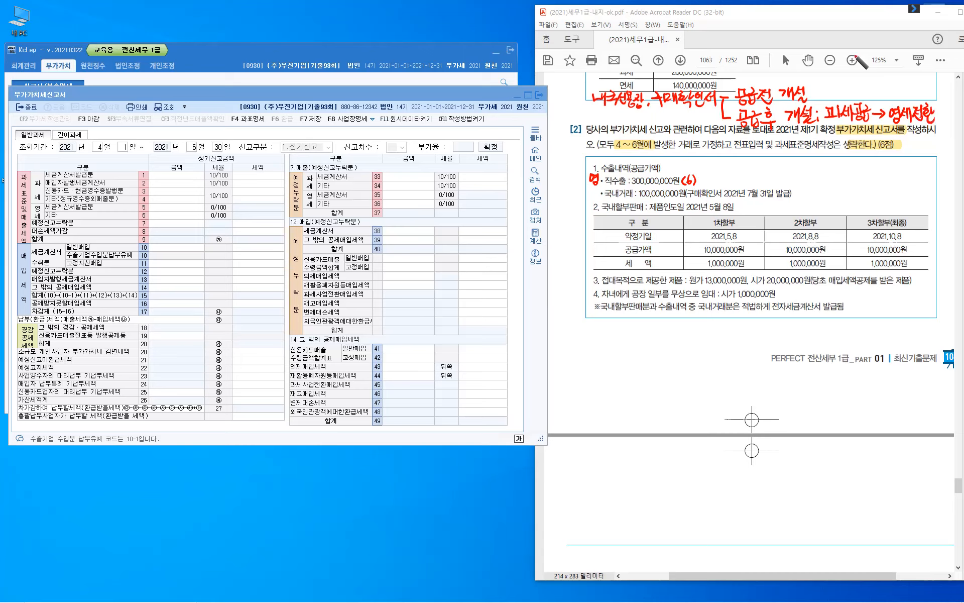
Draw a bracket joining the 과세 wording and 영세전환, and write 수정세금계산서 above it.
{"action": "left_click_drag", "start_coordinate": [843, 97], "coordinate": [913, 98]}
{"action": "left_click_drag", "start_coordinate": [852, 50], "coordinate": [849, 58]}
{"action": "left_click_drag", "start_coordinate": [852, 52], "coordinate": [856, 62]}
{"action": "mouse_move", "coordinate": [851, 64]}
{"action": "left_mouse_down"}
{"action": "mouse_move", "coordinate": [851, 74]}
{"action": "mouse_move", "coordinate": [856, 65]}
{"action": "left_mouse_up"}
{"action": "left_click_drag", "start_coordinate": [859, 60], "coordinate": [866, 59]}
{"action": "left_click_drag", "start_coordinate": [866, 55], "coordinate": [866, 66]}
{"action": "left_click_drag", "start_coordinate": [862, 66], "coordinate": [863, 67]}
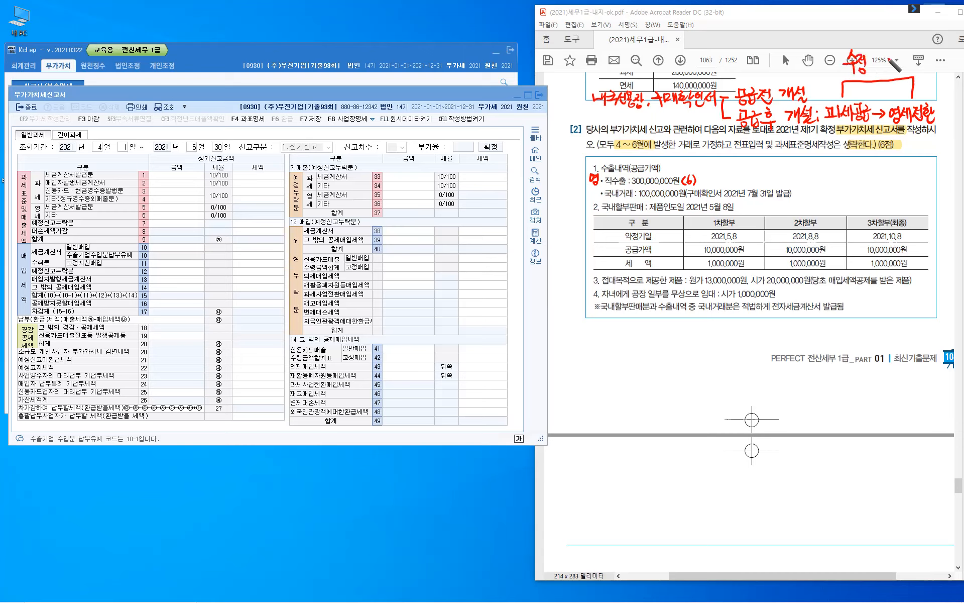
{"action": "left_click_drag", "start_coordinate": [870, 56], "coordinate": [867, 70]}
{"action": "left_click_drag", "start_coordinate": [870, 62], "coordinate": [874, 69]}
{"action": "left_click_drag", "start_coordinate": [874, 62], "coordinate": [877, 63]}
{"action": "mouse_move", "coordinate": [877, 55]}
{"action": "left_mouse_down"}
{"action": "mouse_move", "coordinate": [877, 71]}
{"action": "mouse_move", "coordinate": [891, 63]}
{"action": "left_mouse_up"}
{"action": "mouse_move", "coordinate": [885, 63]}
{"action": "left_mouse_down"}
{"action": "mouse_move", "coordinate": [884, 73]}
{"action": "mouse_move", "coordinate": [893, 68]}
{"action": "left_mouse_up"}
{"action": "left_click_drag", "start_coordinate": [896, 62], "coordinate": [899, 62]}
{"action": "left_click_drag", "start_coordinate": [899, 56], "coordinate": [900, 69]}
{"action": "left_click_drag", "start_coordinate": [904, 55], "coordinate": [906, 66]}
{"action": "left_click_drag", "start_coordinate": [910, 61], "coordinate": [912, 65]}
{"action": "left_click_drag", "start_coordinate": [915, 56], "coordinate": [916, 68]}
{"action": "left_click_drag", "start_coordinate": [908, 67], "coordinate": [917, 73]}
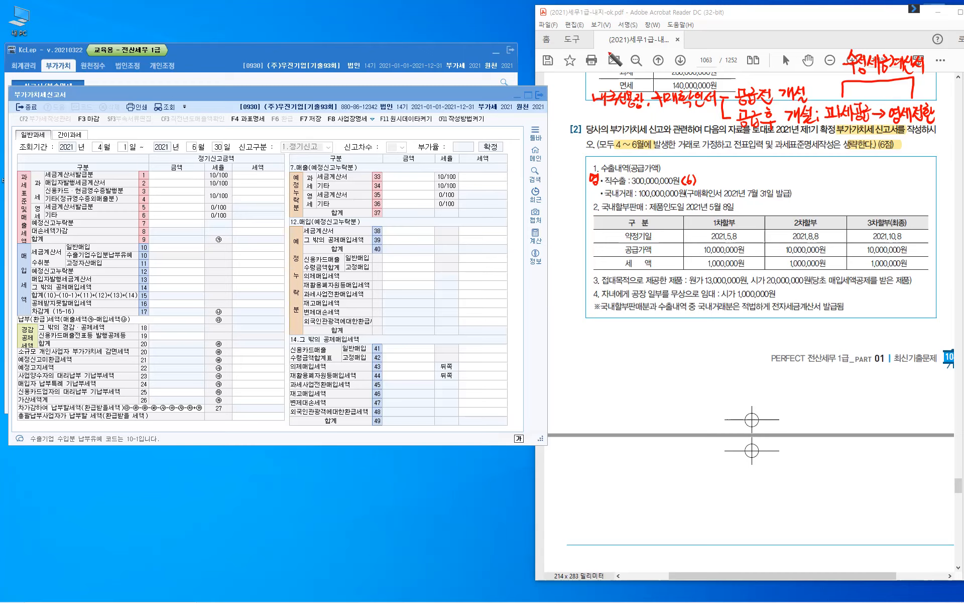
Write the deadlines 1기: 7/25 and 2기: 익년 1/25 above the 내국신용장, 구매확인서 note.
{"action": "left_click_drag", "start_coordinate": [608, 73], "coordinate": [627, 89]}
{"action": "left_click_drag", "start_coordinate": [647, 52], "coordinate": [654, 66]}
{"action": "mouse_move", "coordinate": [663, 50]}
{"action": "left_mouse_down"}
{"action": "mouse_move", "coordinate": [659, 63]}
{"action": "mouse_move", "coordinate": [669, 60]}
{"action": "left_mouse_up"}
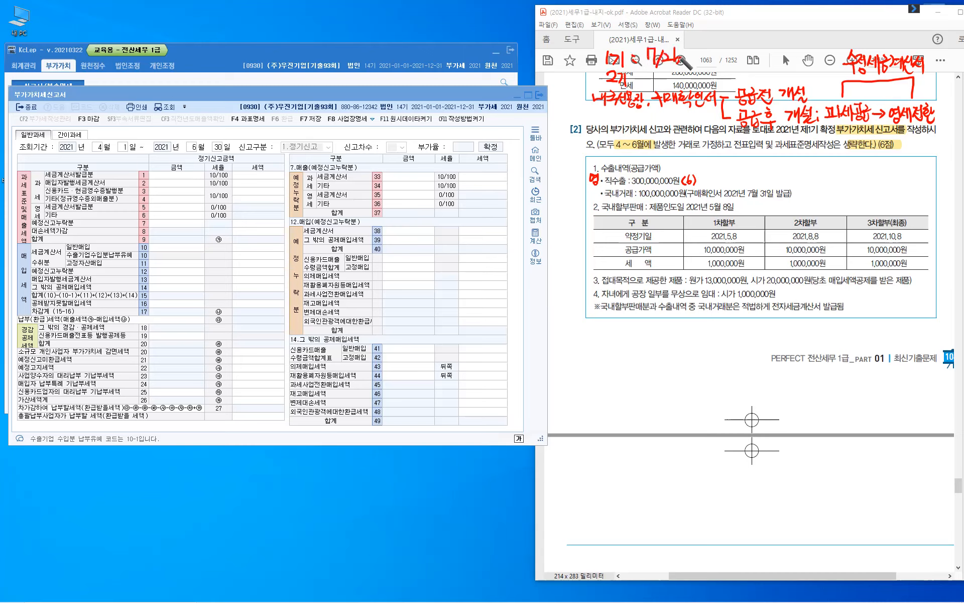
{"action": "left_click", "coordinate": [636, 78]}
{"action": "left_click", "coordinate": [636, 83]}
{"action": "left_click_drag", "start_coordinate": [654, 73], "coordinate": [663, 80]}
{"action": "left_click_drag", "start_coordinate": [652, 79], "coordinate": [672, 76]}
{"action": "left_click_drag", "start_coordinate": [677, 71], "coordinate": [677, 79]}
{"action": "left_click_drag", "start_coordinate": [670, 79], "coordinate": [718, 76]}
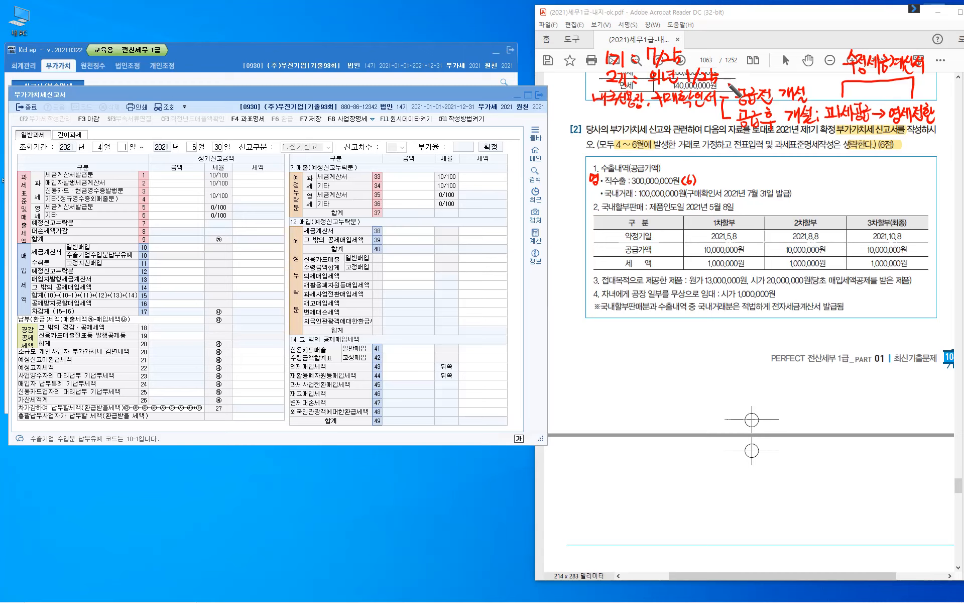
Draw a closing bracket around the two 7/25 and 1/25 deadlines and write 사후개설기간 beside it.
{"action": "left_click", "coordinate": [726, 50]}
{"action": "mouse_move", "coordinate": [726, 48]}
{"action": "left_mouse_down"}
{"action": "mouse_move", "coordinate": [729, 80]}
{"action": "mouse_move", "coordinate": [771, 65]}
{"action": "left_mouse_up"}
{"action": "mouse_move", "coordinate": [765, 66]}
{"action": "left_mouse_down"}
{"action": "mouse_move", "coordinate": [765, 74]}
{"action": "mouse_move", "coordinate": [774, 68]}
{"action": "left_mouse_up"}
{"action": "left_click_drag", "start_coordinate": [779, 56], "coordinate": [779, 69]}
{"action": "mouse_move", "coordinate": [782, 55]}
{"action": "left_mouse_down"}
{"action": "mouse_move", "coordinate": [782, 74]}
{"action": "mouse_move", "coordinate": [784, 66]}
{"action": "left_mouse_up"}
{"action": "left_click_drag", "start_coordinate": [787, 61], "coordinate": [793, 65]}
{"action": "left_click_drag", "start_coordinate": [786, 66], "coordinate": [795, 74]}
{"action": "left_click_drag", "start_coordinate": [798, 58], "coordinate": [809, 74]}
{"action": "left_click_drag", "start_coordinate": [813, 58], "coordinate": [816, 60]}
{"action": "left_click_drag", "start_coordinate": [822, 54], "coordinate": [823, 67]}
{"action": "left_click_drag", "start_coordinate": [815, 67], "coordinate": [825, 71]}
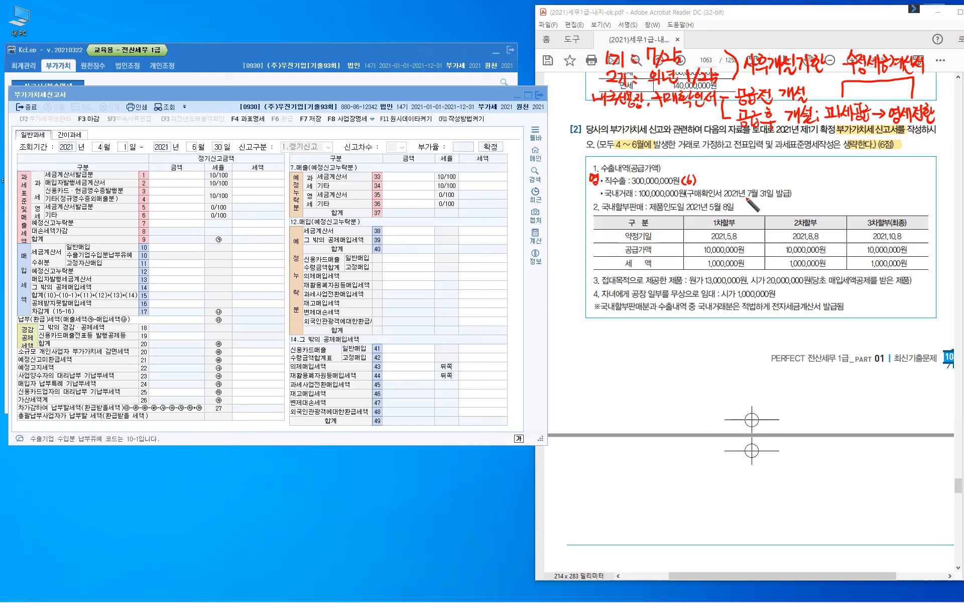
Underline 7월 31일 in the 국내거래 line and write 과 in front of that line.
{"action": "left_click_drag", "start_coordinate": [744, 201], "coordinate": [773, 202]}
{"action": "left_click_drag", "start_coordinate": [588, 189], "coordinate": [592, 195]}
{"action": "left_click_drag", "start_coordinate": [587, 196], "coordinate": [606, 194]}
Write 사후개설X (1) after the 국내거래 line.
{"action": "key", "text": "ctrl"}
{"action": "left_click_drag", "start_coordinate": [803, 189], "coordinate": [804, 196]}
{"action": "left_click_drag", "start_coordinate": [808, 187], "coordinate": [810, 191]}
{"action": "left_click_drag", "start_coordinate": [812, 185], "coordinate": [818, 188]}
{"action": "left_click_drag", "start_coordinate": [814, 191], "coordinate": [829, 198]}
{"action": "left_click_drag", "start_coordinate": [831, 187], "coordinate": [835, 197]}
{"action": "left_click_drag", "start_coordinate": [836, 186], "coordinate": [838, 197]}
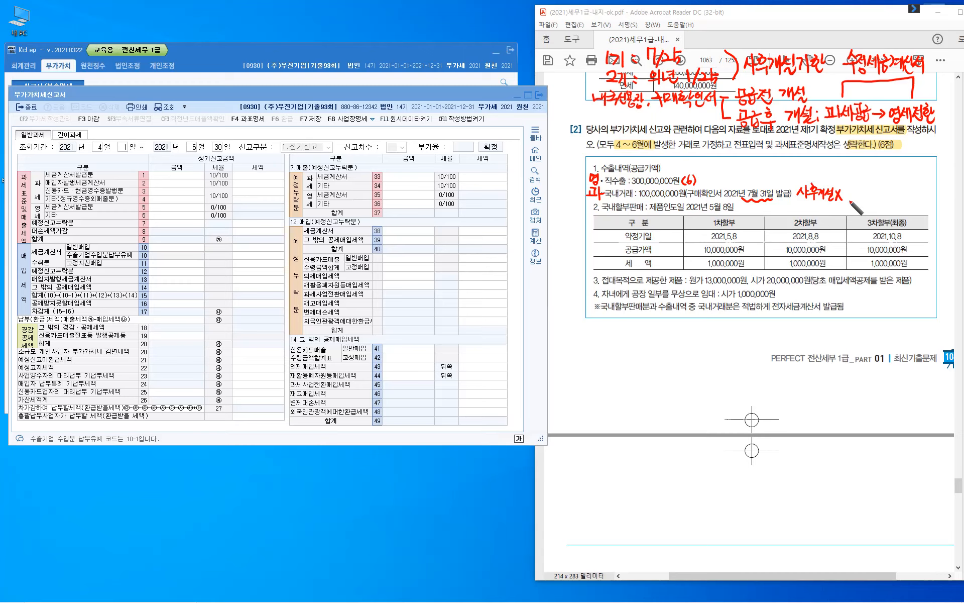
{"action": "left_click_drag", "start_coordinate": [853, 187], "coordinate": [850, 199]}
{"action": "left_click_drag", "start_coordinate": [858, 187], "coordinate": [859, 195]}
{"action": "left_click_drag", "start_coordinate": [861, 185], "coordinate": [863, 199]}
Underline 5월 8일 in item 2 and write 할부 below the problem box, branching into 단기 and 장기.
{"action": "left_click_drag", "start_coordinate": [710, 212], "coordinate": [734, 211]}
{"action": "mouse_move", "coordinate": [588, 376]}
{"action": "left_mouse_down"}
{"action": "mouse_move", "coordinate": [621, 386]}
{"action": "mouse_move", "coordinate": [606, 396]}
{"action": "mouse_move", "coordinate": [650, 384]}
{"action": "left_mouse_up"}
{"action": "left_click_drag", "start_coordinate": [637, 392], "coordinate": [648, 396]}
{"action": "mouse_move", "coordinate": [651, 384]}
{"action": "left_mouse_down"}
{"action": "mouse_move", "coordinate": [657, 391]}
{"action": "mouse_move", "coordinate": [617, 413]}
{"action": "mouse_move", "coordinate": [664, 392]}
{"action": "left_mouse_up"}
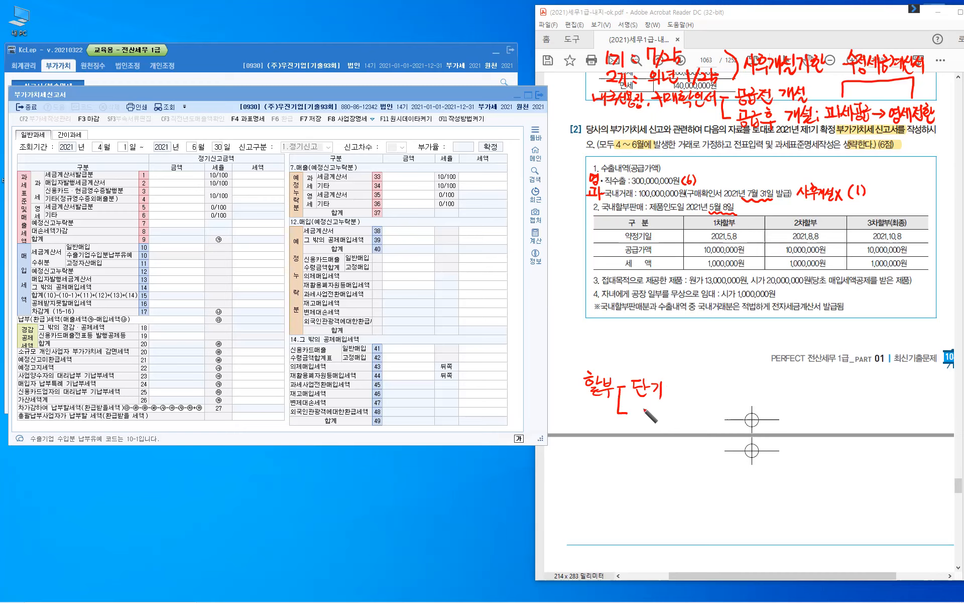
{"action": "left_click_drag", "start_coordinate": [634, 410], "coordinate": [634, 420]}
{"action": "mouse_move", "coordinate": [645, 409]}
{"action": "left_mouse_down"}
{"action": "mouse_move", "coordinate": [641, 423]}
{"action": "mouse_move", "coordinate": [656, 421]}
{"action": "left_mouse_up"}
{"action": "left_click_drag", "start_coordinate": [663, 406], "coordinate": [663, 426]}
Write 5/8-10/8 above the installment table and (5/8-10/8) beside 단기 in the 할부 note.
{"action": "left_click_drag", "start_coordinate": [756, 211], "coordinate": [756, 222]}
{"action": "mouse_move", "coordinate": [757, 214]}
{"action": "left_mouse_down"}
{"action": "mouse_move", "coordinate": [761, 224]}
{"action": "mouse_move", "coordinate": [794, 217]}
{"action": "left_mouse_up"}
{"action": "left_click", "coordinate": [772, 219]}
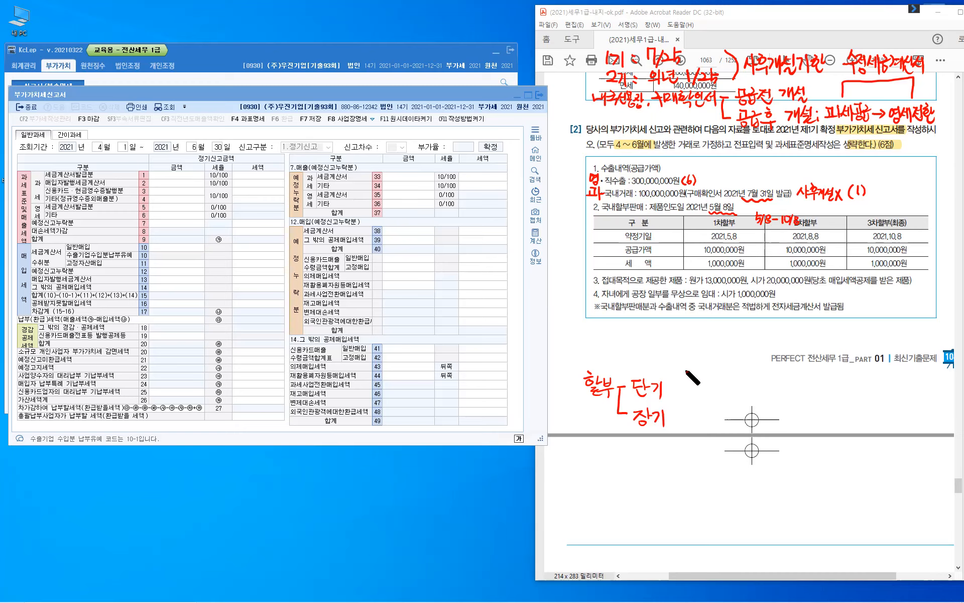
{"action": "mouse_move", "coordinate": [672, 380]}
{"action": "left_mouse_down"}
{"action": "mouse_move", "coordinate": [671, 394]}
{"action": "mouse_move", "coordinate": [691, 397]}
{"action": "mouse_move", "coordinate": [723, 386]}
{"action": "left_mouse_up"}
{"action": "left_click_drag", "start_coordinate": [726, 384], "coordinate": [726, 400]}
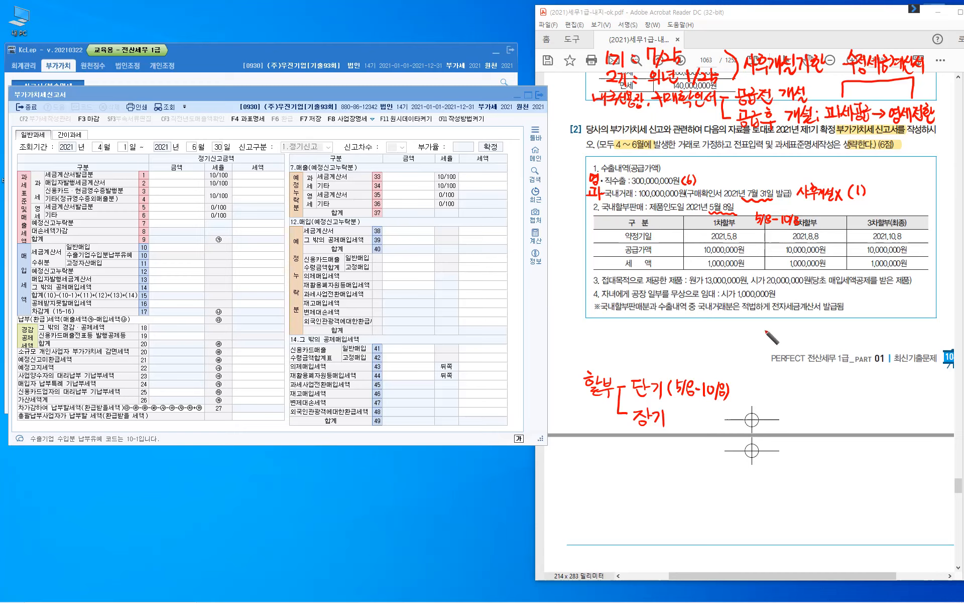
Complete the 할부 note with 인도시점 for 단기 and 각 대금을 받기로 한때 for 장기.
{"action": "left_click", "coordinate": [742, 390]}
{"action": "left_click", "coordinate": [742, 397]}
{"action": "mouse_move", "coordinate": [765, 384]}
{"action": "left_mouse_down"}
{"action": "mouse_move", "coordinate": [769, 402]}
{"action": "mouse_move", "coordinate": [802, 400]}
{"action": "left_mouse_up"}
{"action": "left_click_drag", "start_coordinate": [794, 396], "coordinate": [799, 403]}
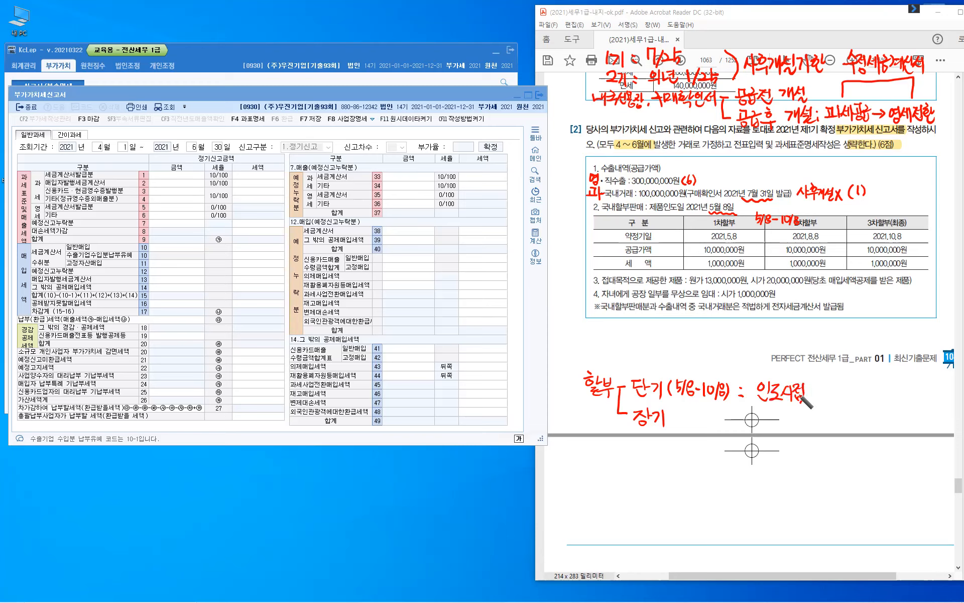
{"action": "left_click", "coordinate": [675, 413]}
{"action": "left_click", "coordinate": [674, 420]}
{"action": "mouse_move", "coordinate": [694, 416]}
{"action": "left_mouse_down"}
{"action": "mouse_move", "coordinate": [702, 425]}
{"action": "mouse_move", "coordinate": [739, 425]}
{"action": "mouse_move", "coordinate": [743, 415]}
{"action": "mouse_move", "coordinate": [763, 420]}
{"action": "mouse_move", "coordinate": [748, 427]}
{"action": "mouse_move", "coordinate": [816, 431]}
{"action": "left_mouse_up"}
{"action": "left_click_drag", "start_coordinate": [817, 420], "coordinate": [836, 434]}
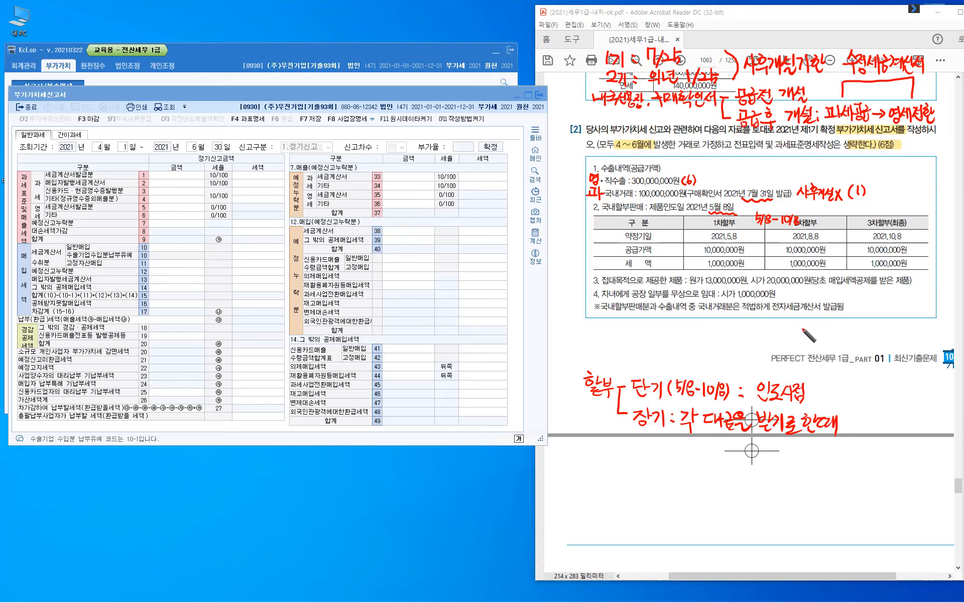
Write 30,000,000 beside 인도시점 and 30,000,000 (1) above the installment table.
{"action": "mouse_move", "coordinate": [823, 390]}
{"action": "left_mouse_down"}
{"action": "mouse_move", "coordinate": [825, 401]}
{"action": "mouse_move", "coordinate": [847, 394]}
{"action": "left_mouse_up"}
{"action": "left_click", "coordinate": [841, 399]}
{"action": "left_click_drag", "start_coordinate": [852, 394], "coordinate": [889, 393]}
{"action": "left_click", "coordinate": [867, 400]}
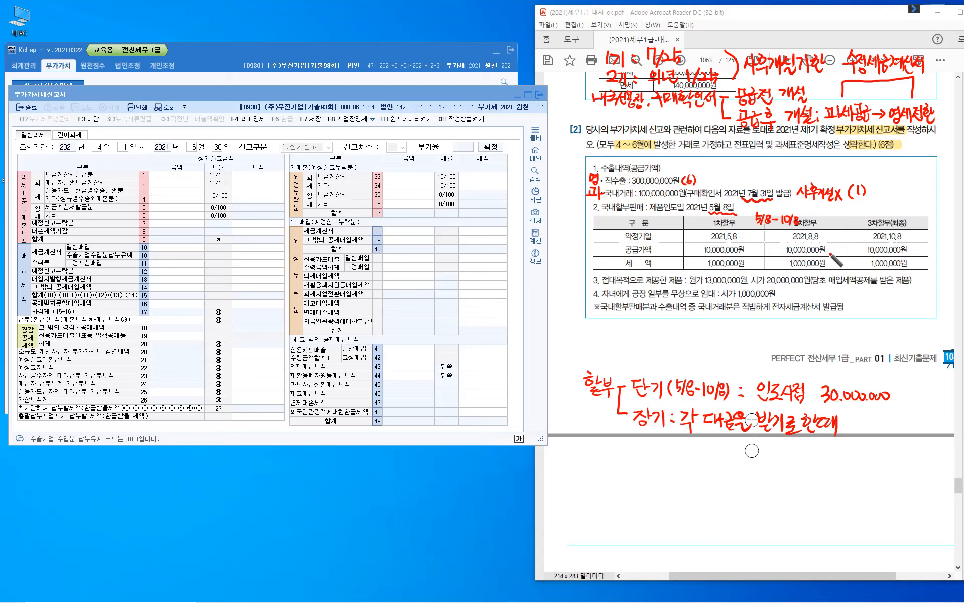
{"action": "mouse_move", "coordinate": [827, 207]}
{"action": "left_mouse_down"}
{"action": "mouse_move", "coordinate": [828, 217]}
{"action": "mouse_move", "coordinate": [837, 206]}
{"action": "mouse_move", "coordinate": [889, 217]}
{"action": "left_mouse_up"}
{"action": "left_click", "coordinate": [842, 215]}
{"action": "left_click_drag", "start_coordinate": [894, 203], "coordinate": [894, 216]}
{"action": "left_click_drag", "start_coordinate": [898, 203], "coordinate": [899, 217]}
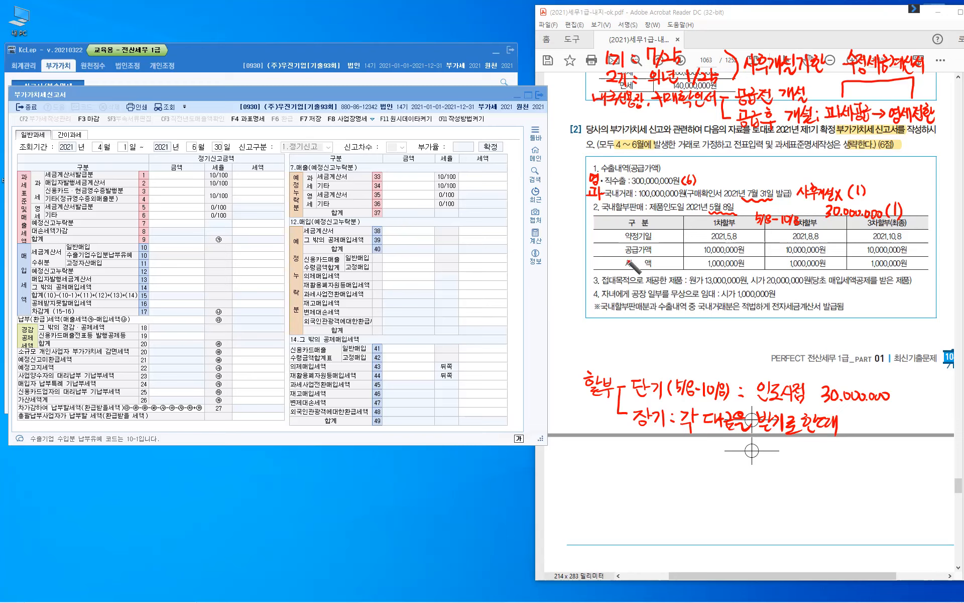
Write 간주공급(재화): 사업상증여 (14.건별) above item 3, with an arrow pointing to the item.
{"action": "mouse_move", "coordinate": [616, 262]}
{"action": "left_mouse_down"}
{"action": "mouse_move", "coordinate": [603, 274]}
{"action": "mouse_move", "coordinate": [700, 263]}
{"action": "left_mouse_up"}
{"action": "left_click_drag", "start_coordinate": [699, 266], "coordinate": [701, 268]}
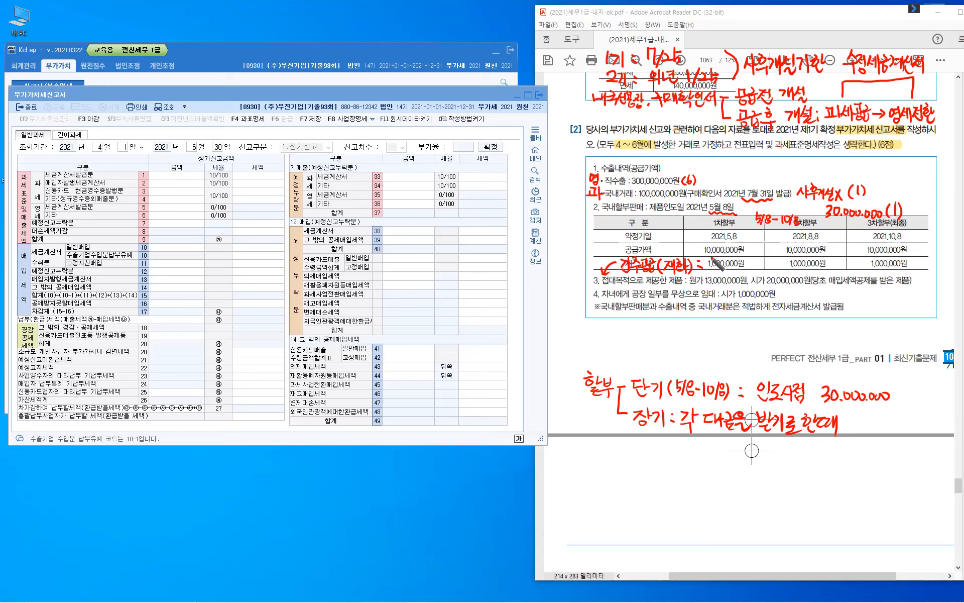
{"action": "left_click_drag", "start_coordinate": [711, 251], "coordinate": [716, 264]}
{"action": "mouse_move", "coordinate": [718, 254]}
{"action": "left_mouse_down"}
{"action": "mouse_move", "coordinate": [718, 269]}
{"action": "mouse_move", "coordinate": [724, 257]}
{"action": "left_mouse_up"}
{"action": "left_click_drag", "start_coordinate": [730, 254], "coordinate": [729, 271]}
{"action": "left_click_drag", "start_coordinate": [736, 256], "coordinate": [732, 264]}
{"action": "left_click_drag", "start_coordinate": [736, 260], "coordinate": [742, 264]}
{"action": "left_click_drag", "start_coordinate": [746, 265], "coordinate": [759, 269]}
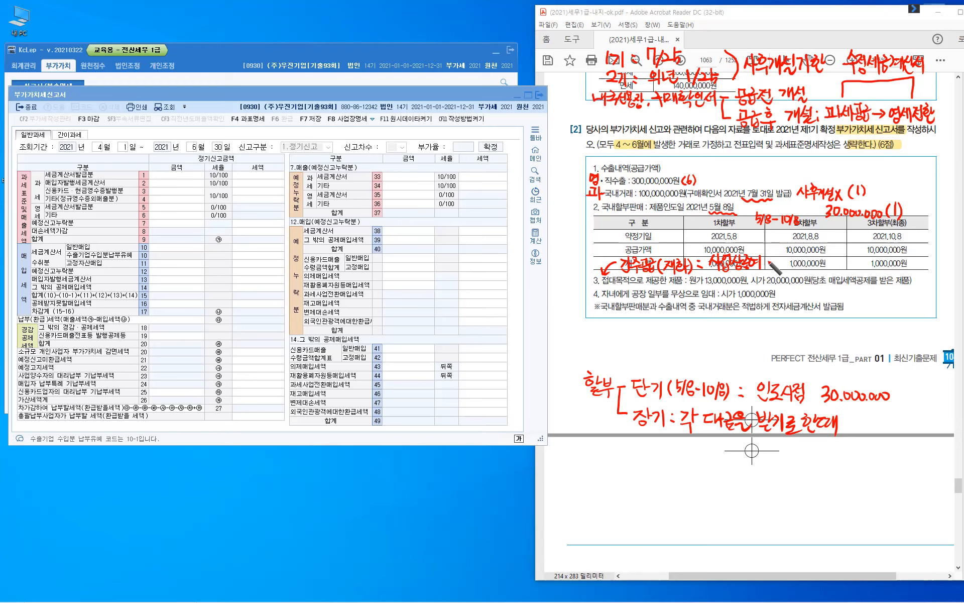
{"action": "mouse_move", "coordinate": [776, 254]}
{"action": "left_mouse_down"}
{"action": "mouse_move", "coordinate": [775, 265]}
{"action": "mouse_move", "coordinate": [789, 257]}
{"action": "mouse_move", "coordinate": [816, 273]}
{"action": "left_mouse_up"}
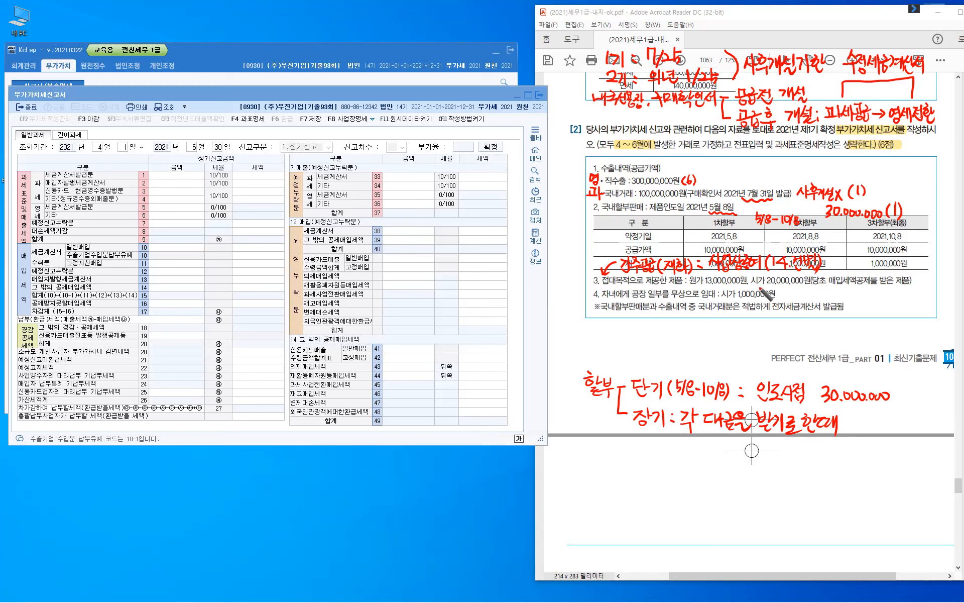
Mark the 시가 amount in item 3 and extend the 간주공급 note with ⇒ 세·발 면제.
{"action": "left_click_drag", "start_coordinate": [753, 275], "coordinate": [753, 285]}
{"action": "mouse_move", "coordinate": [810, 273]}
{"action": "left_mouse_down"}
{"action": "mouse_move", "coordinate": [810, 287]}
{"action": "mouse_move", "coordinate": [842, 265]}
{"action": "left_mouse_up"}
{"action": "left_click_drag", "start_coordinate": [840, 259], "coordinate": [848, 266]}
{"action": "left_click_drag", "start_coordinate": [851, 260], "coordinate": [858, 260]}
{"action": "left_click_drag", "start_coordinate": [857, 257], "coordinate": [858, 266]}
{"action": "mouse_move", "coordinate": [862, 257]}
{"action": "left_mouse_down"}
{"action": "mouse_move", "coordinate": [861, 268]}
{"action": "mouse_move", "coordinate": [880, 264]}
{"action": "left_mouse_up"}
{"action": "left_click", "coordinate": [868, 259]}
{"action": "left_click_drag", "start_coordinate": [882, 254], "coordinate": [883, 265]}
{"action": "mouse_move", "coordinate": [884, 259]}
{"action": "left_mouse_down"}
{"action": "mouse_move", "coordinate": [897, 270]}
{"action": "mouse_move", "coordinate": [890, 264]}
{"action": "left_mouse_up"}
{"action": "left_click_drag", "start_coordinate": [890, 255], "coordinate": [898, 261]}
{"action": "left_click_drag", "start_coordinate": [893, 261], "coordinate": [900, 265]}
{"action": "left_click_drag", "start_coordinate": [902, 256], "coordinate": [903, 262]}
{"action": "left_click_drag", "start_coordinate": [905, 257], "coordinate": [909, 264]}
{"action": "left_click_drag", "start_coordinate": [912, 253], "coordinate": [913, 265]}
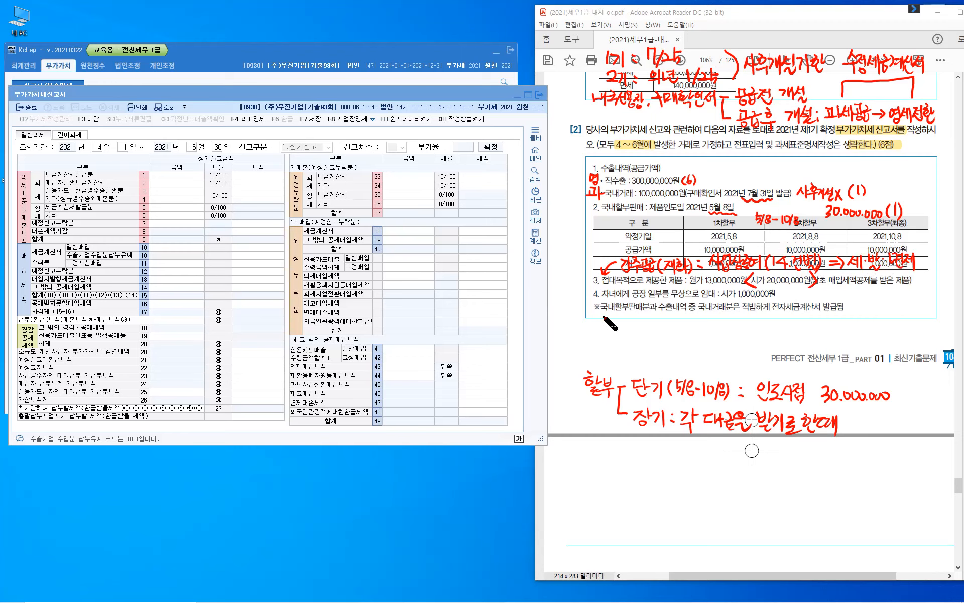
Write (4) at the end of item 3.
{"action": "right_click", "coordinate": [42, 195]}
{"action": "left_click_drag", "start_coordinate": [921, 277], "coordinate": [918, 288]}
{"action": "left_click_drag", "start_coordinate": [925, 284], "coordinate": [931, 277]}
{"action": "left_click_drag", "start_coordinate": [923, 282], "coordinate": [932, 282]}
{"action": "left_click_drag", "start_coordinate": [929, 275], "coordinate": [930, 288]}
{"action": "left_click_drag", "start_coordinate": [935, 274], "coordinate": [936, 290]}
Label 자녀 in item 4 as 특수관계자 with an arrow, and draw a bracket linking 무상 and 임대.
{"action": "mouse_move", "coordinate": [599, 300]}
{"action": "left_mouse_down"}
{"action": "mouse_move", "coordinate": [617, 300]}
{"action": "mouse_move", "coordinate": [608, 333]}
{"action": "left_mouse_up"}
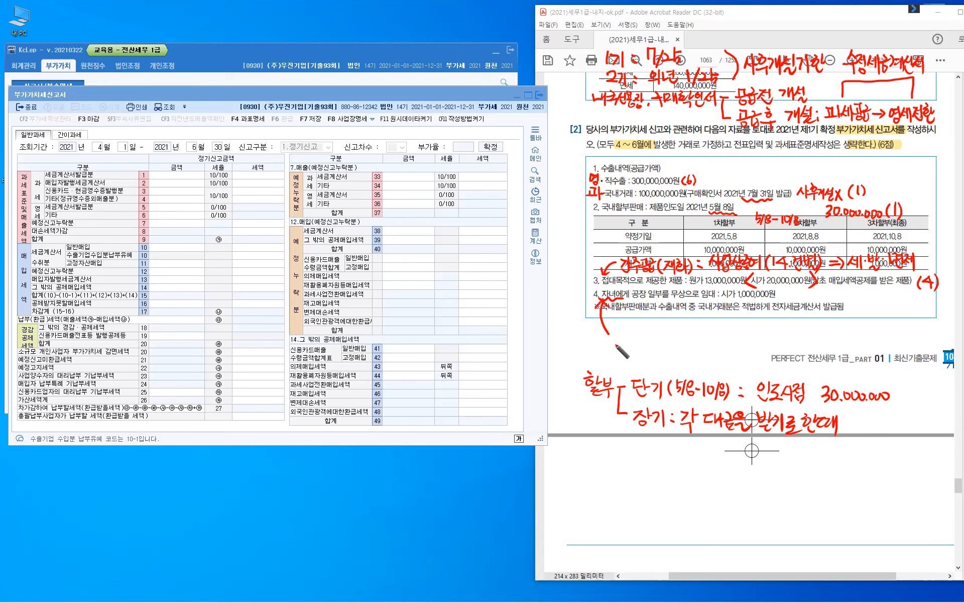
{"action": "left_click_drag", "start_coordinate": [610, 337], "coordinate": [616, 339]}
{"action": "mouse_move", "coordinate": [610, 336]}
{"action": "left_mouse_down"}
{"action": "mouse_move", "coordinate": [613, 350]}
{"action": "mouse_move", "coordinate": [644, 342]}
{"action": "mouse_move", "coordinate": [649, 352]}
{"action": "mouse_move", "coordinate": [670, 352]}
{"action": "left_mouse_up"}
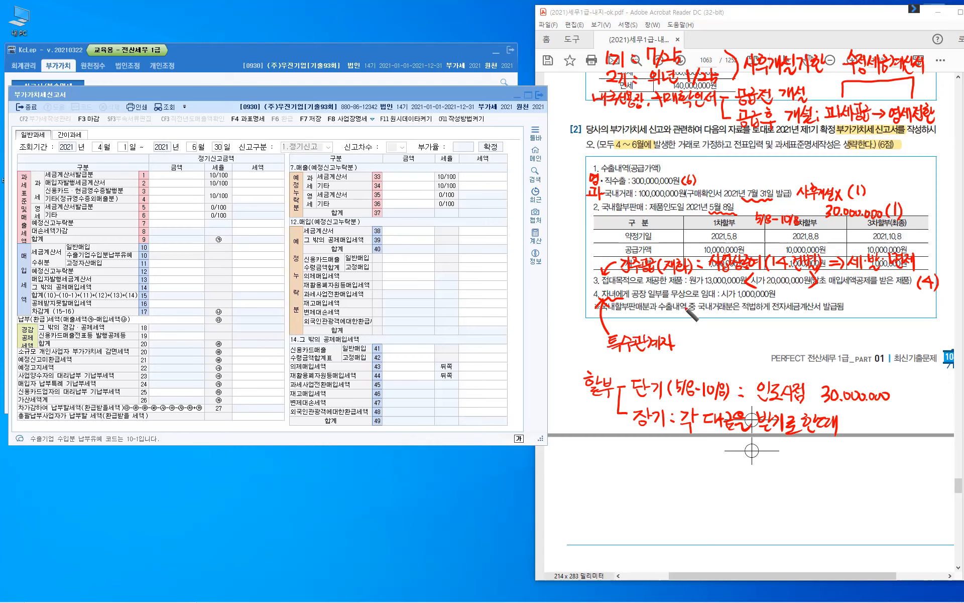
{"action": "mouse_move", "coordinate": [680, 305]}
{"action": "left_mouse_down"}
{"action": "mouse_move", "coordinate": [679, 314]}
{"action": "mouse_move", "coordinate": [712, 309]}
{"action": "left_mouse_up"}
Write 용역 – 원칙: 간주공급X below the 할부 note.
{"action": "mouse_move", "coordinate": [607, 473]}
{"action": "left_mouse_down"}
{"action": "mouse_move", "coordinate": [619, 494]}
{"action": "mouse_move", "coordinate": [651, 482]}
{"action": "left_mouse_up"}
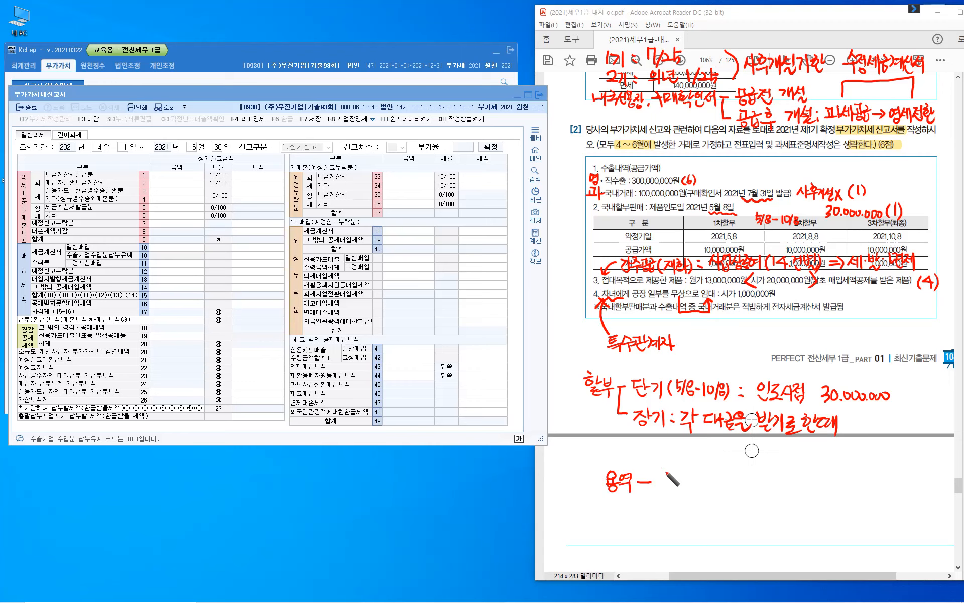
{"action": "mouse_move", "coordinate": [657, 475]}
{"action": "left_mouse_down"}
{"action": "mouse_move", "coordinate": [684, 498]}
{"action": "mouse_move", "coordinate": [700, 478]}
{"action": "mouse_move", "coordinate": [706, 490]}
{"action": "mouse_move", "coordinate": [726, 495]}
{"action": "mouse_move", "coordinate": [729, 481]}
{"action": "mouse_move", "coordinate": [751, 494]}
{"action": "left_mouse_up"}
{"action": "mouse_move", "coordinate": [744, 496]}
{"action": "left_mouse_down"}
{"action": "mouse_move", "coordinate": [744, 503]}
{"action": "mouse_move", "coordinate": [763, 487]}
{"action": "mouse_move", "coordinate": [761, 494]}
{"action": "left_mouse_up"}
{"action": "mouse_move", "coordinate": [743, 482]}
{"action": "left_mouse_down"}
{"action": "mouse_move", "coordinate": [749, 493]}
{"action": "mouse_move", "coordinate": [771, 492]}
{"action": "left_mouse_up"}
{"action": "left_click_drag", "start_coordinate": [771, 479], "coordinate": [761, 493]}
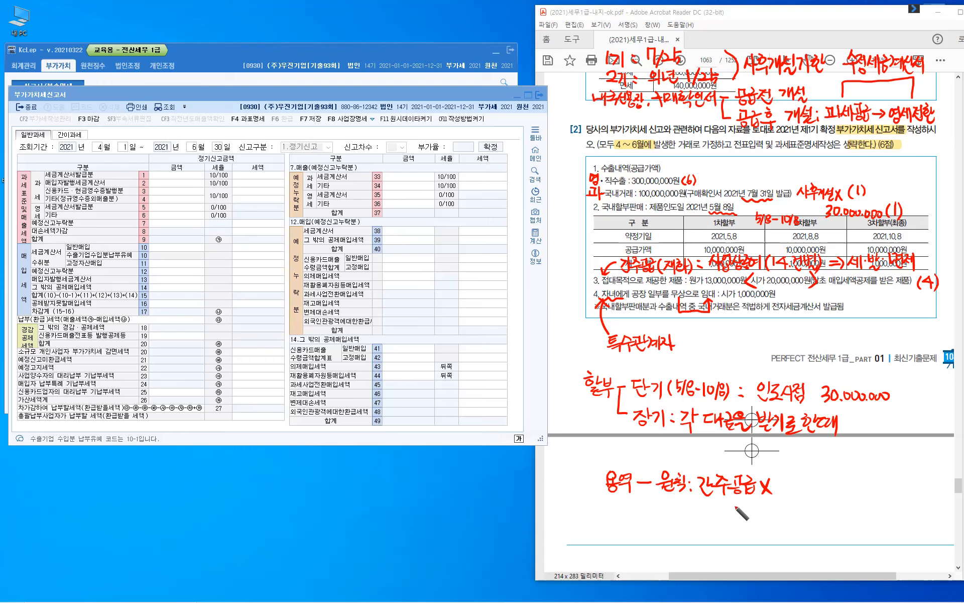
Add the exception line 다만 특수관계자에게 under the 용역 note.
{"action": "left_click_drag", "start_coordinate": [702, 506], "coordinate": [710, 515]}
{"action": "left_click_drag", "start_coordinate": [713, 503], "coordinate": [713, 522]}
{"action": "left_click_drag", "start_coordinate": [714, 512], "coordinate": [719, 512]}
{"action": "left_click_drag", "start_coordinate": [719, 507], "coordinate": [730, 516]}
{"action": "mouse_move", "coordinate": [719, 516]}
{"action": "left_mouse_down"}
{"action": "mouse_move", "coordinate": [731, 522]}
{"action": "mouse_move", "coordinate": [754, 504]}
{"action": "left_mouse_up"}
{"action": "left_click_drag", "start_coordinate": [744, 505], "coordinate": [755, 510]}
{"action": "left_click_drag", "start_coordinate": [742, 514], "coordinate": [842, 519]}
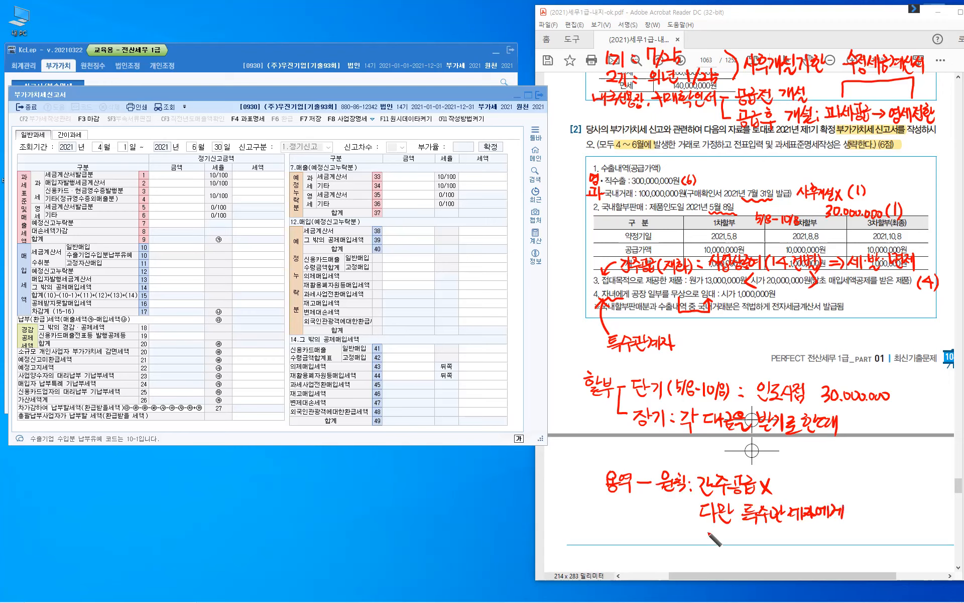
Continue the exception with 부동산임대 무상·저가로 공급 and mark it with ○.
{"action": "left_click_drag", "start_coordinate": [704, 533], "coordinate": [715, 551]}
{"action": "mouse_move", "coordinate": [718, 534]}
{"action": "left_mouse_down"}
{"action": "mouse_move", "coordinate": [736, 551]}
{"action": "mouse_move", "coordinate": [757, 534]}
{"action": "mouse_move", "coordinate": [771, 553]}
{"action": "mouse_move", "coordinate": [800, 540]}
{"action": "left_mouse_up"}
{"action": "left_click_drag", "start_coordinate": [787, 544], "coordinate": [806, 544]}
{"action": "left_click_drag", "start_coordinate": [816, 533], "coordinate": [819, 548]}
{"action": "left_click", "coordinate": [823, 543]}
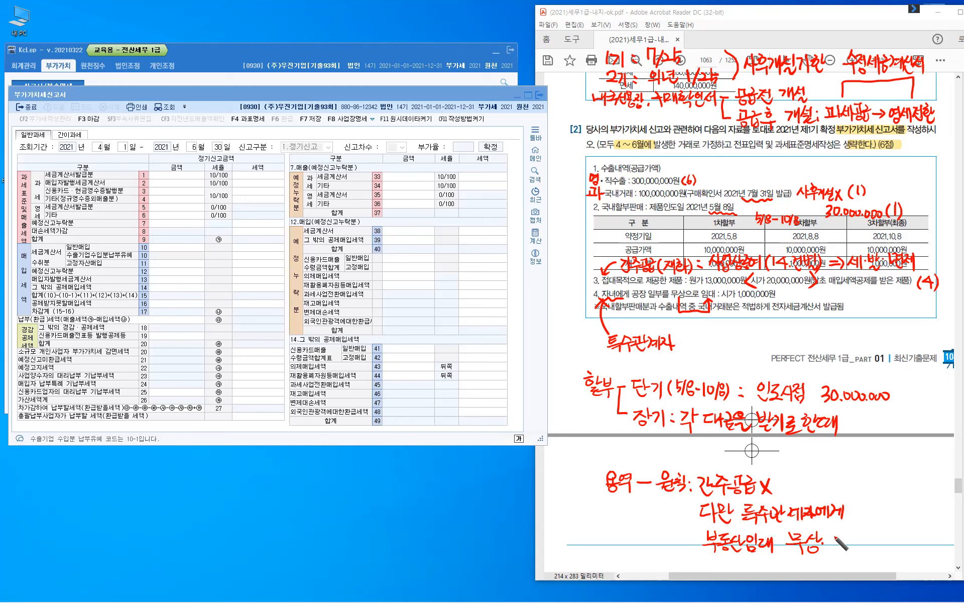
{"action": "mouse_move", "coordinate": [829, 536]}
{"action": "left_mouse_down"}
{"action": "mouse_move", "coordinate": [828, 548]}
{"action": "mouse_move", "coordinate": [843, 551]}
{"action": "left_mouse_up"}
{"action": "mouse_move", "coordinate": [843, 542]}
{"action": "left_mouse_down"}
{"action": "mouse_move", "coordinate": [859, 542]}
{"action": "mouse_move", "coordinate": [855, 551]}
{"action": "mouse_move", "coordinate": [882, 537]}
{"action": "mouse_move", "coordinate": [876, 546]}
{"action": "mouse_move", "coordinate": [899, 542]}
{"action": "mouse_move", "coordinate": [894, 549]}
{"action": "left_mouse_up"}
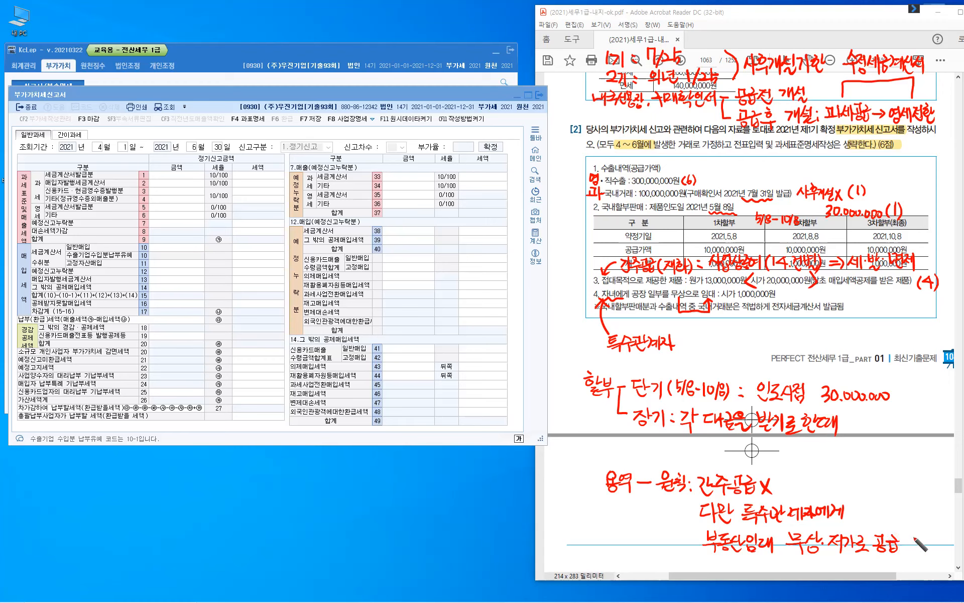
{"action": "left_click_drag", "start_coordinate": [915, 535], "coordinate": [910, 537]}
Underline item 4's 시가 and mark it (4), and draw a bracket beside the return's 과세표준및매출세액 section.
{"action": "mouse_move", "coordinate": [782, 290]}
{"action": "left_mouse_down"}
{"action": "mouse_move", "coordinate": [780, 299]}
{"action": "mouse_move", "coordinate": [803, 298]}
{"action": "left_mouse_up"}
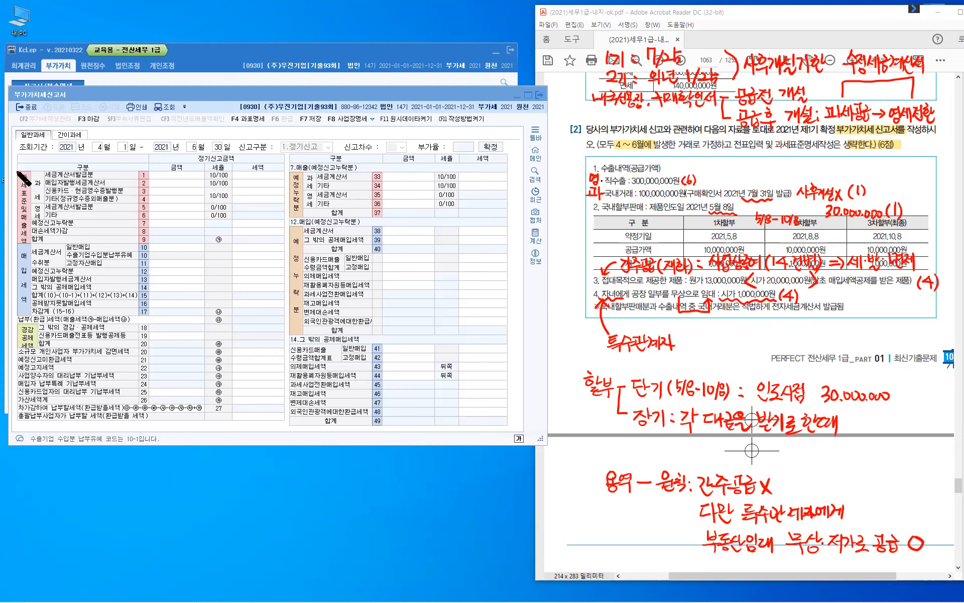
{"action": "left_click_drag", "start_coordinate": [14, 171], "coordinate": [14, 240]}
{"action": "left_click", "coordinate": [10, 358]}
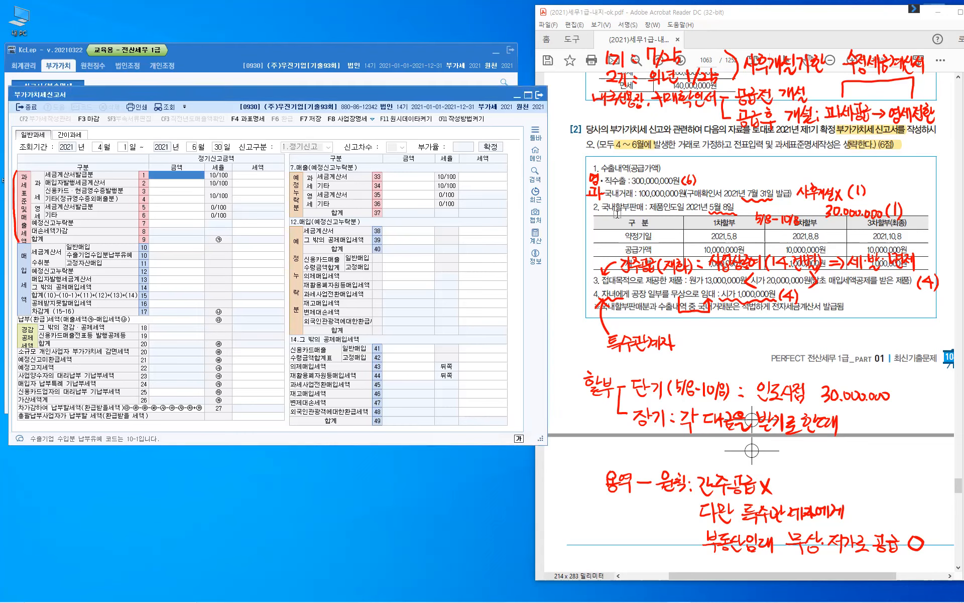
Enter 300,000,000 as the 영세 기타 amount on line 6 of the return and highlight 직수출 in the problem.
{"action": "left_click", "coordinate": [173, 215]}
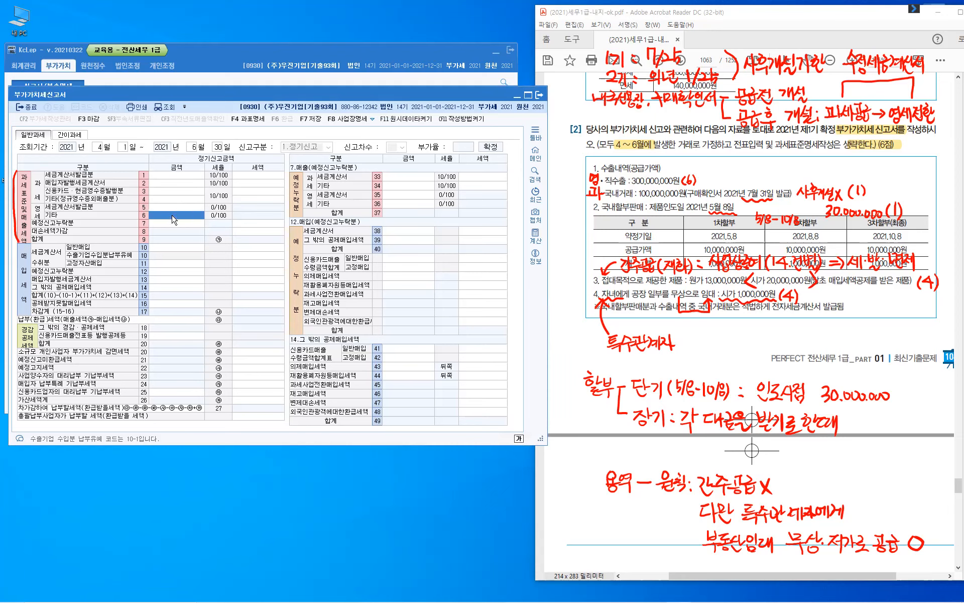
{"action": "type", "text": "300,000,000"}
{"action": "key", "text": "Return"}
{"action": "left_click_drag", "start_coordinate": [605, 179], "coordinate": [627, 180]}
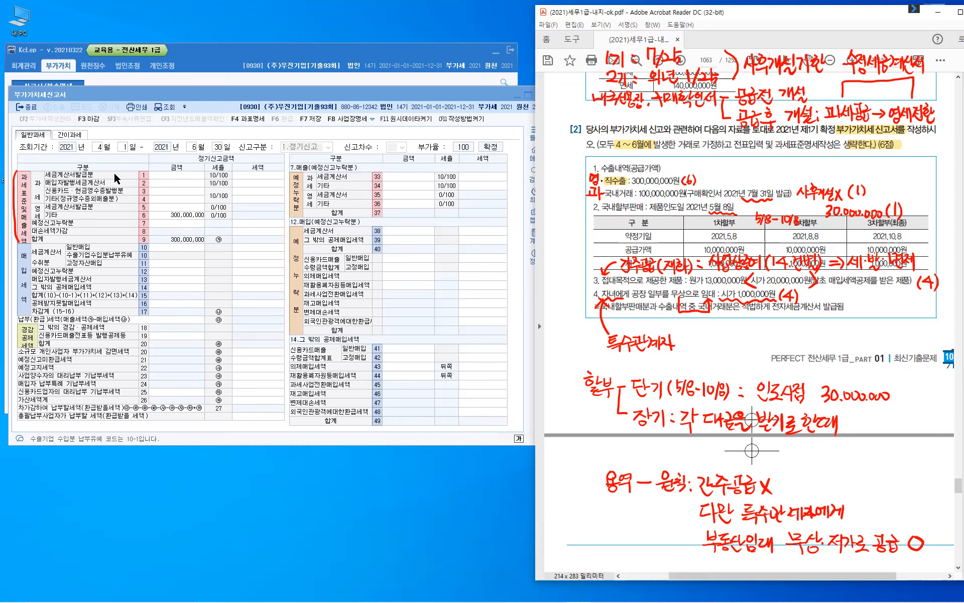
Enter 130,000,000 as the 과세 세금계산서발급분 amount on line 1, and highlight 국내거래 and 할부판매 in the problem.
{"action": "left_click", "coordinate": [177, 176]}
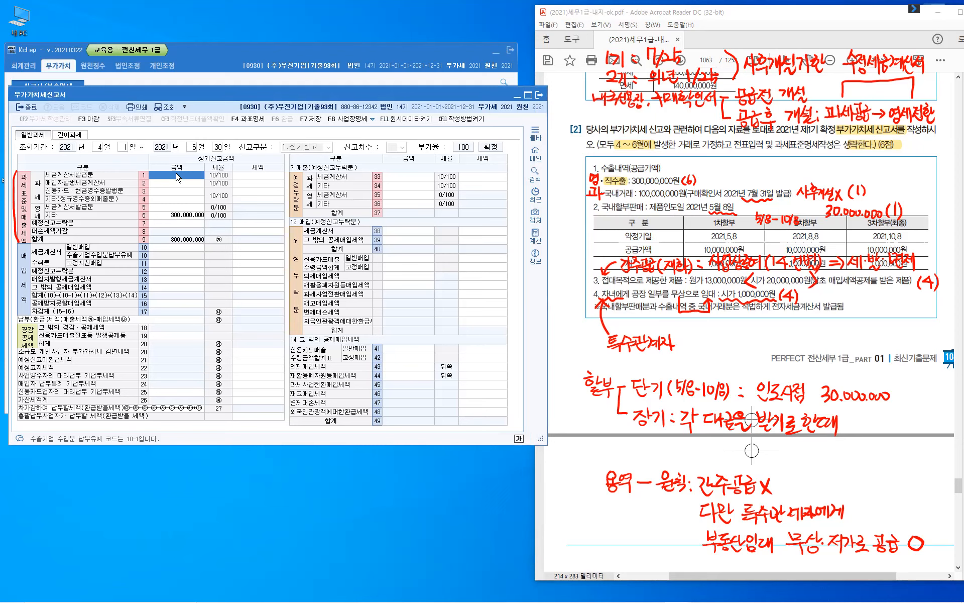
{"action": "type", "text": "130,000,000"}
{"action": "key", "text": "Return"}
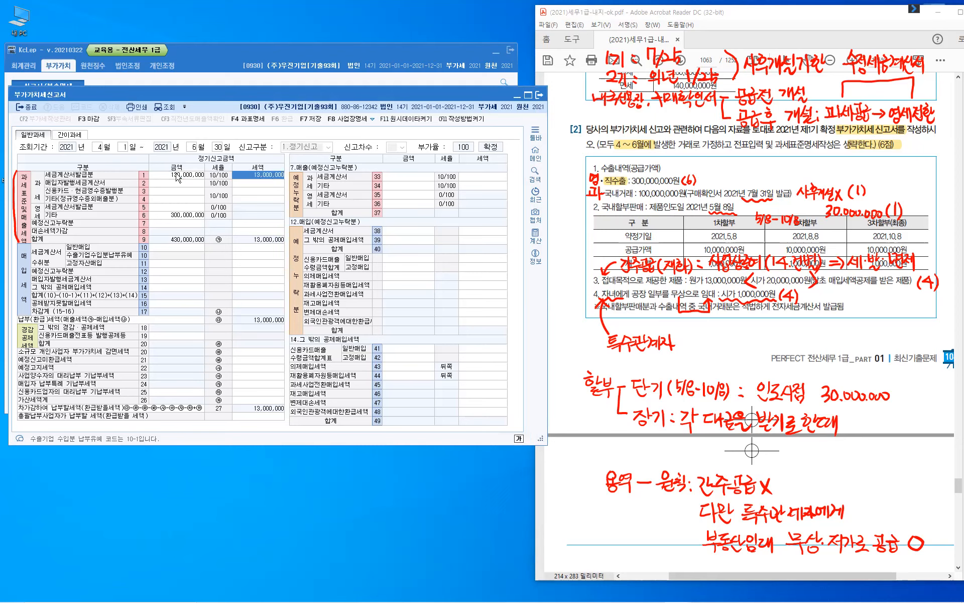
{"action": "key", "text": "Return"}
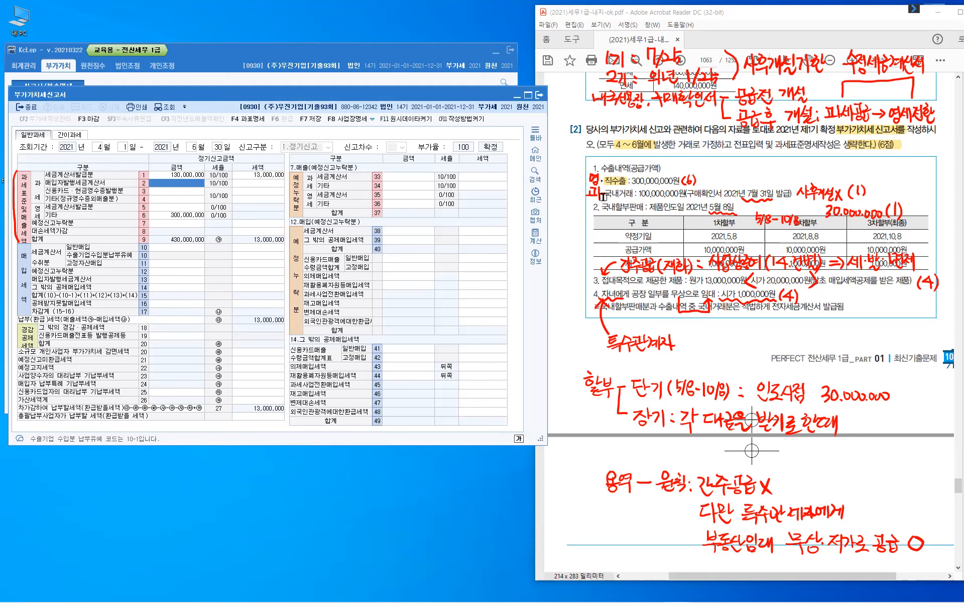
{"action": "left_click", "coordinate": [614, 208]}
{"action": "left_click_drag", "start_coordinate": [618, 207], "coordinate": [645, 208]}
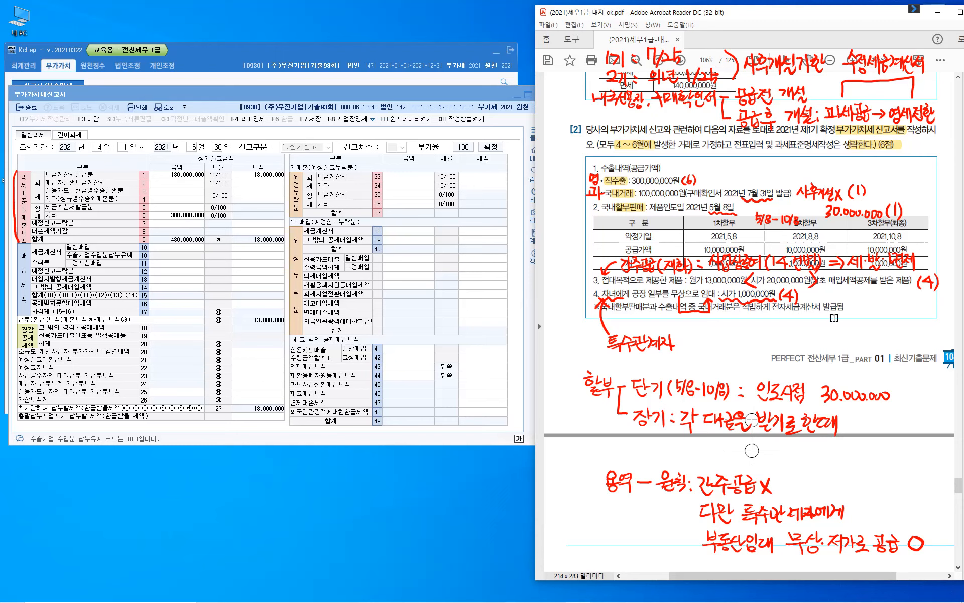
{"action": "left_click", "coordinate": [182, 199]}
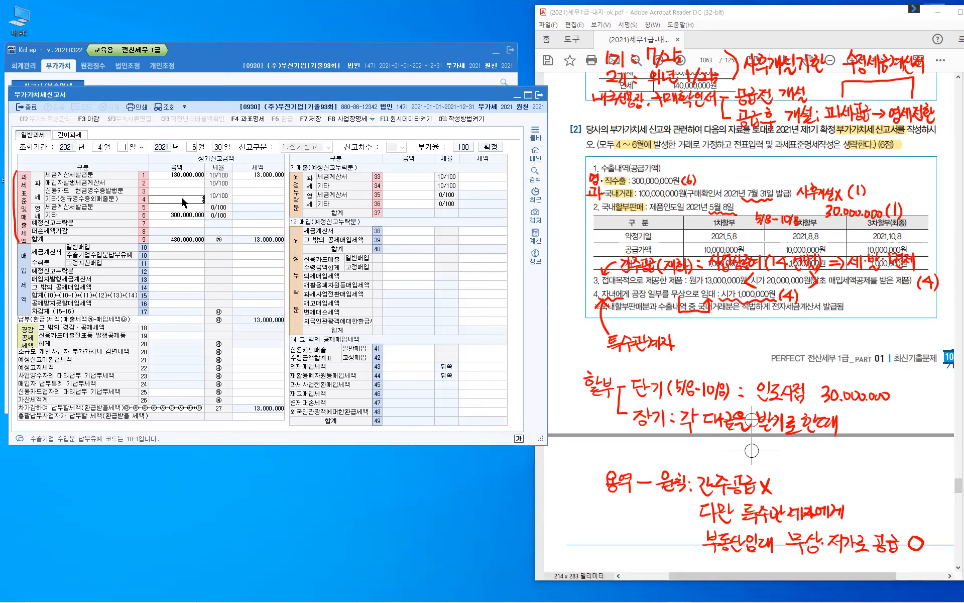
{"action": "type", "text": "2100000"}
{"action": "key", "text": "Return"}
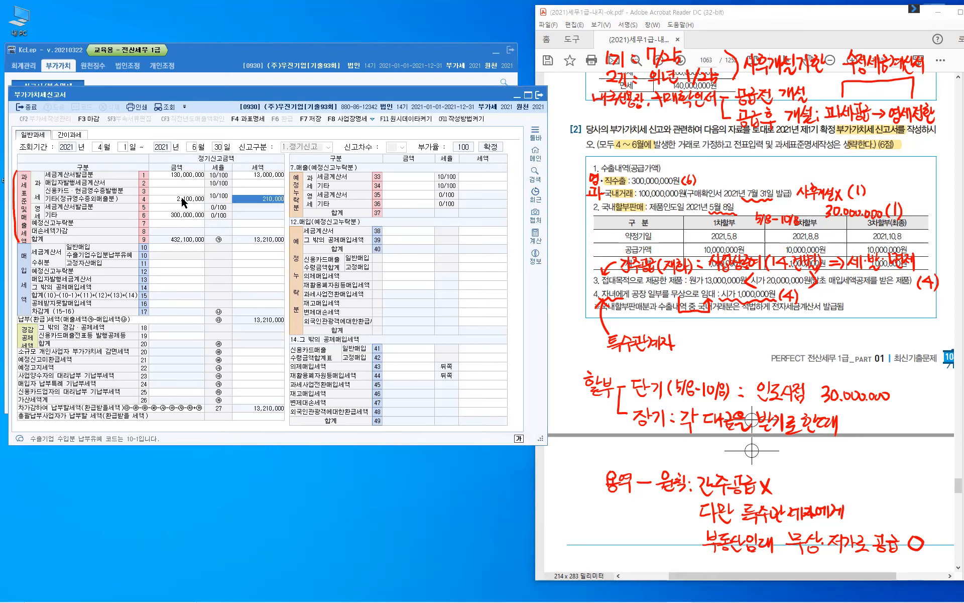
{"action": "left_click", "coordinate": [181, 199]}
{"action": "type", "text": "2,100,000"}
{"action": "key", "text": "Return"}
Set the 과세 기타(정규영수증외매출분) amount on line 4 to 21,000,000.
{"action": "key", "text": "Left"}
{"action": "type", "text": "21,000,000"}
{"action": "key", "text": "Return"}
{"action": "key", "text": "Return"}
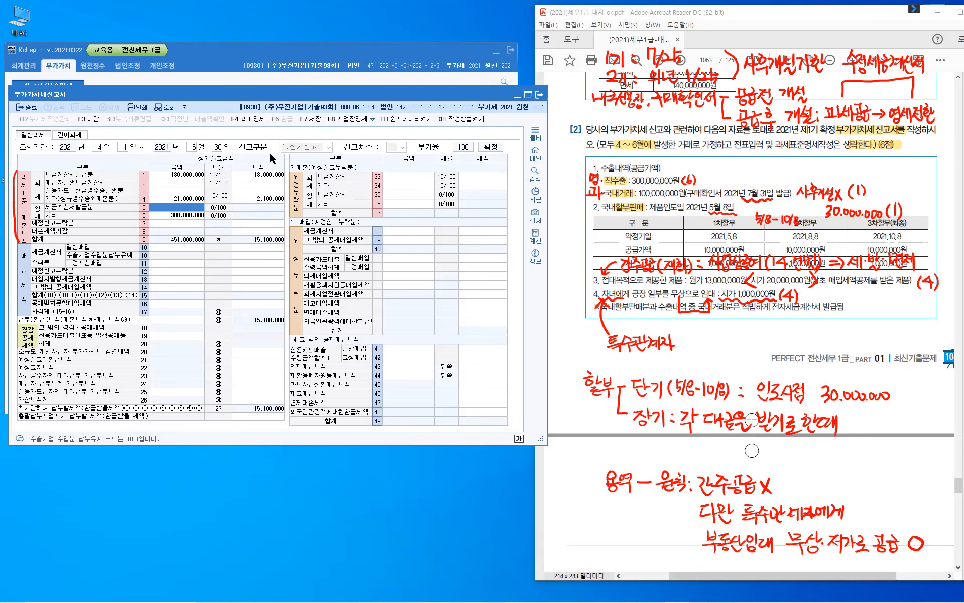
Save the 부가가치세신고서 and clear all handwritten pen annotations from the screen.
{"action": "left_click", "coordinate": [315, 122]}
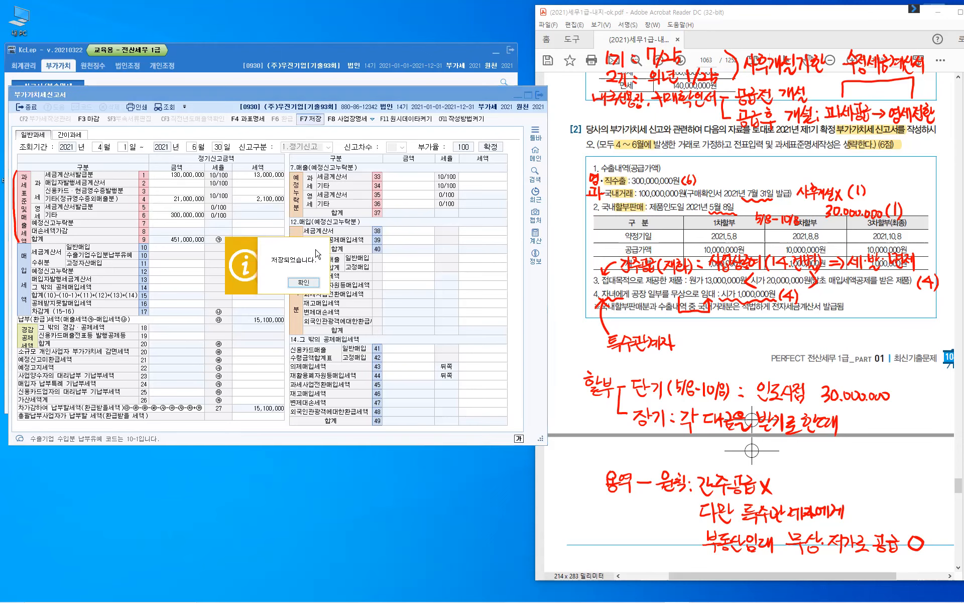
{"action": "key", "text": "Return"}
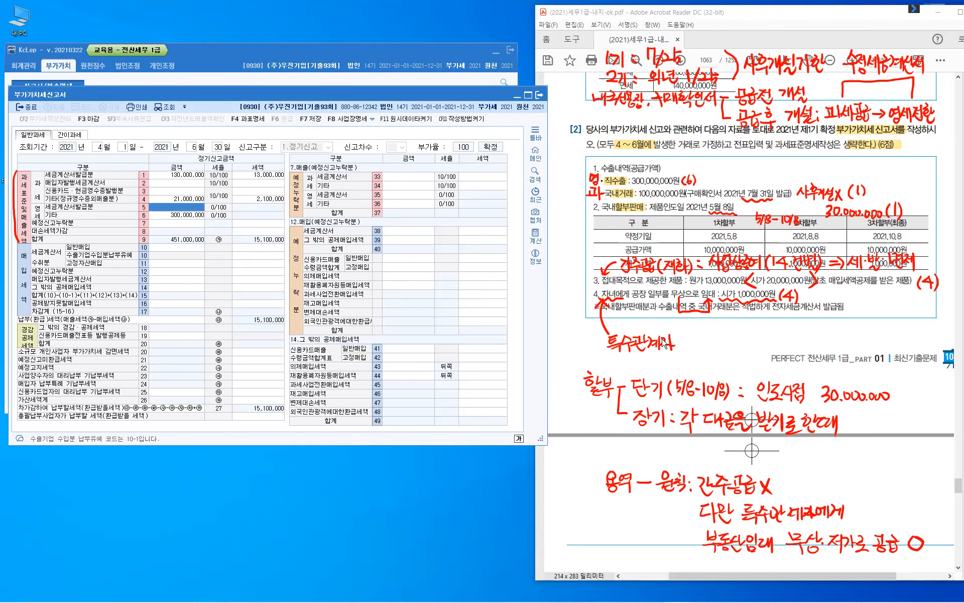
{"action": "key", "text": "Escape"}
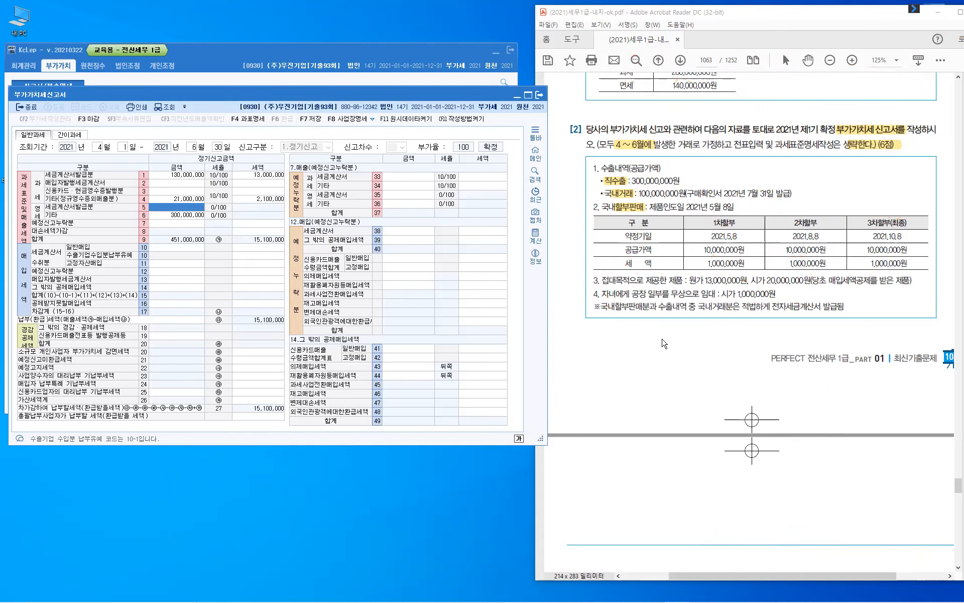